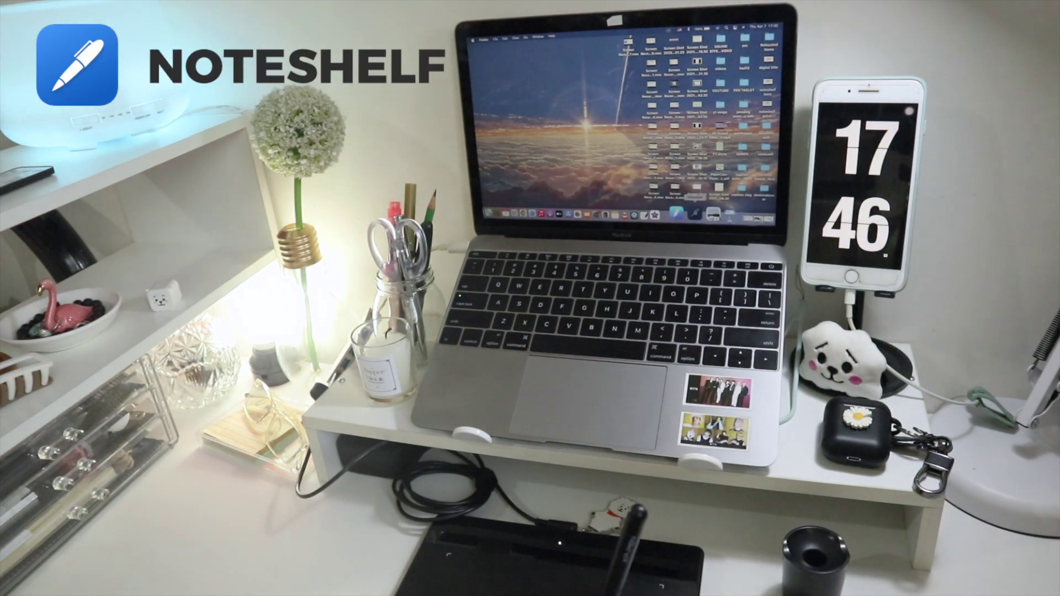
{"action": "left_click", "coordinate": [695, 215]}
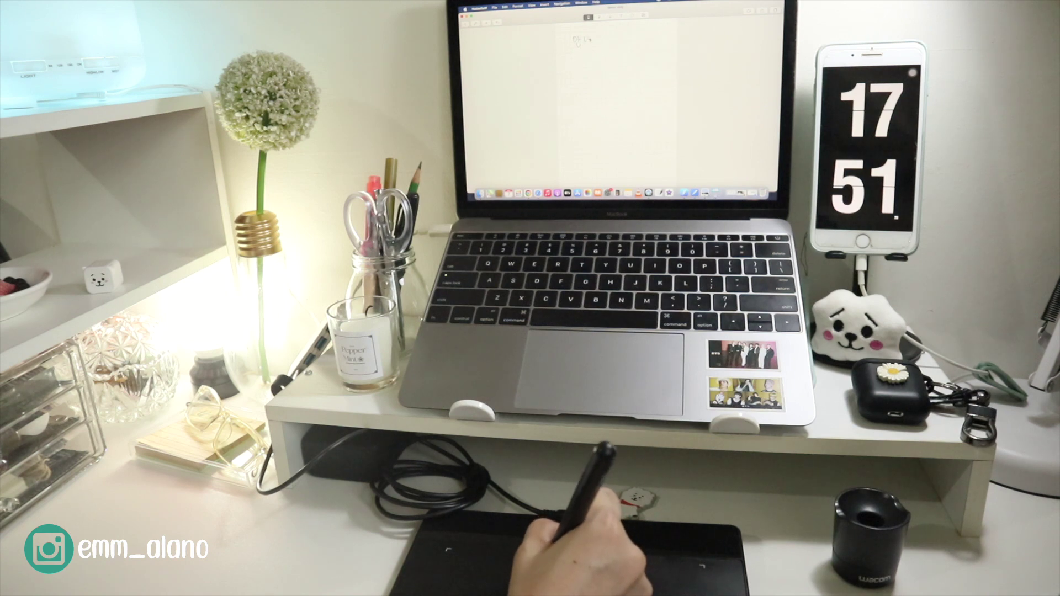
{"action": "left_click_drag", "start_coordinate": [589, 40], "coordinate": [589, 44]}
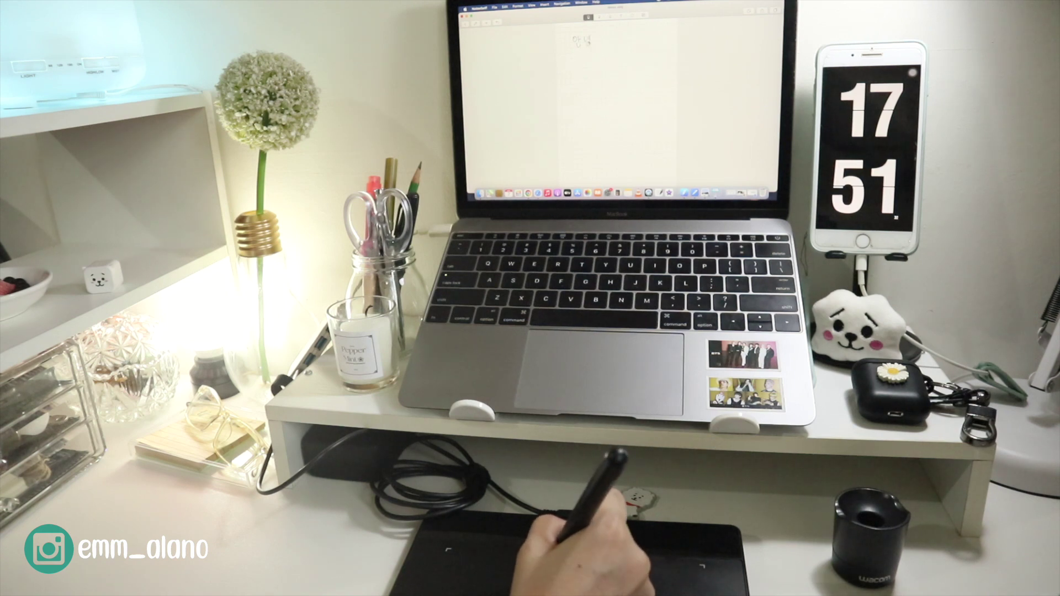
{"action": "left_click", "coordinate": [599, 17]}
{"action": "left_click", "coordinate": [599, 17]}
{"action": "left_click", "coordinate": [630, 79]}
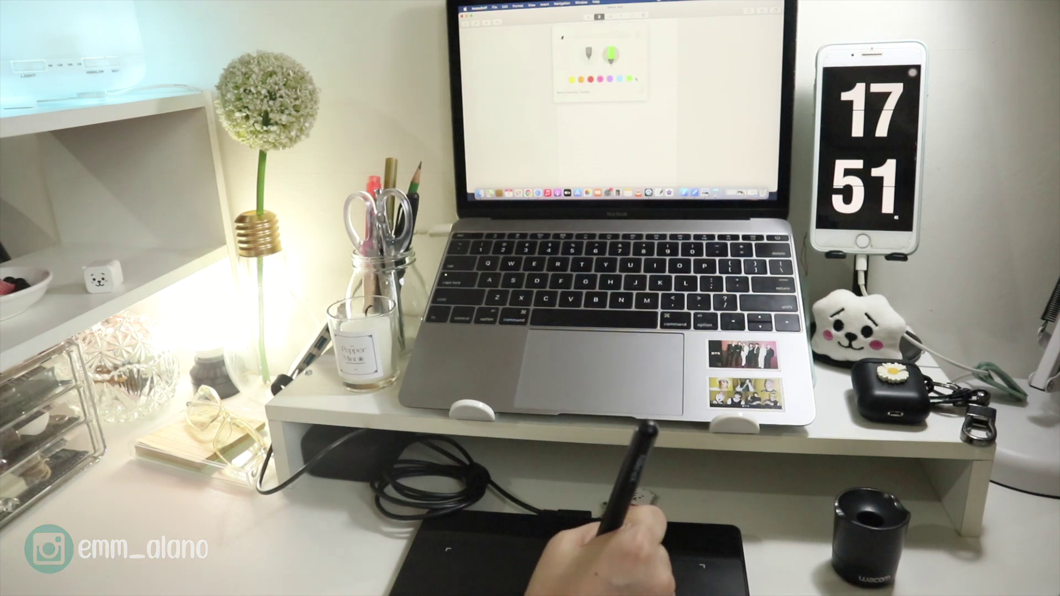
{"action": "left_click_drag", "start_coordinate": [636, 79], "coordinate": [591, 81]}
{"action": "left_click", "coordinate": [593, 119]}
{"action": "left_click_drag", "start_coordinate": [573, 40], "coordinate": [590, 41]}
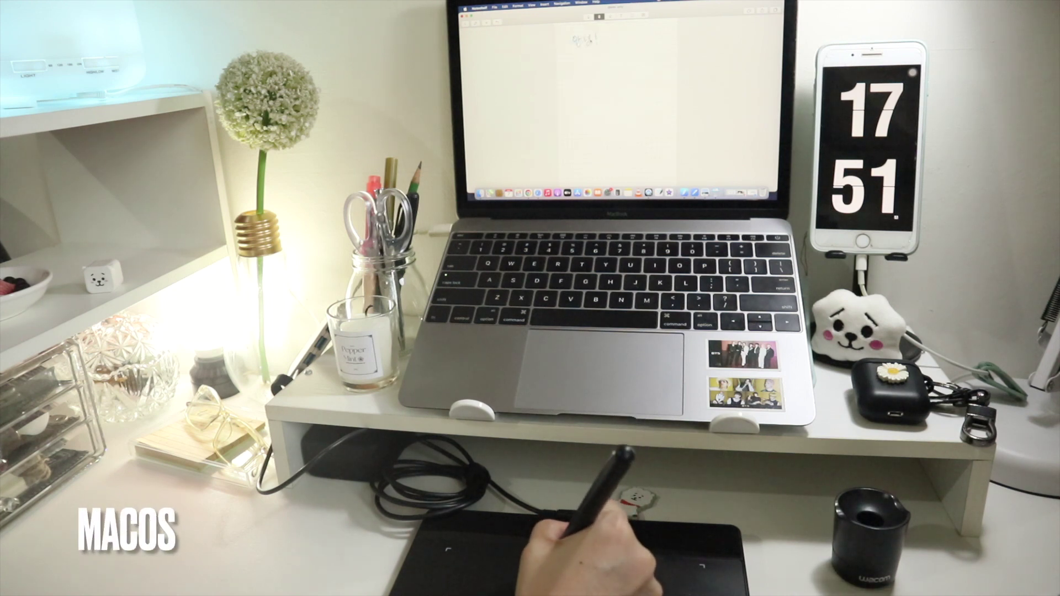
{"action": "left_click", "coordinate": [588, 18]}
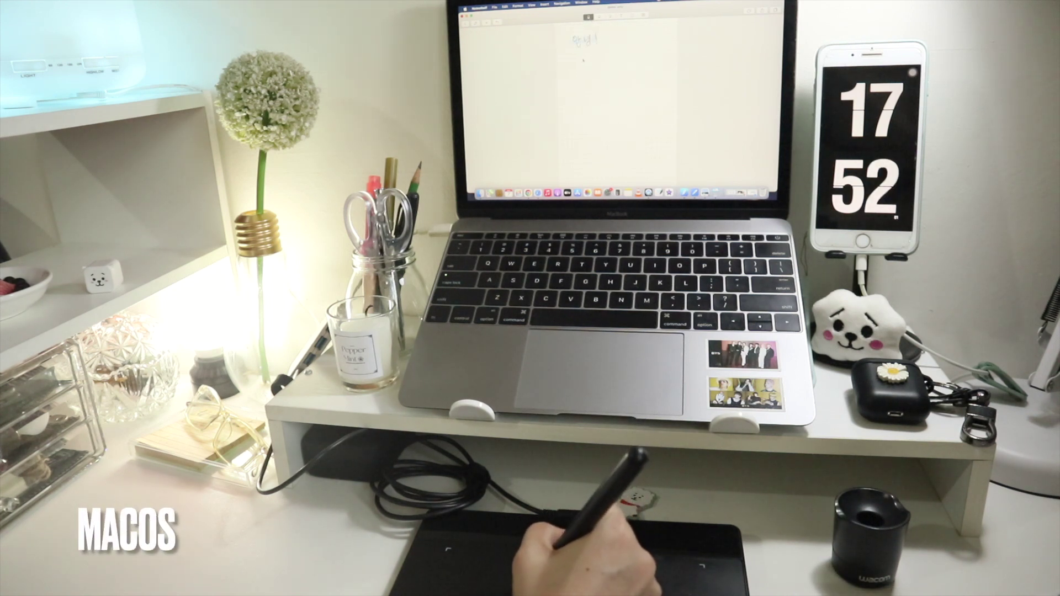
{"action": "left_click", "coordinate": [589, 17]}
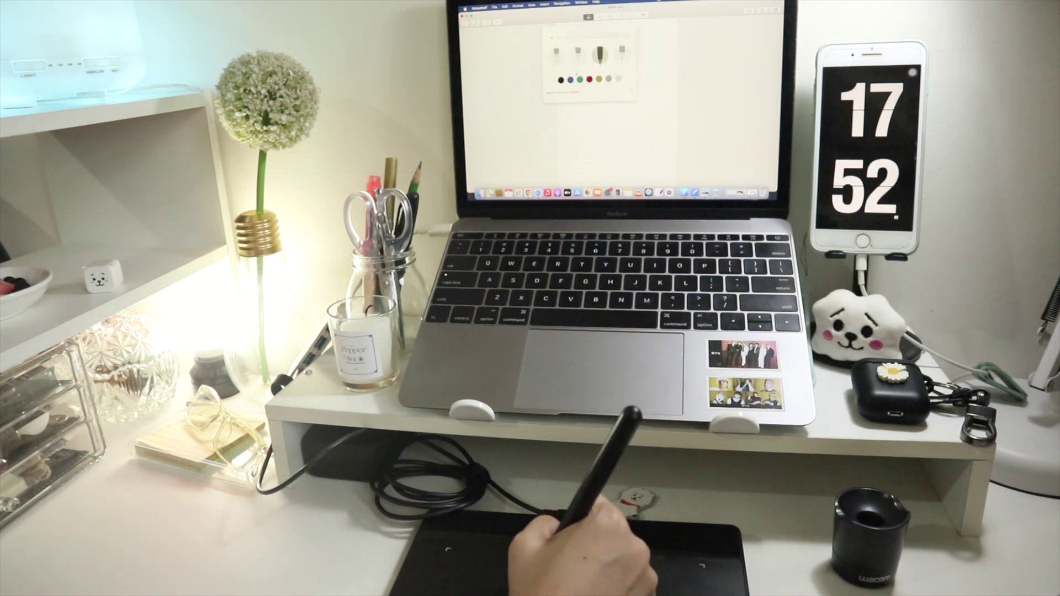
{"action": "left_click", "coordinate": [589, 17]}
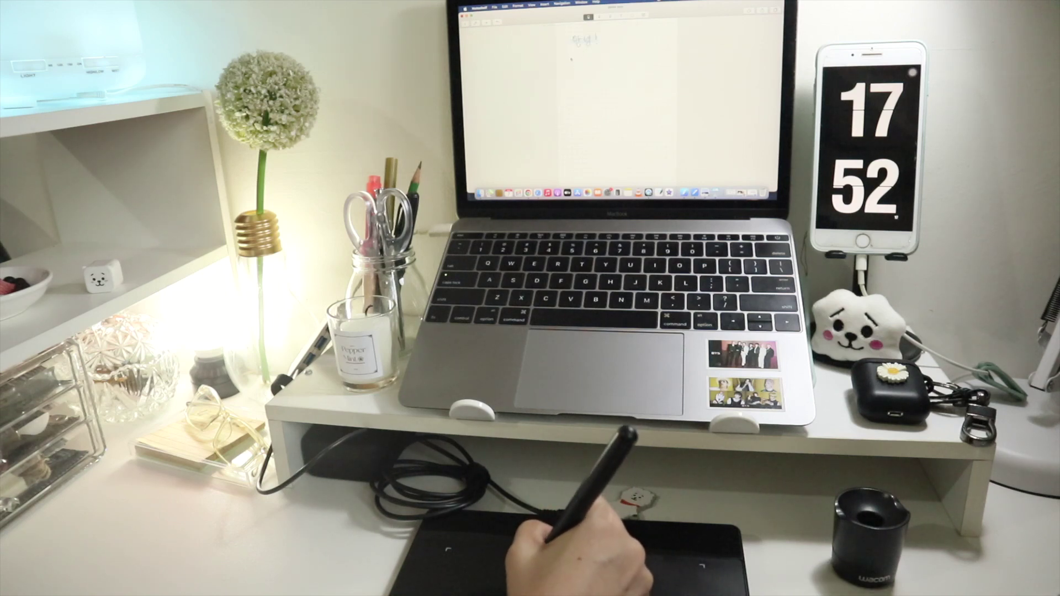
{"action": "left_click_drag", "start_coordinate": [578, 58], "coordinate": [581, 65]}
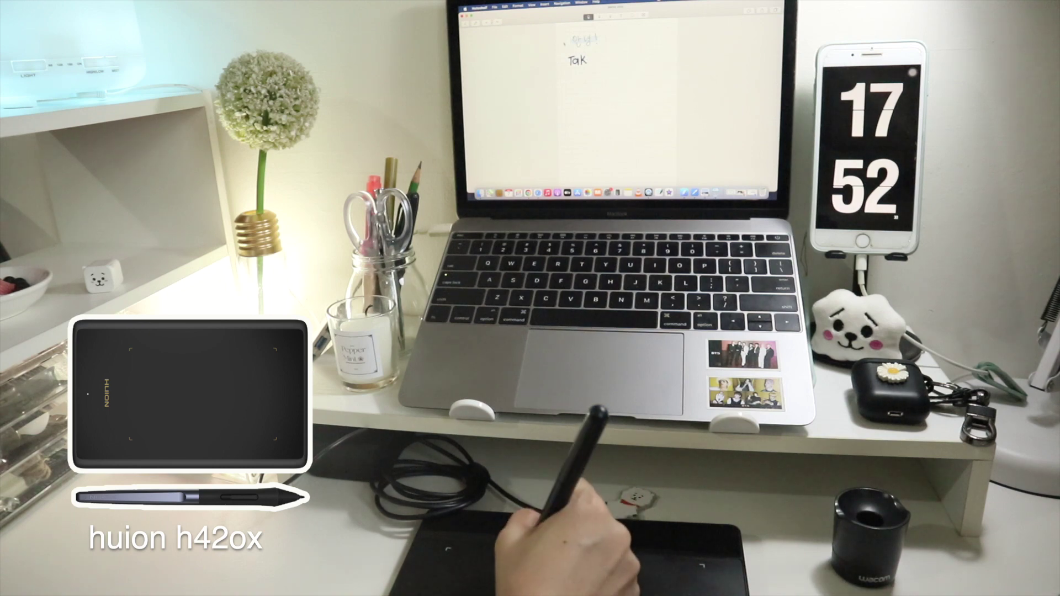
{"action": "left_click_drag", "start_coordinate": [588, 58], "coordinate": [593, 62]}
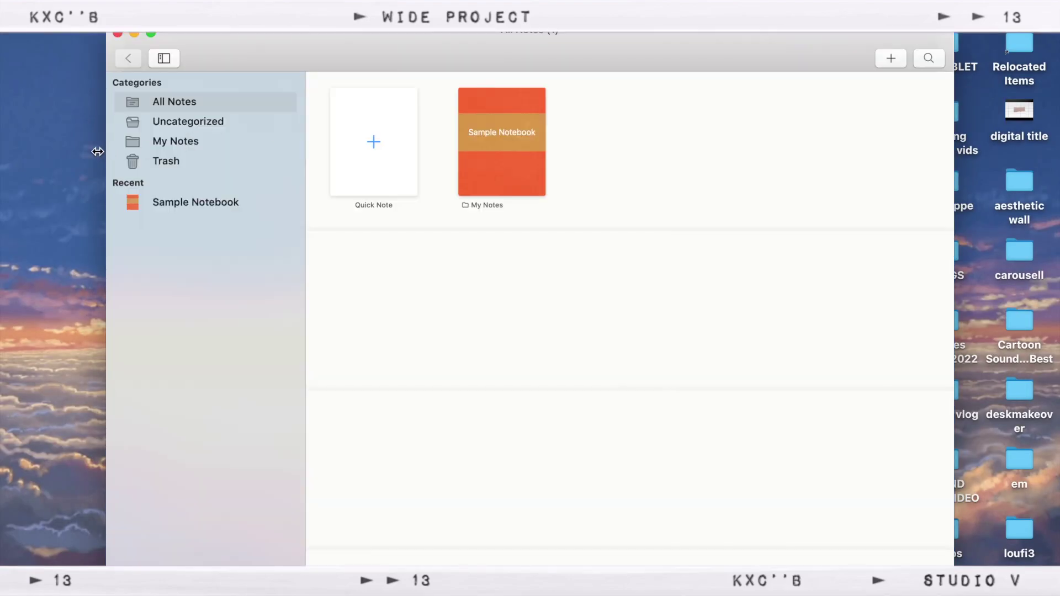
- Widen the notes window so it spans the full width of the screen
{"action": "left_click_drag", "start_coordinate": [97, 151], "coordinate": [3, 149]}
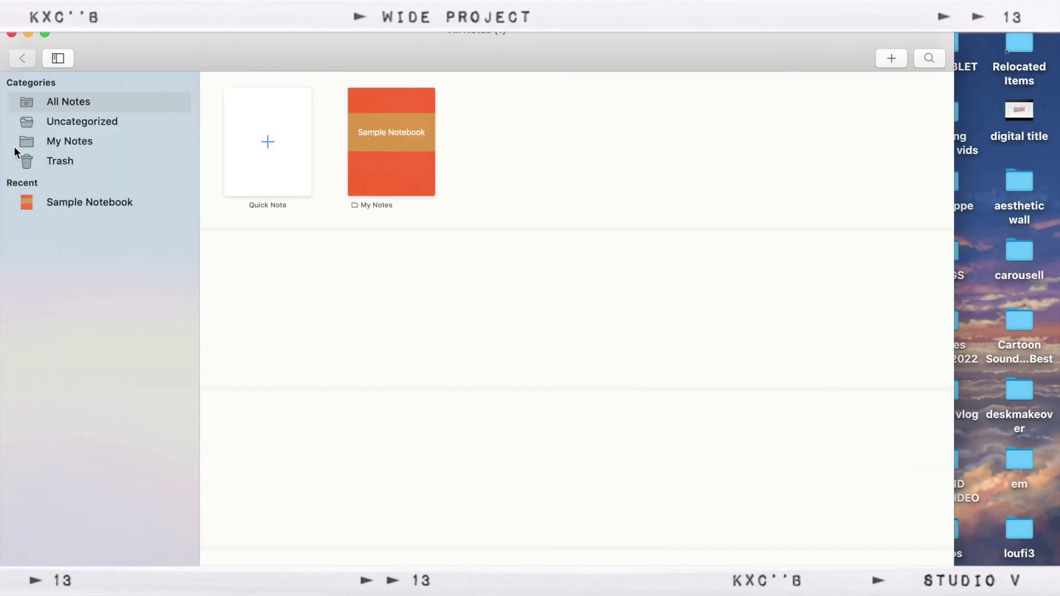
{"action": "left_click_drag", "start_coordinate": [953, 251], "coordinate": [1058, 249]}
- View the Trash category, hide and show the sidebar, and return to All Notes
{"action": "left_click", "coordinate": [60, 161]}
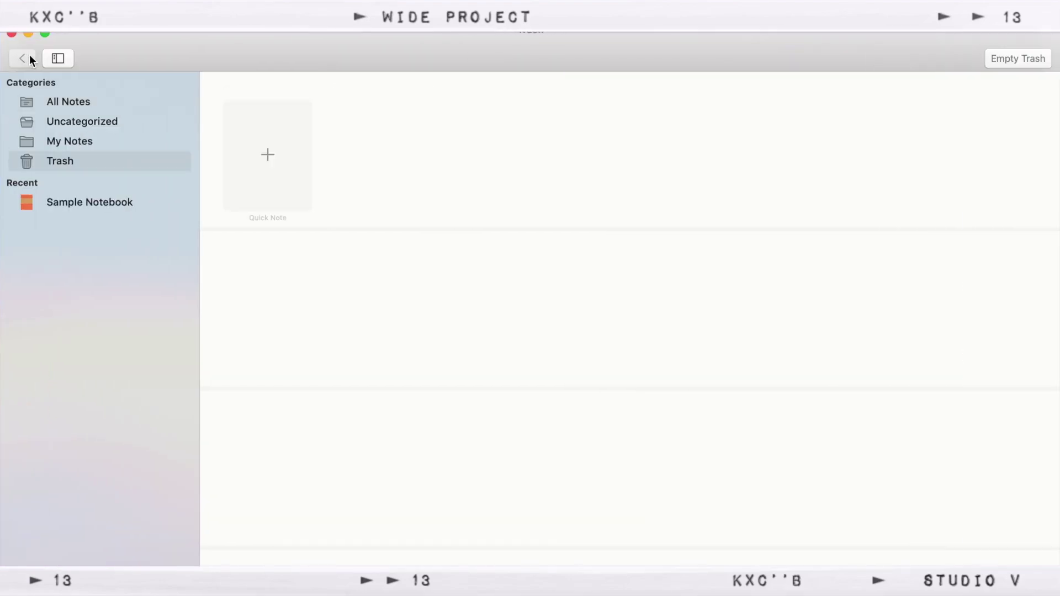
{"action": "left_click", "coordinate": [58, 58]}
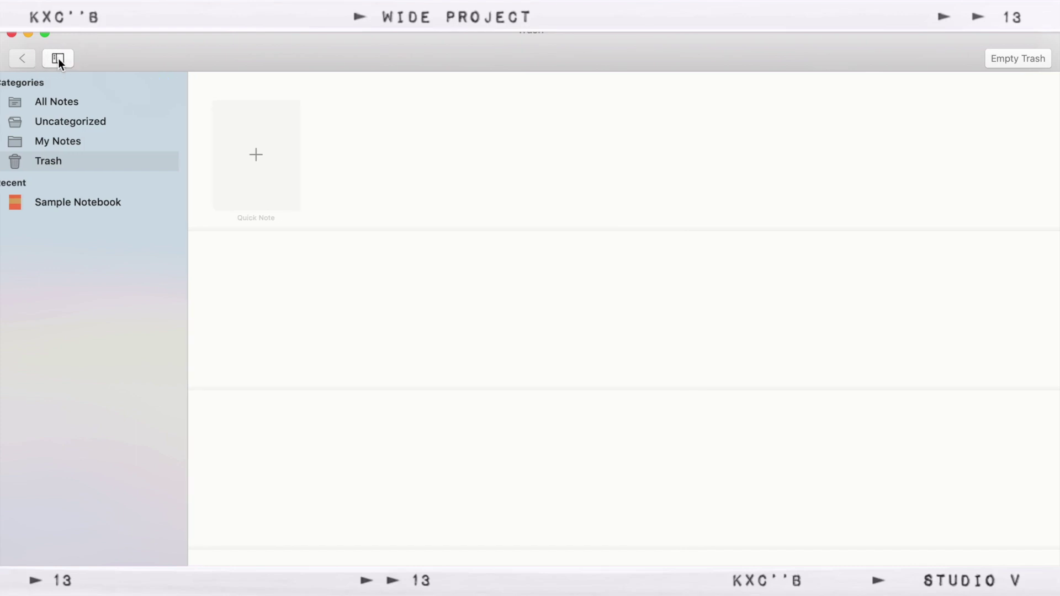
{"action": "left_click", "coordinate": [58, 58]}
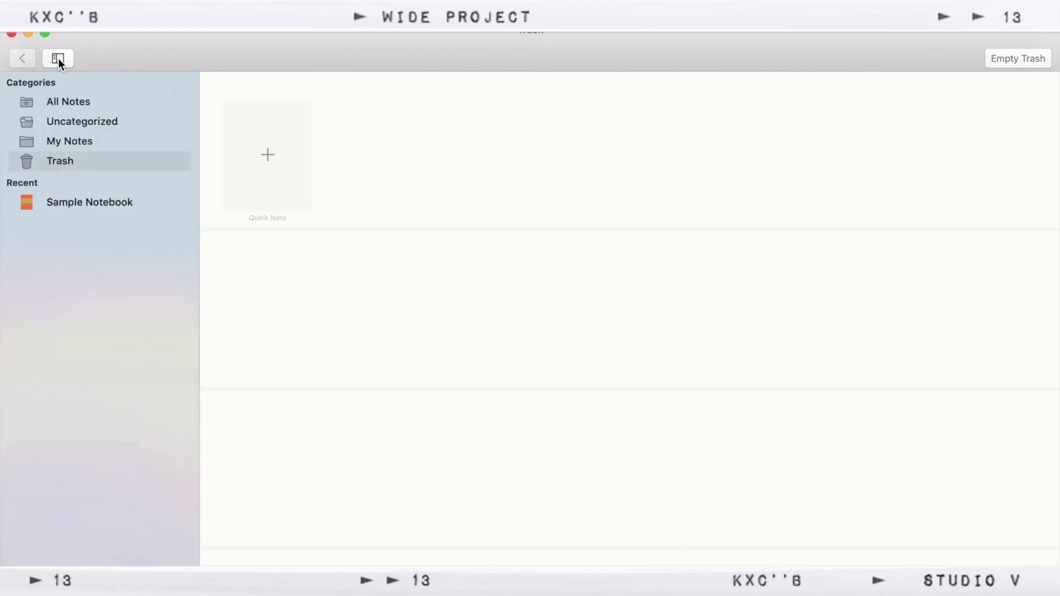
{"action": "left_click", "coordinate": [65, 104]}
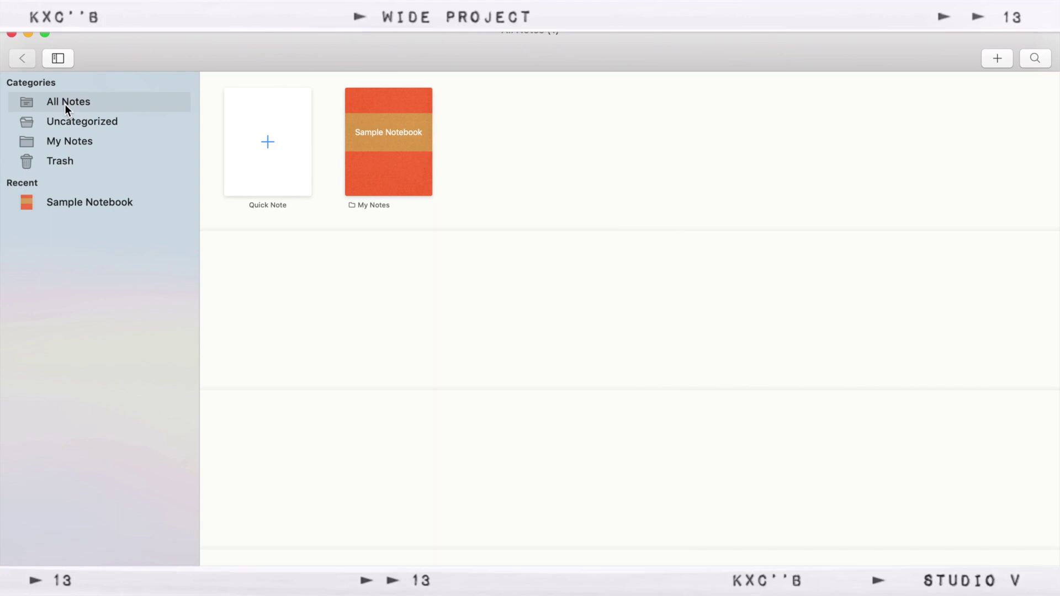
- Open and dismiss the notes search, and view the Quick Create settings for new notebooks
{"action": "left_click", "coordinate": [1037, 60]}
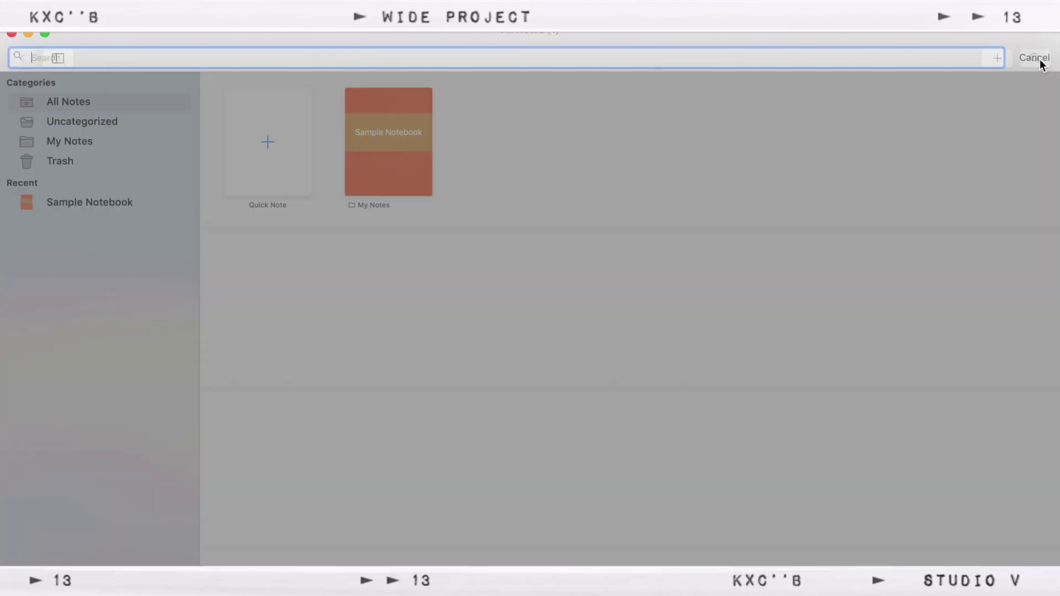
{"action": "left_click", "coordinate": [1038, 58]}
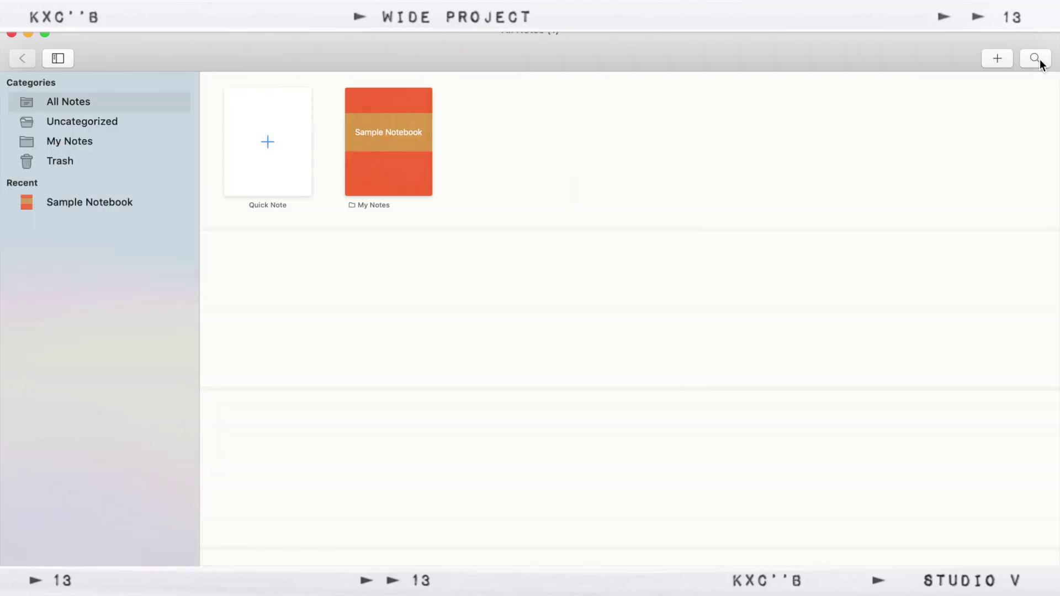
{"action": "left_click", "coordinate": [1008, 59]}
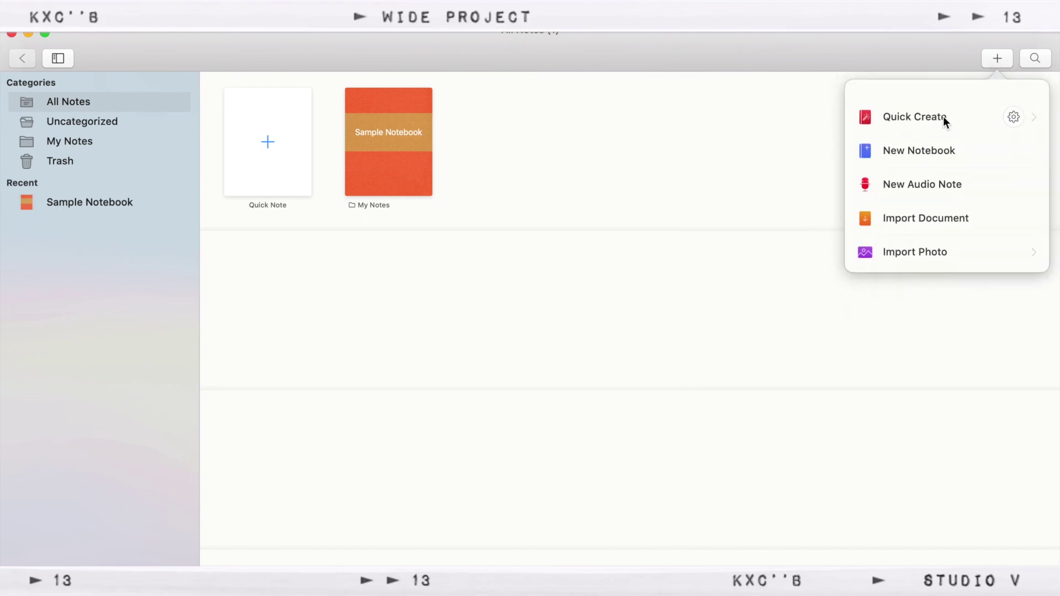
{"action": "left_click", "coordinate": [1015, 118]}
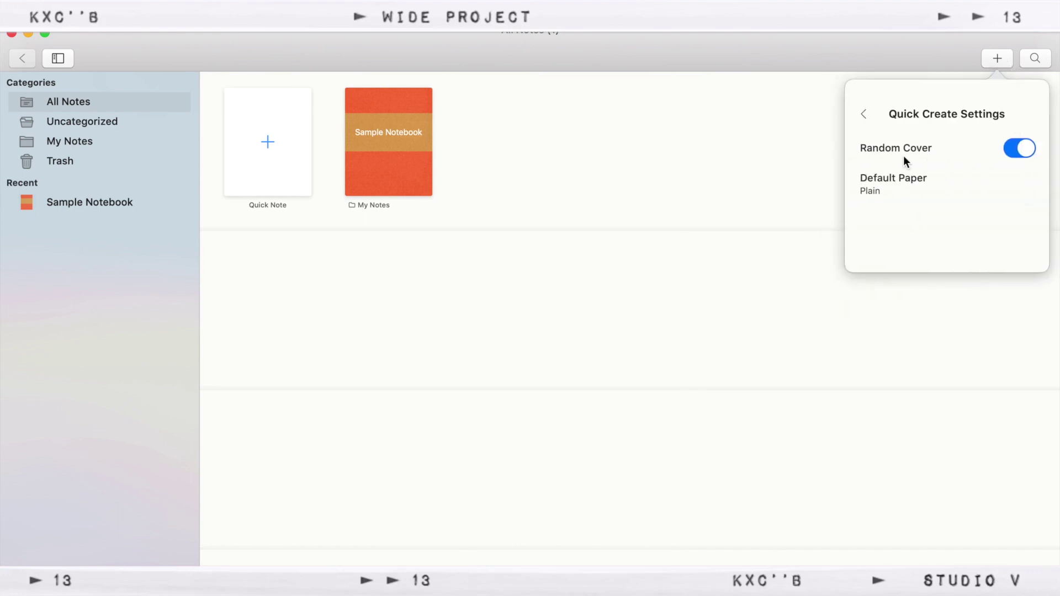
{"action": "left_click", "coordinate": [862, 114]}
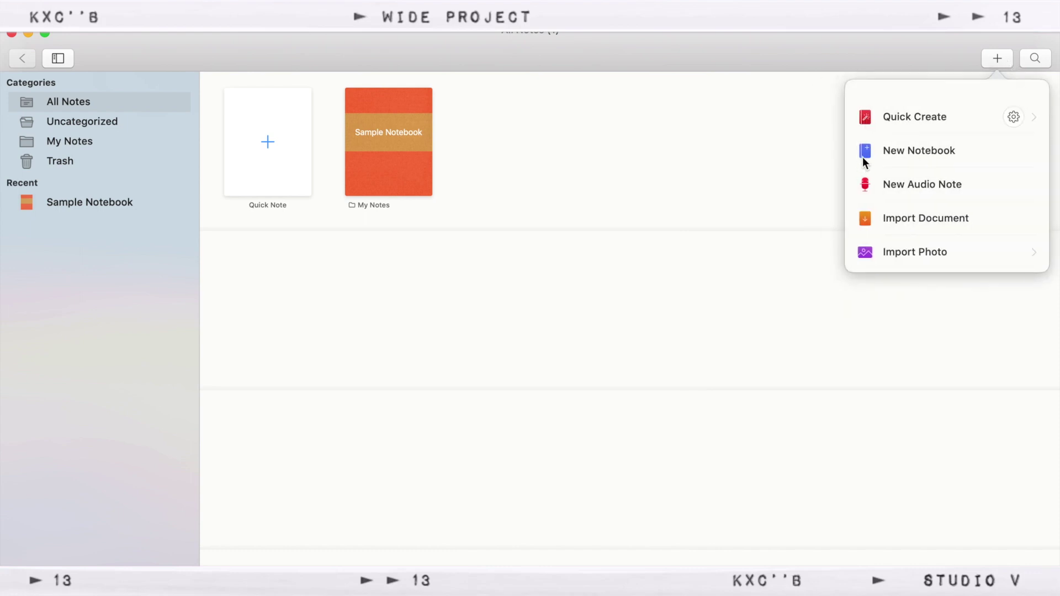
- Quick-create an untitled notebook and begin setting up another new notebook named "demo only"
{"action": "left_click", "coordinate": [928, 116]}
{"action": "left_click", "coordinate": [925, 151]}
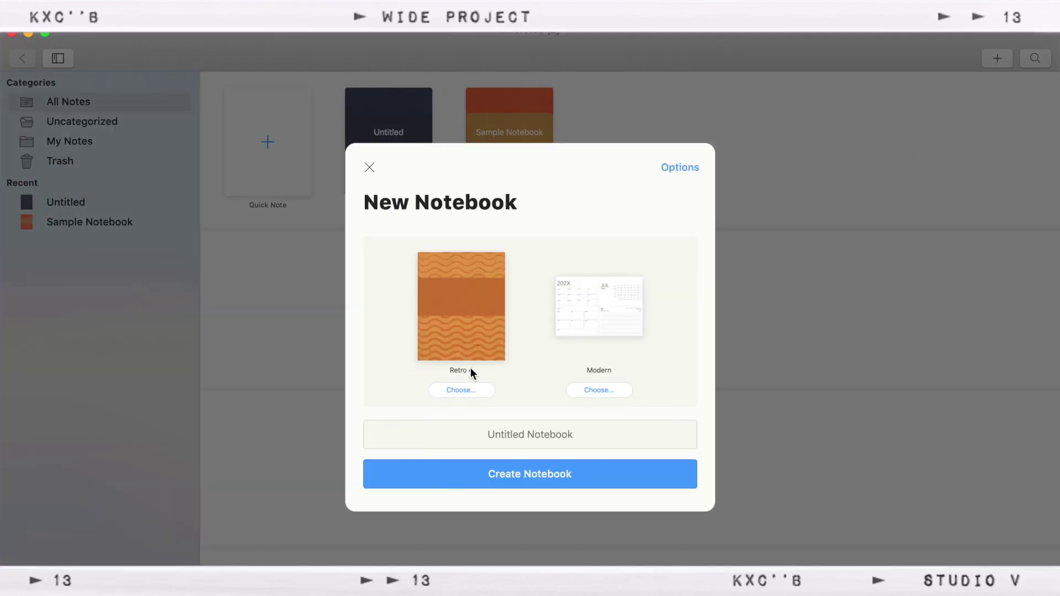
{"action": "type", "text": "demo only"}
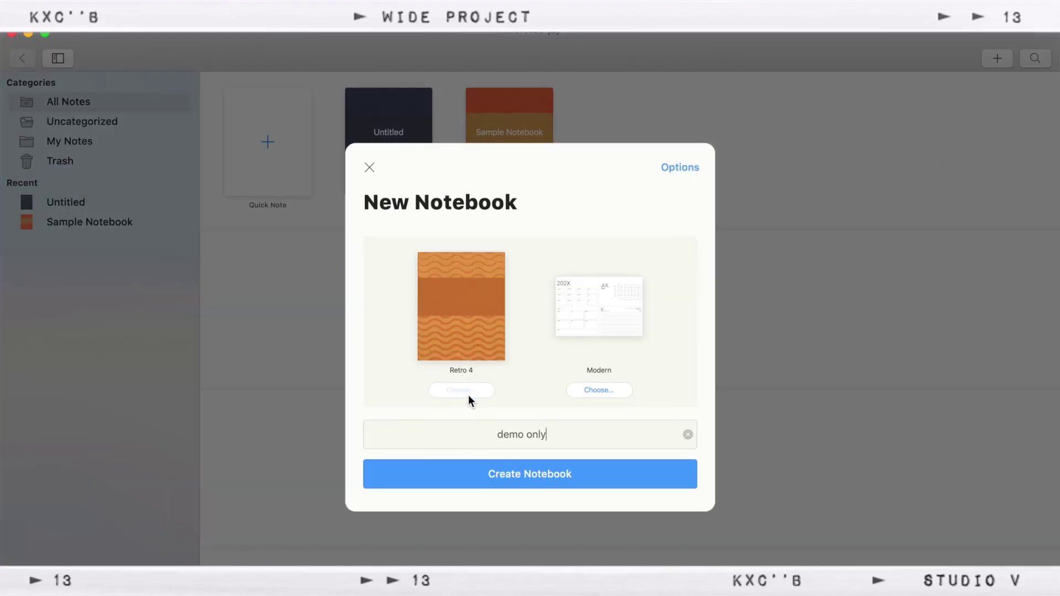
- Examine the cover designs available for the new notebook in every category from Basic to Custom
{"action": "left_click", "coordinate": [468, 394]}
{"action": "scroll", "coordinate": [1025, 448], "scroll_direction": "right", "scroll_amount": 15}
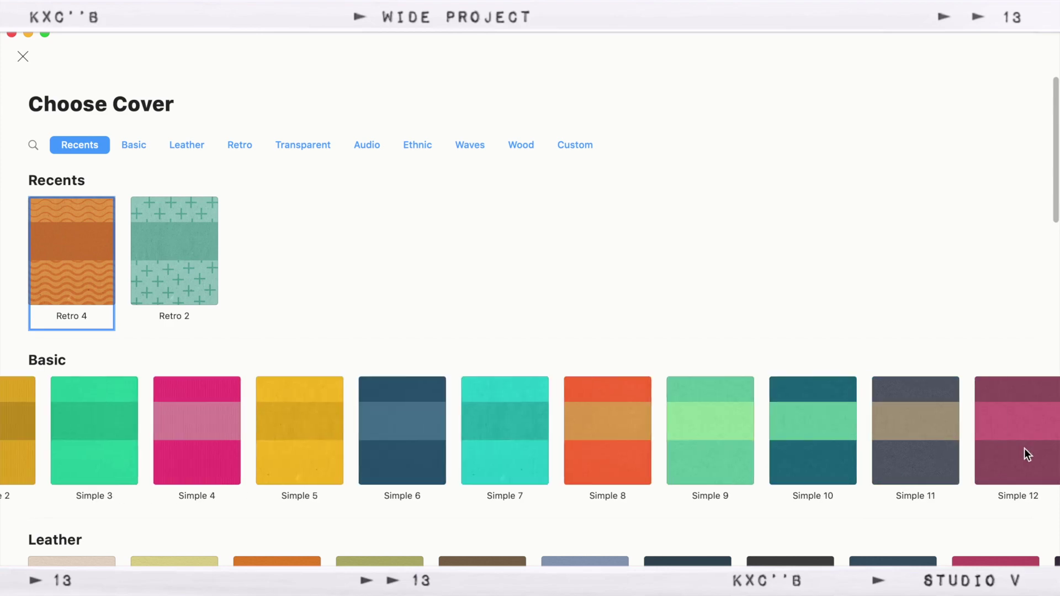
{"action": "scroll", "coordinate": [632, 446], "scroll_direction": "left", "scroll_amount": 13}
{"action": "scroll", "coordinate": [632, 446], "scroll_direction": "down", "scroll_amount": 5}
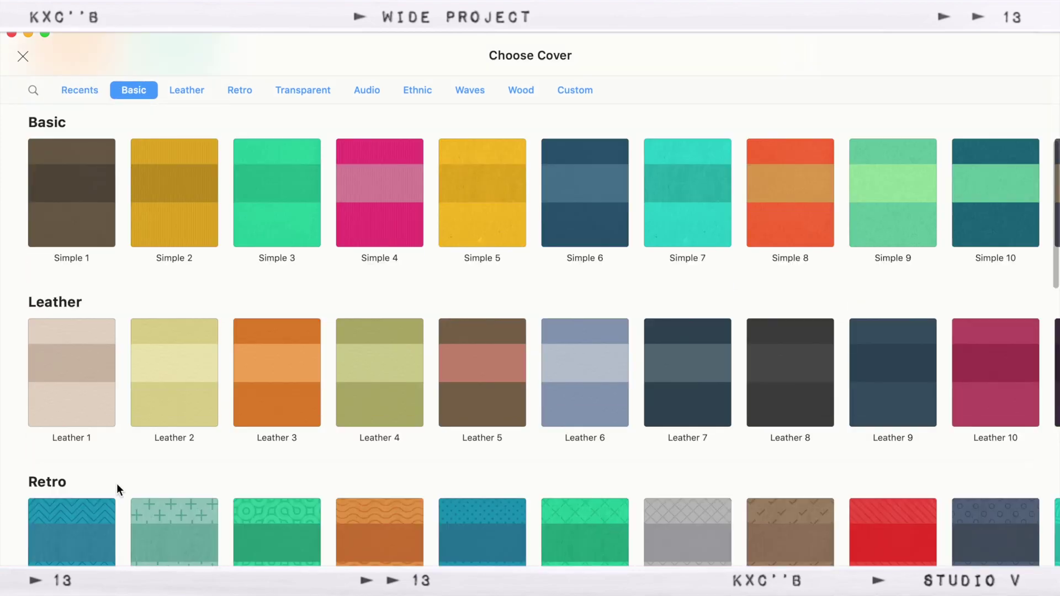
{"action": "scroll", "coordinate": [987, 382], "scroll_direction": "right", "scroll_amount": 10}
{"action": "scroll", "coordinate": [738, 433], "scroll_direction": "down", "scroll_amount": 3}
{"action": "scroll", "coordinate": [737, 433], "scroll_direction": "right", "scroll_amount": 5}
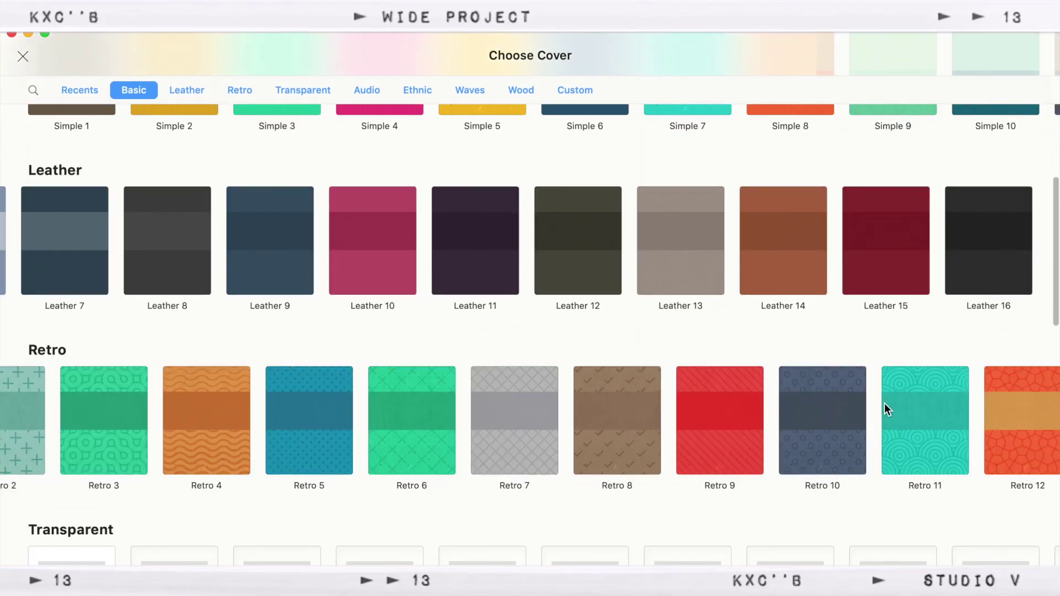
{"action": "scroll", "coordinate": [751, 465], "scroll_direction": "down", "scroll_amount": 4}
{"action": "scroll", "coordinate": [749, 445], "scroll_direction": "right", "scroll_amount": 5}
{"action": "scroll", "coordinate": [748, 445], "scroll_direction": "down", "scroll_amount": 3}
{"action": "scroll", "coordinate": [750, 445], "scroll_direction": "right", "scroll_amount": 5}
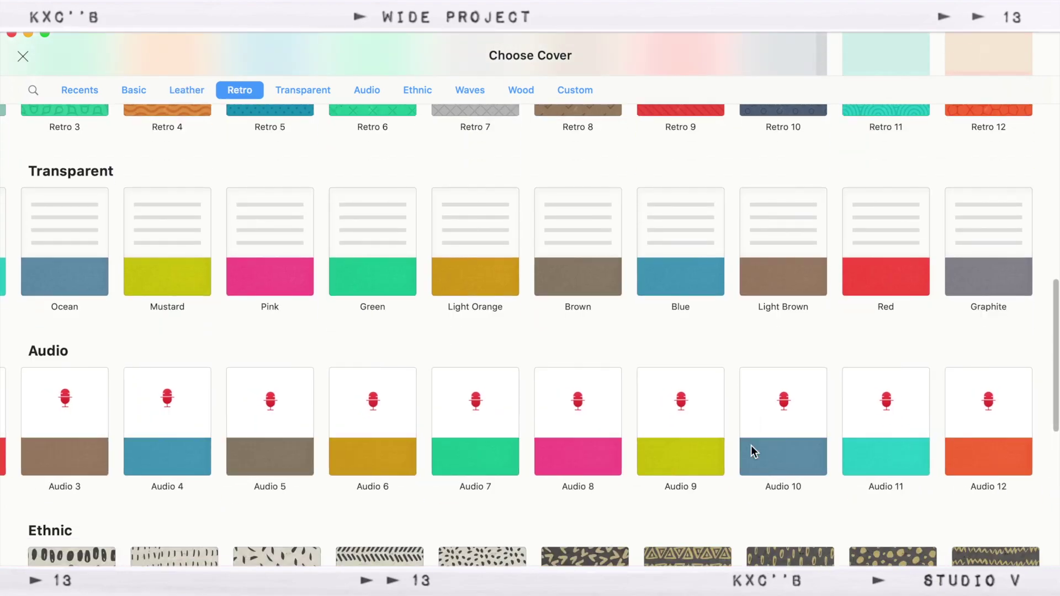
{"action": "scroll", "coordinate": [751, 445], "scroll_direction": "down", "scroll_amount": 8}
{"action": "scroll", "coordinate": [752, 503], "scroll_direction": "down", "scroll_amount": 2}
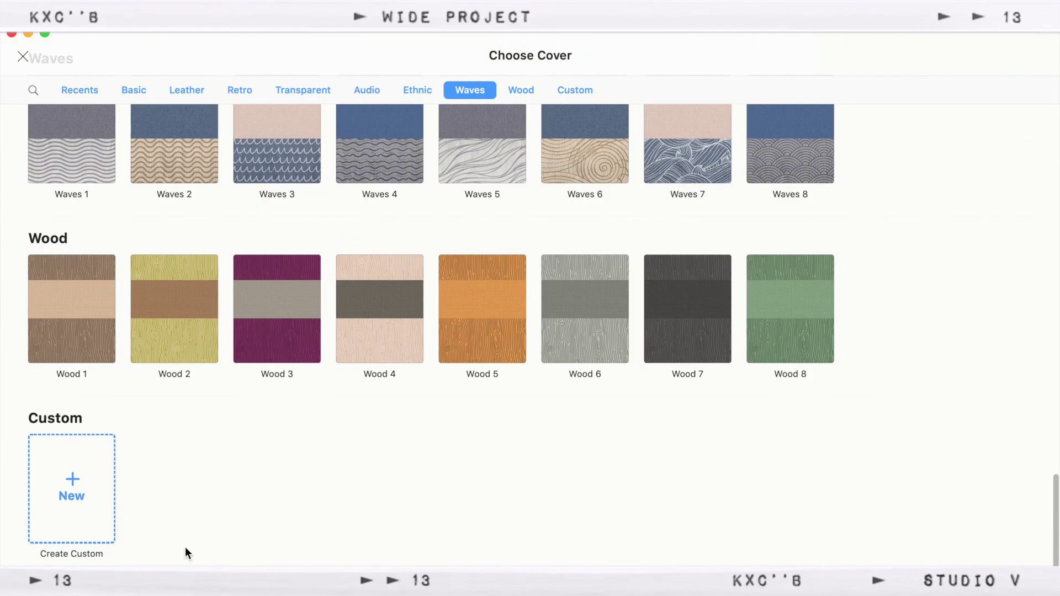
- View the styles offered for a custom cover, such as Mosaic Photo, and leave the style selection
{"action": "left_click", "coordinate": [97, 496]}
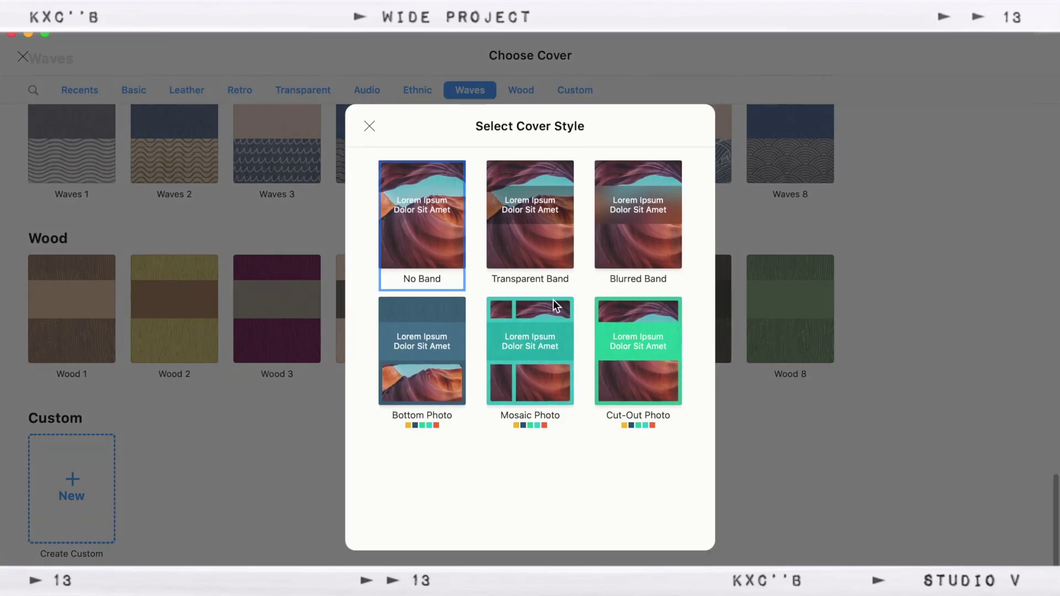
{"action": "left_click", "coordinate": [556, 303]}
{"action": "left_click", "coordinate": [694, 135]}
- Choose the recently used Retro 2 cover for the "demo only" notebook
{"action": "scroll", "coordinate": [264, 251], "scroll_direction": "up", "scroll_amount": 12}
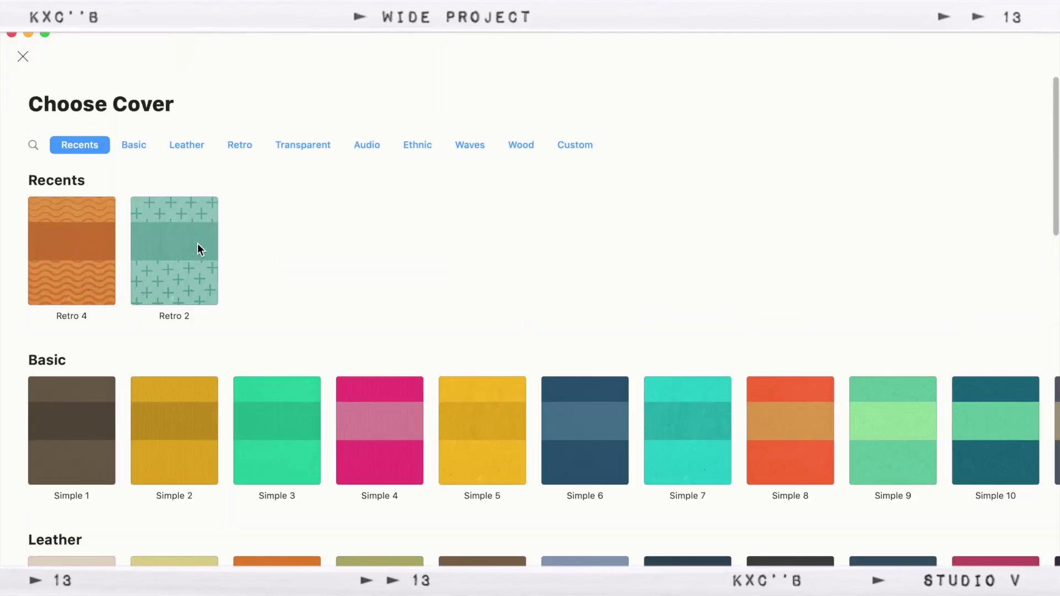
{"action": "left_click", "coordinate": [197, 243]}
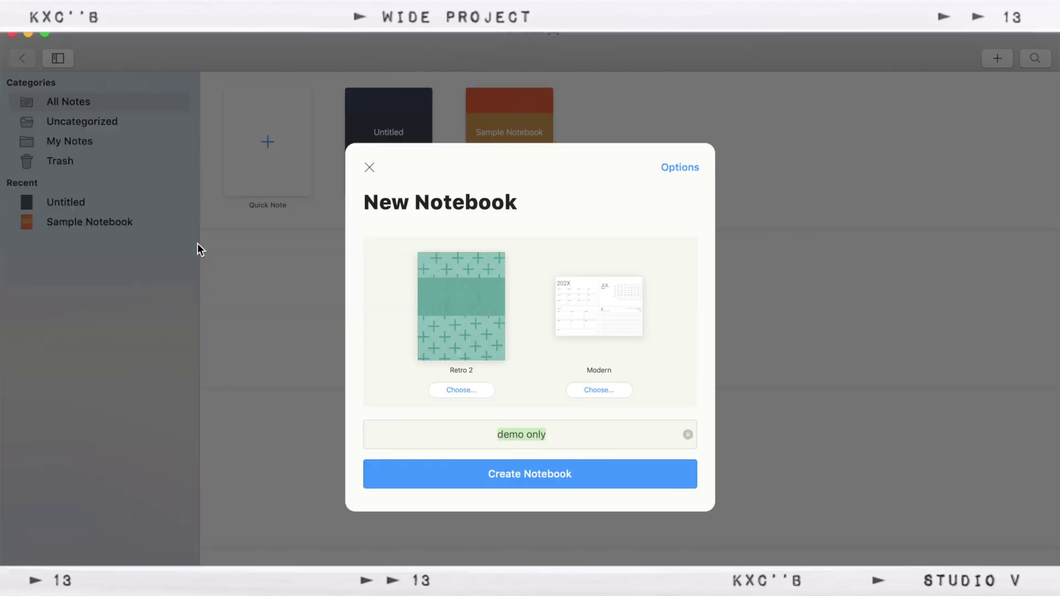
- Open the notebook's paper template selection and compare the Landscape templates with the Portrait ones
{"action": "left_click", "coordinate": [611, 318]}
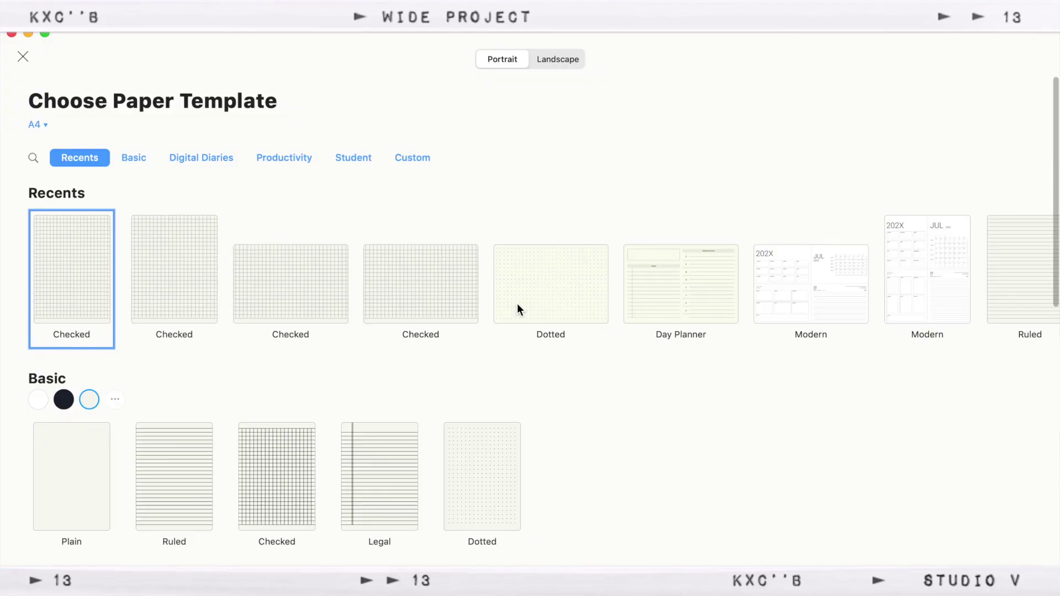
{"action": "left_click", "coordinate": [572, 60]}
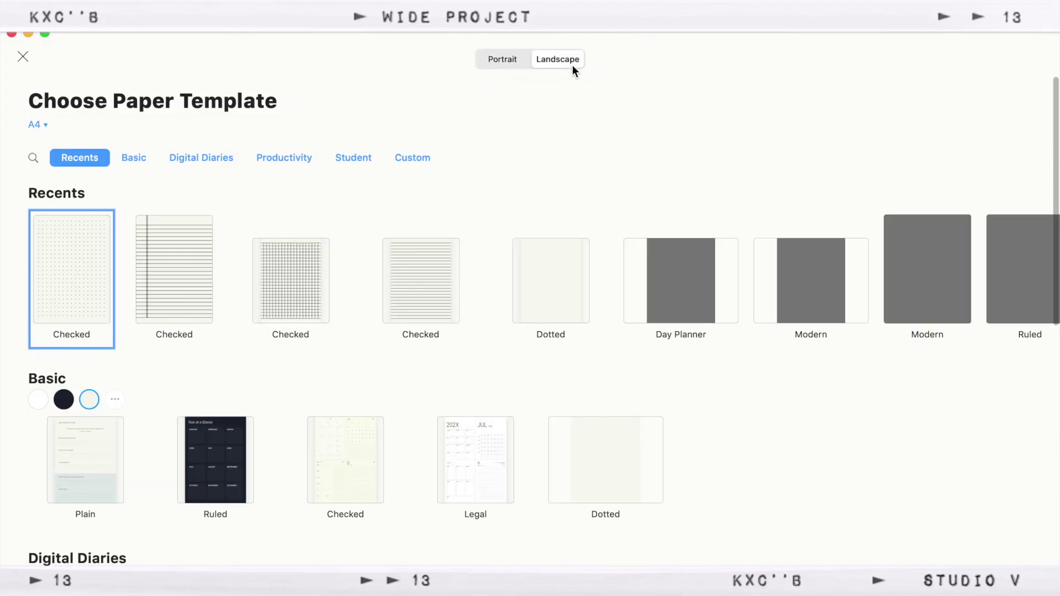
{"action": "left_click", "coordinate": [516, 60]}
- Preview the Basic paper templates in white and dark, and return them to the cream colour
{"action": "scroll", "coordinate": [516, 62], "scroll_direction": "down", "scroll_amount": 2}
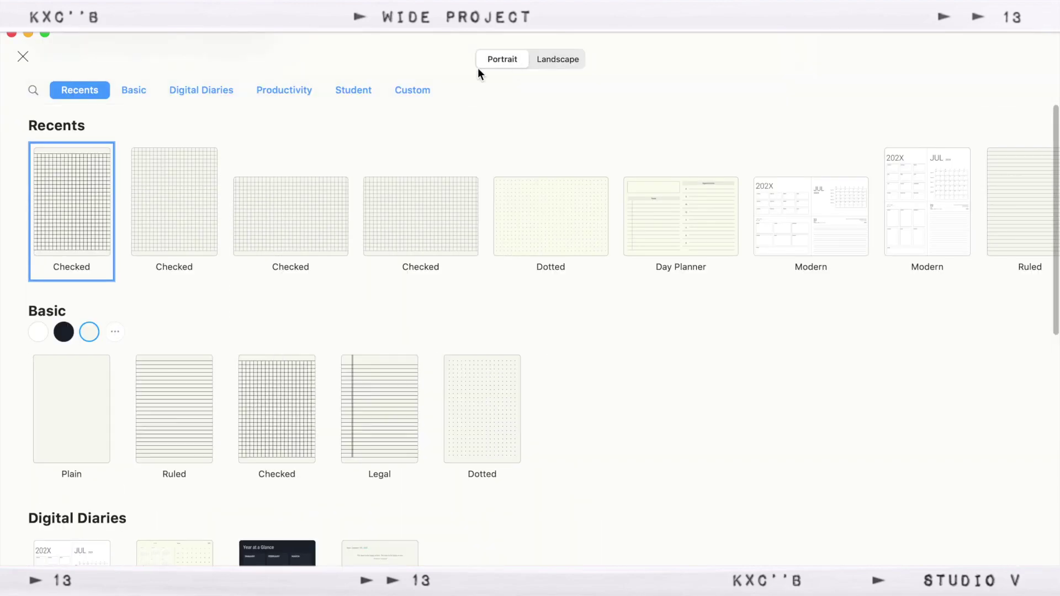
{"action": "scroll", "coordinate": [96, 299], "scroll_direction": "down", "scroll_amount": 2}
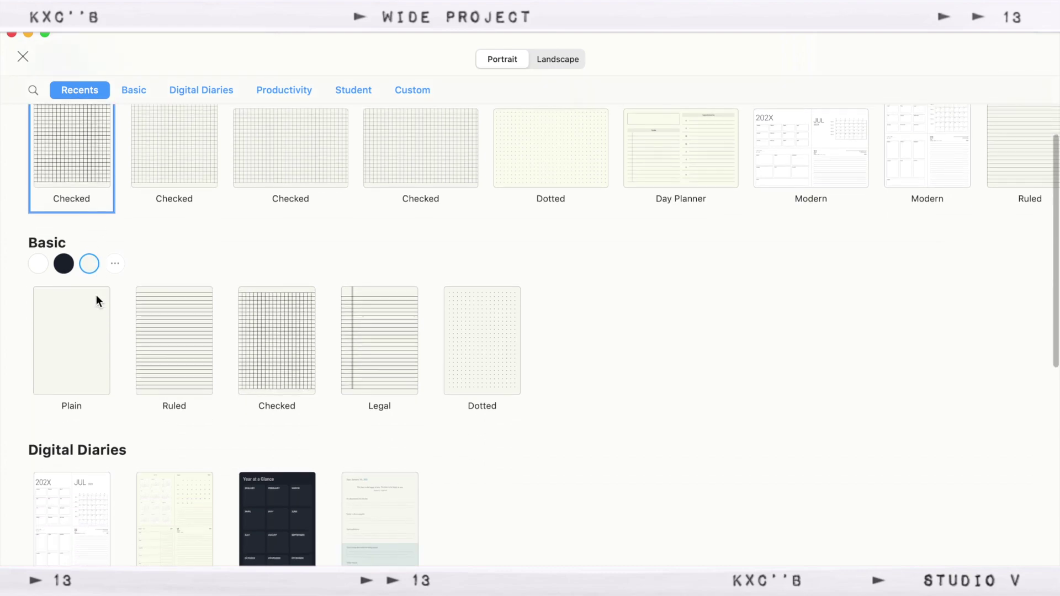
{"action": "left_click", "coordinate": [45, 266]}
{"action": "left_click", "coordinate": [63, 263]}
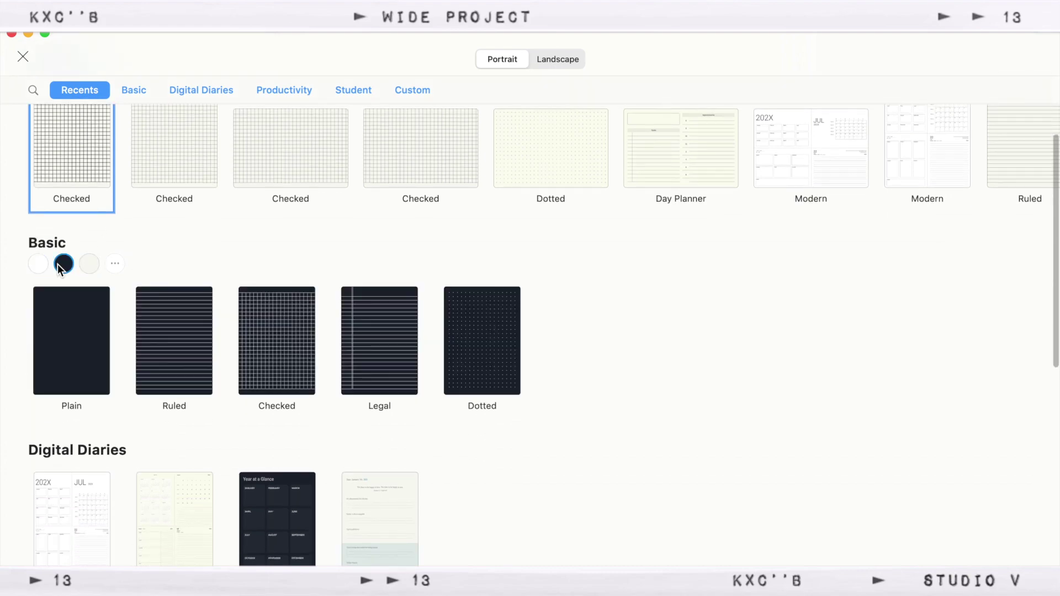
{"action": "left_click", "coordinate": [85, 261]}
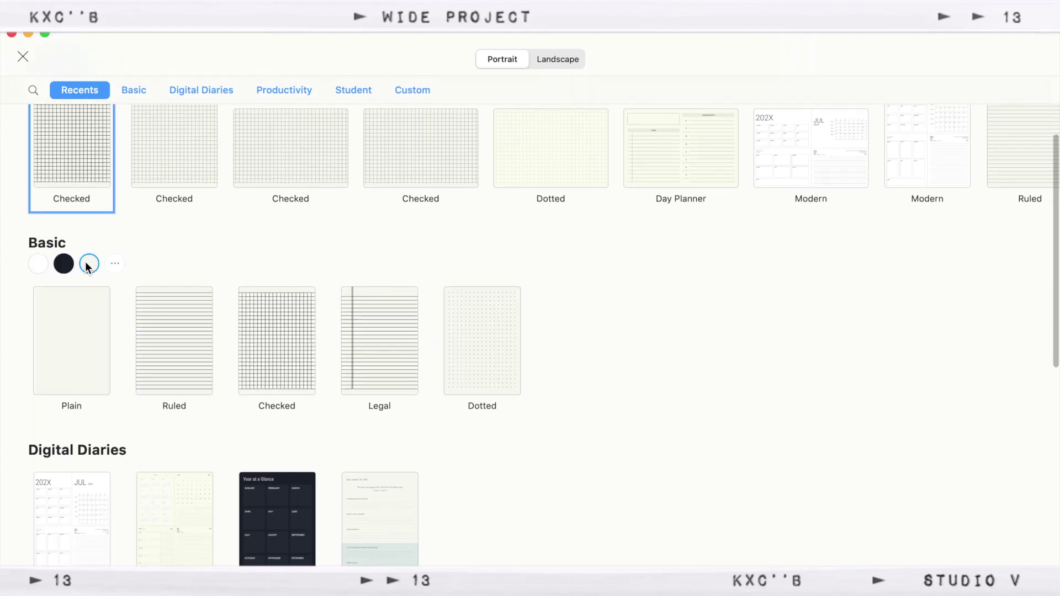
- Examine the Line Height and More Colors options for the Basic paper templates, leaving both settings as they are
{"action": "left_click", "coordinate": [118, 263]}
{"action": "left_click", "coordinate": [317, 263]}
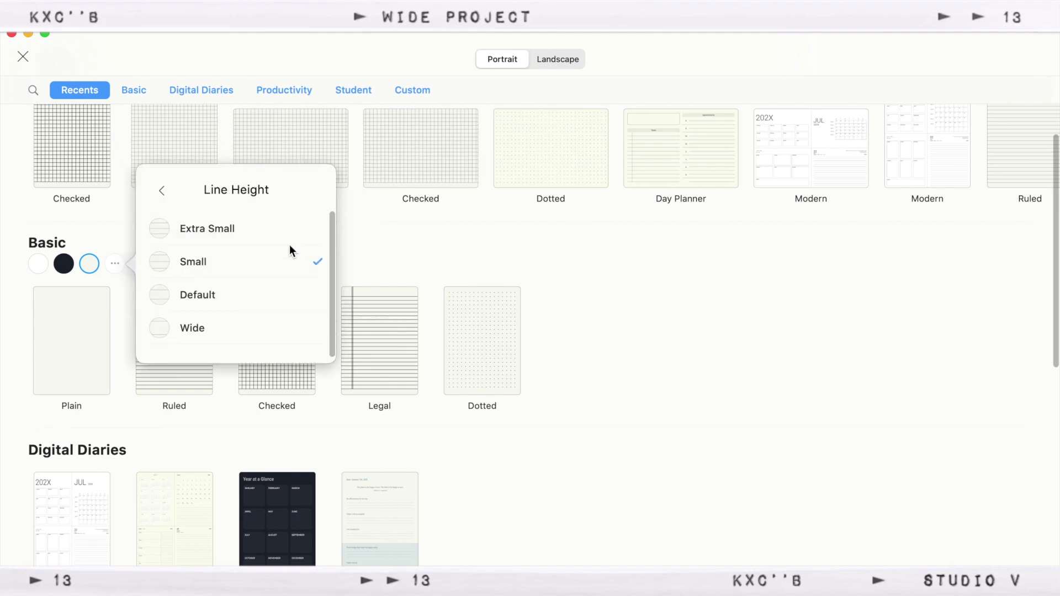
{"action": "left_click", "coordinate": [161, 191]}
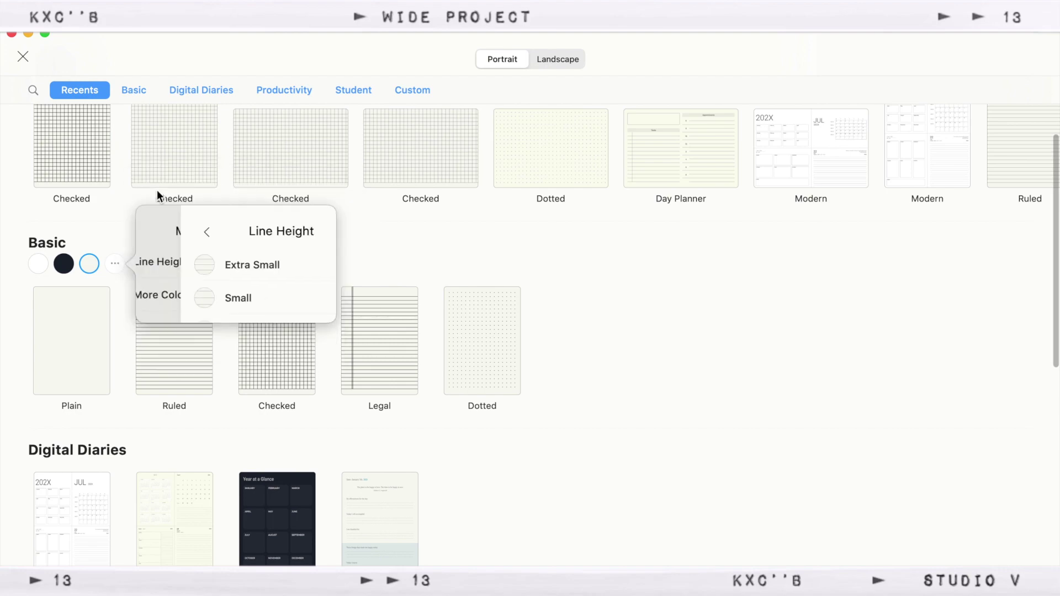
{"action": "left_click", "coordinate": [200, 309]}
{"action": "scroll", "coordinate": [237, 307], "scroll_direction": "down", "scroll_amount": 5}
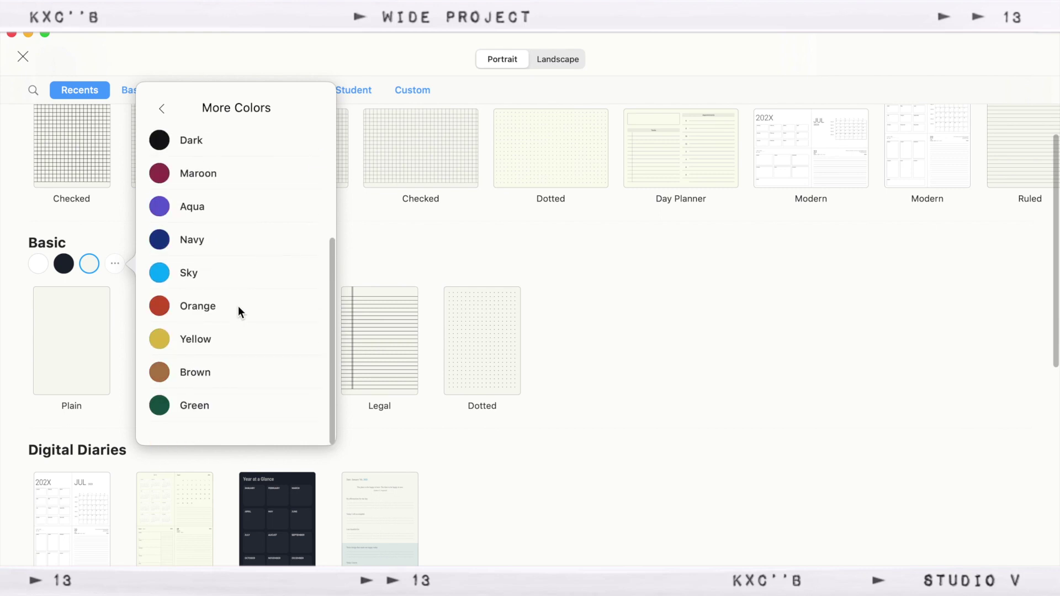
{"action": "scroll", "coordinate": [237, 329], "scroll_direction": "up", "scroll_amount": 5}
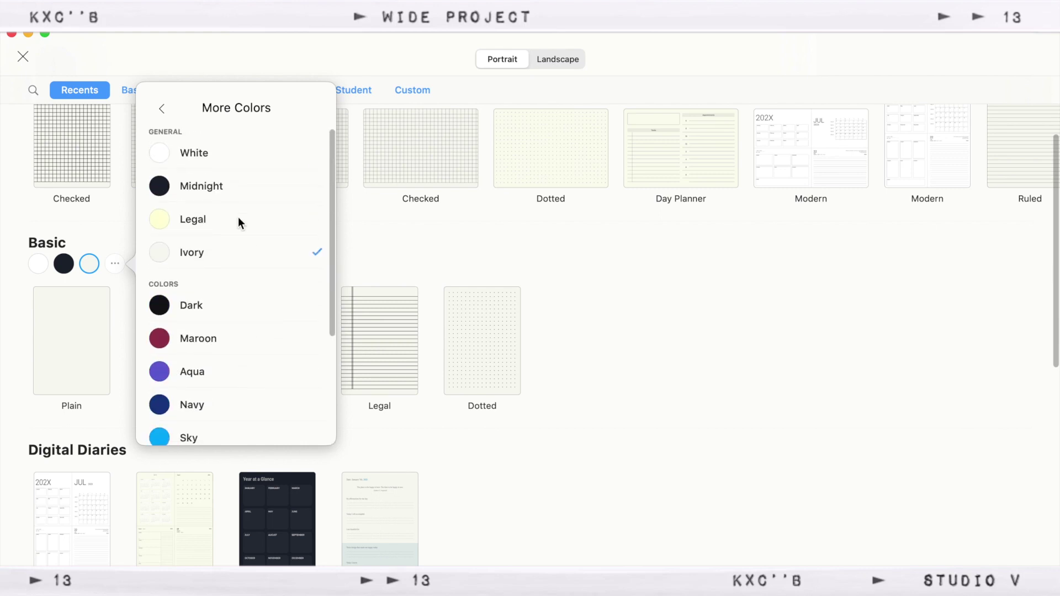
{"action": "left_click", "coordinate": [162, 109]}
{"action": "left_click", "coordinate": [163, 120]}
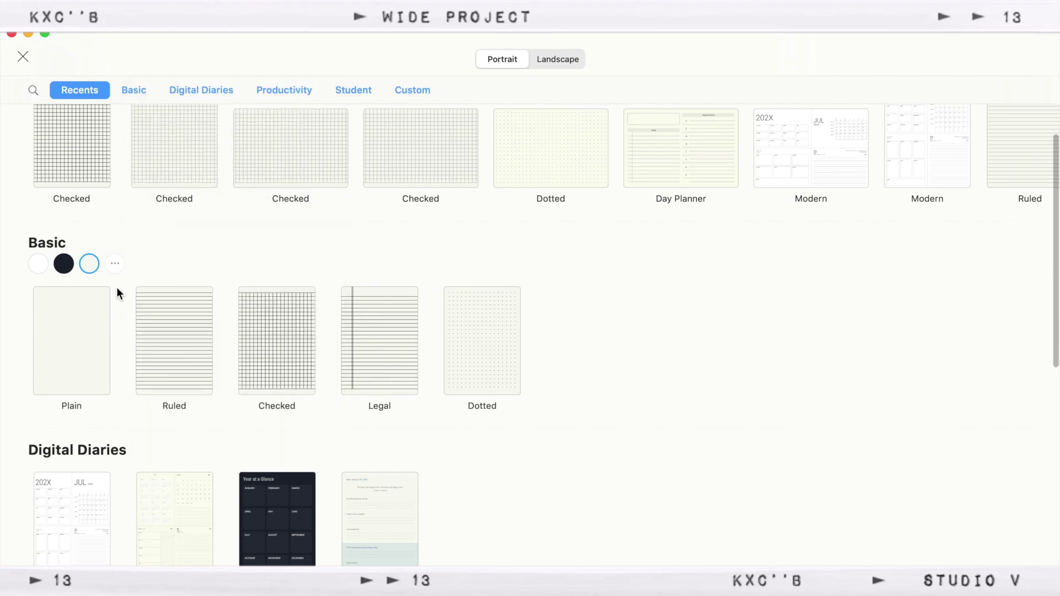
- Show the Basic templates in white and browse the Digital Diaries, Productivity, Student and Custom template categories
{"action": "left_click", "coordinate": [45, 264]}
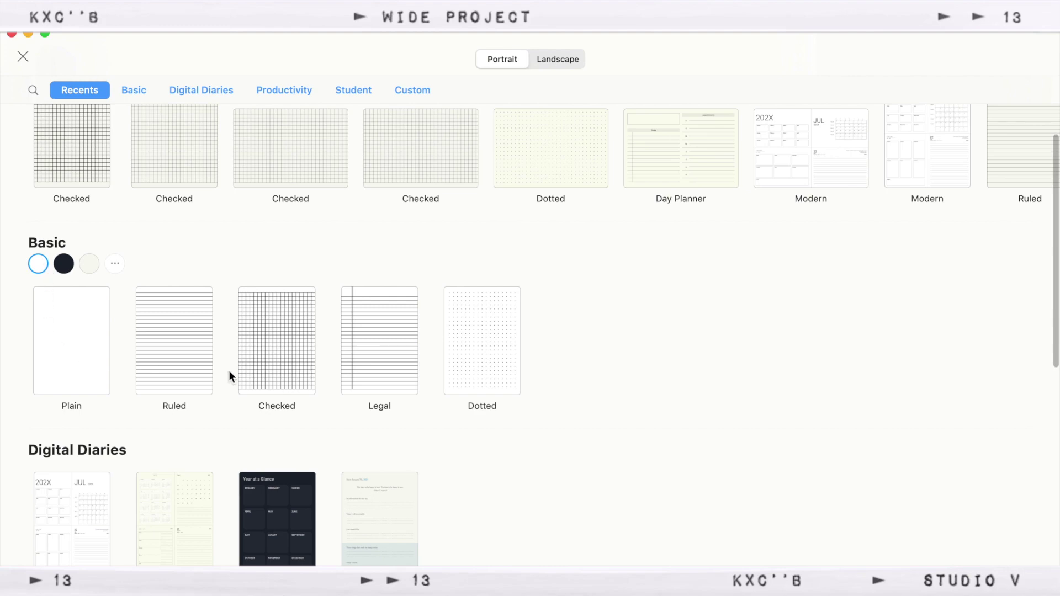
{"action": "scroll", "coordinate": [519, 393], "scroll_direction": "down", "scroll_amount": 5}
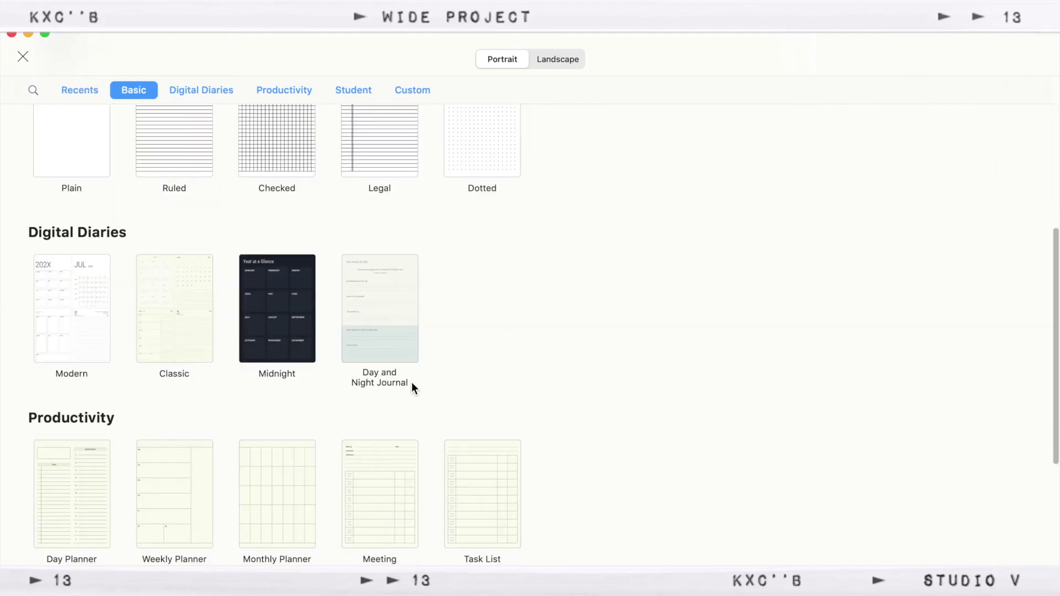
{"action": "scroll", "coordinate": [412, 382], "scroll_direction": "down", "scroll_amount": 4}
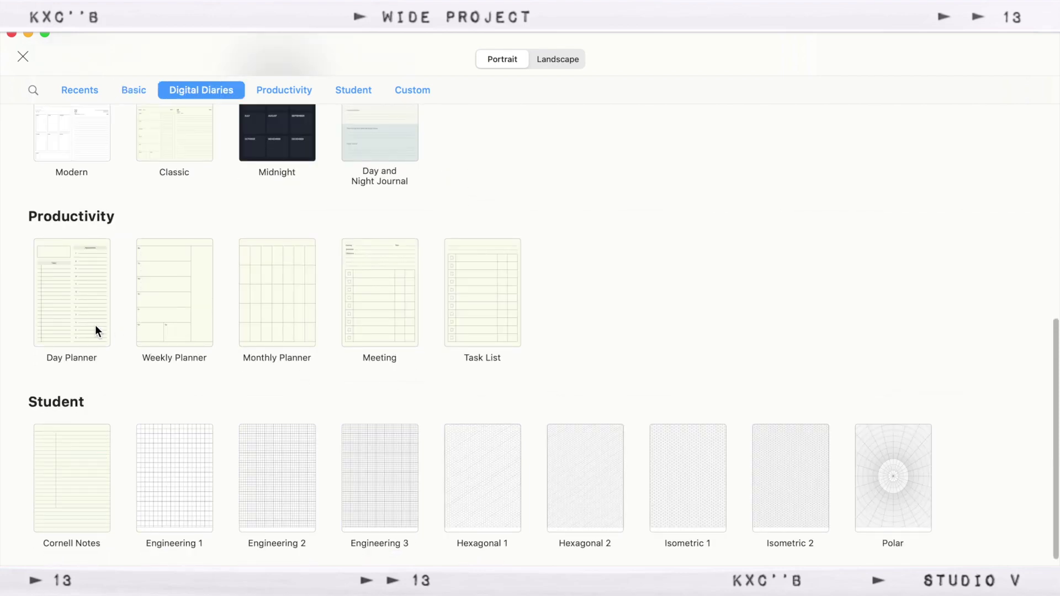
{"action": "scroll", "coordinate": [618, 346], "scroll_direction": "down", "scroll_amount": 3}
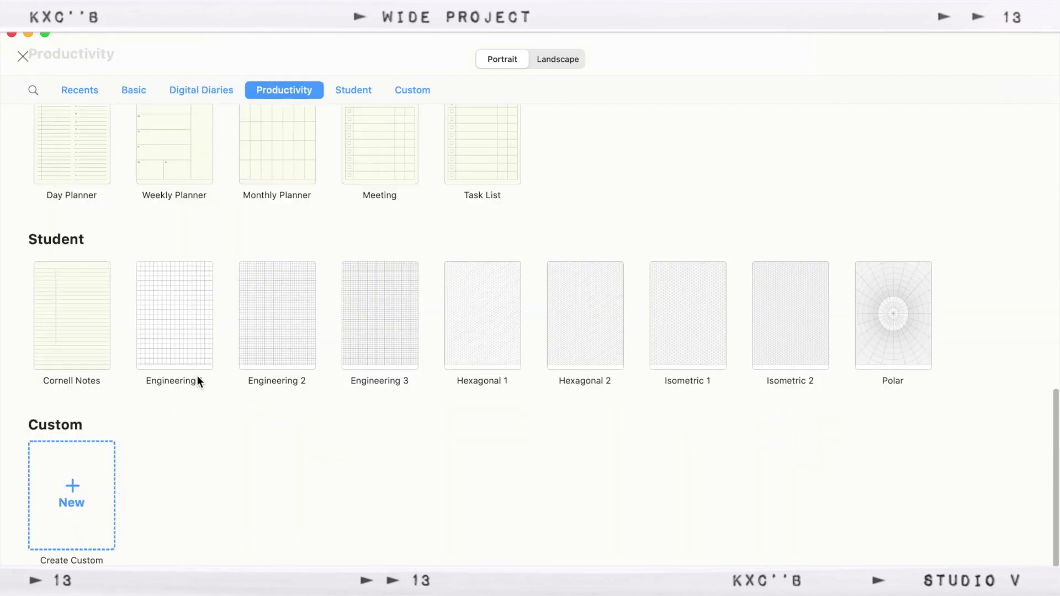
{"action": "scroll", "coordinate": [889, 353], "scroll_direction": "down", "scroll_amount": 1}
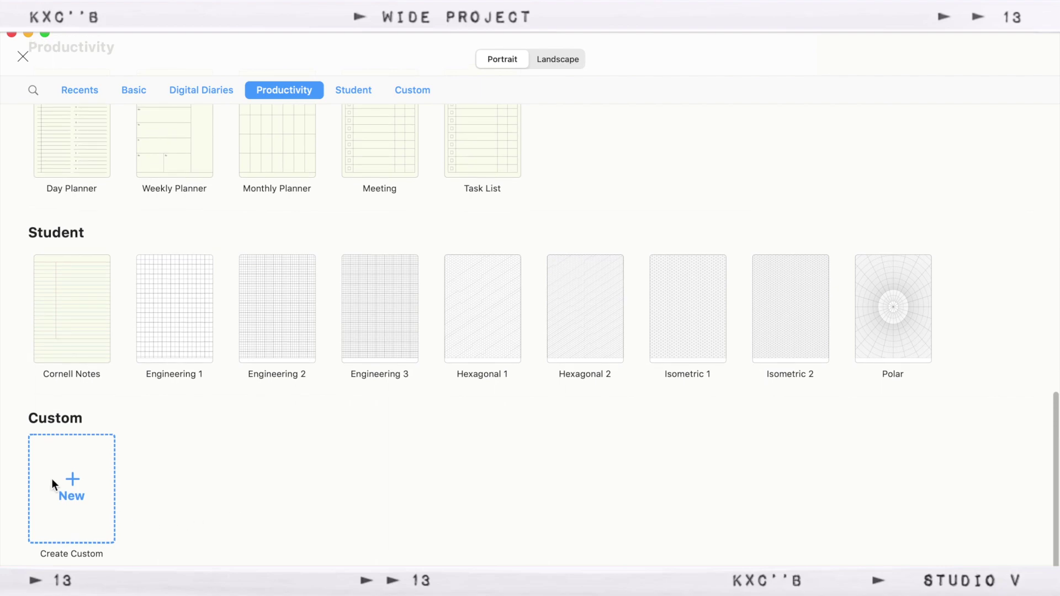
{"action": "scroll", "coordinate": [207, 442], "scroll_direction": "up", "scroll_amount": 14}
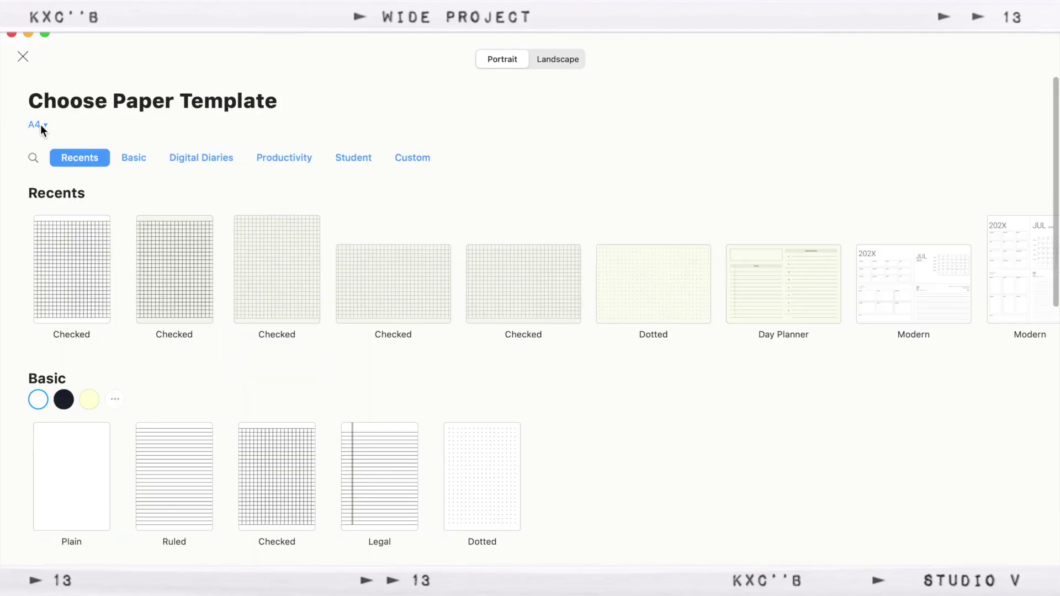
- Review the available paper sizes, keep A4, and choose the white Checked template from the Basic category
{"action": "left_click", "coordinate": [41, 124]}
{"action": "scroll", "coordinate": [167, 212], "scroll_direction": "down", "scroll_amount": 3}
{"action": "scroll", "coordinate": [167, 212], "scroll_direction": "down", "scroll_amount": 3}
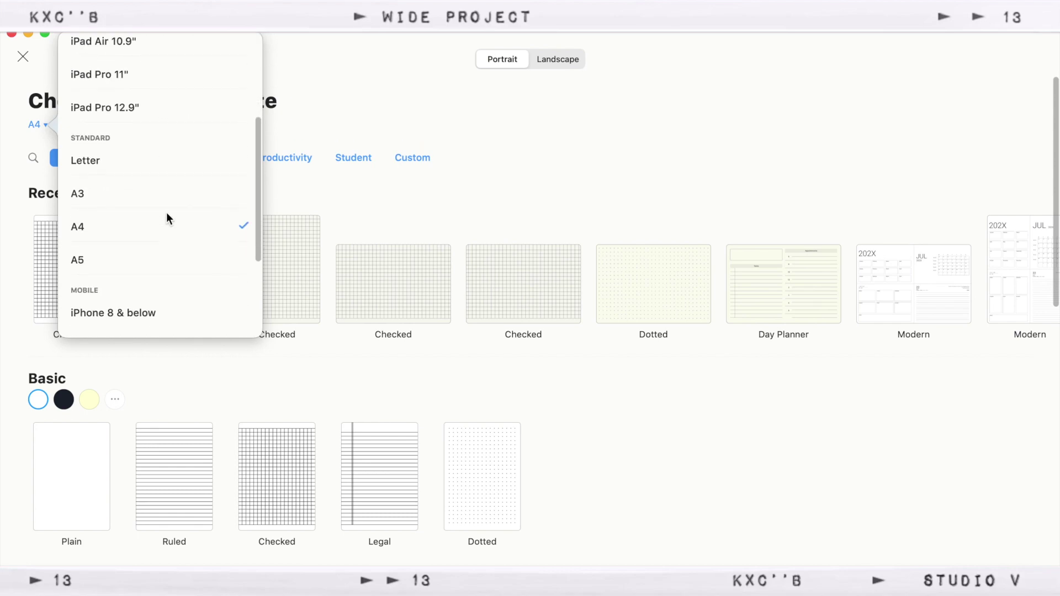
{"action": "scroll", "coordinate": [167, 212], "scroll_direction": "up", "scroll_amount": 3}
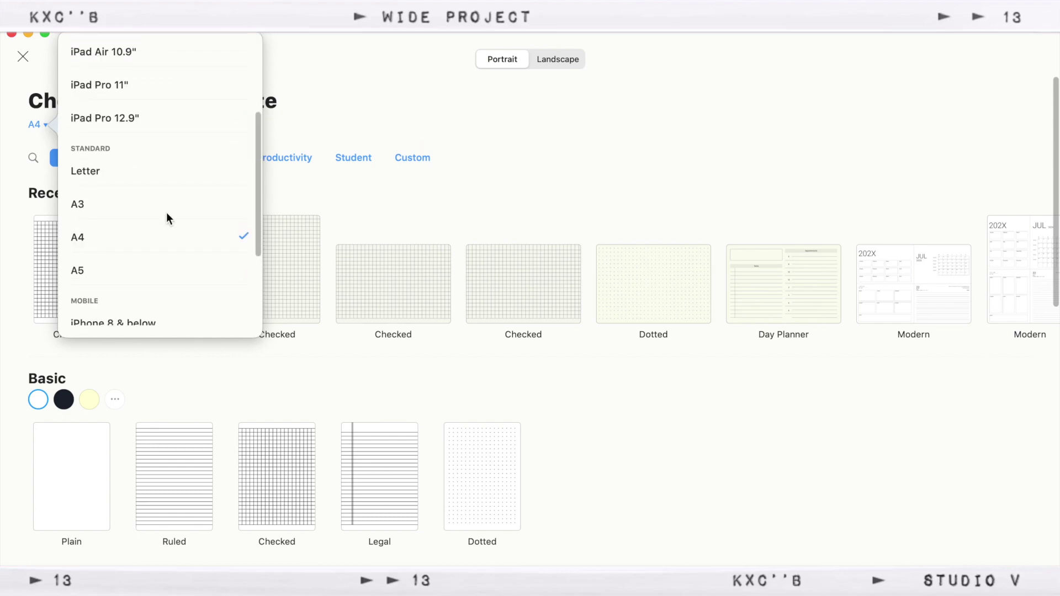
{"action": "left_click", "coordinate": [85, 240]}
{"action": "left_click", "coordinate": [286, 492]}
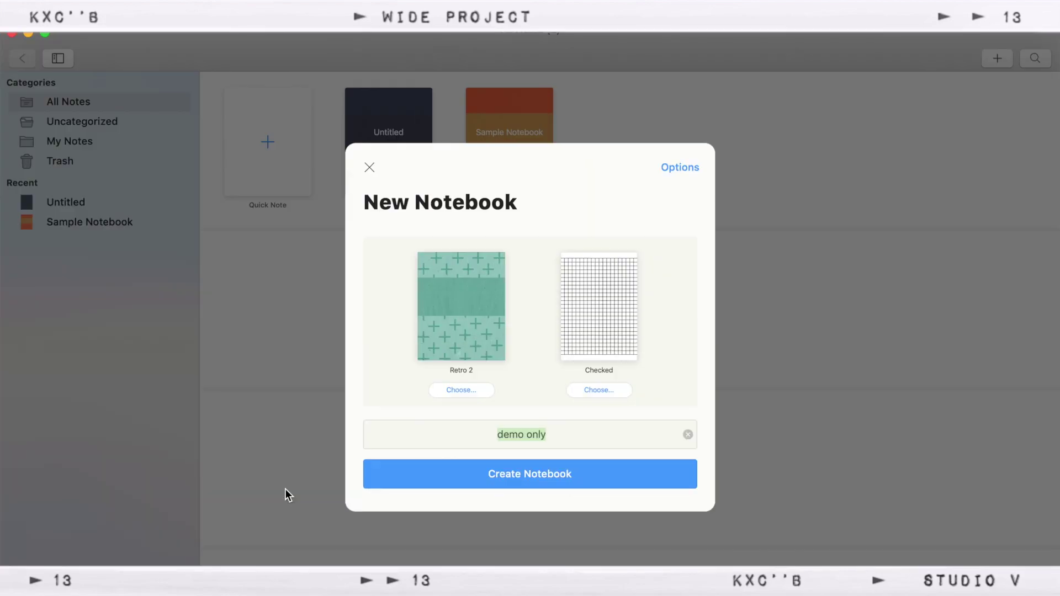
- Check the notebook options for auto-backup and password, and create the "demo only" notebook
{"action": "left_click", "coordinate": [679, 168]}
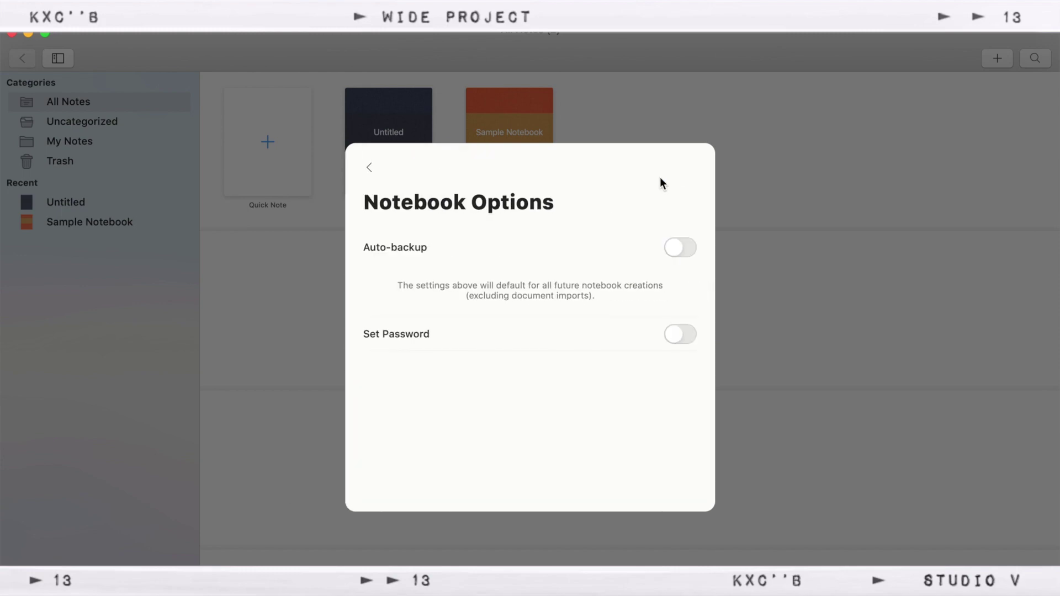
{"action": "left_click", "coordinate": [369, 168]}
{"action": "left_click", "coordinate": [526, 479]}
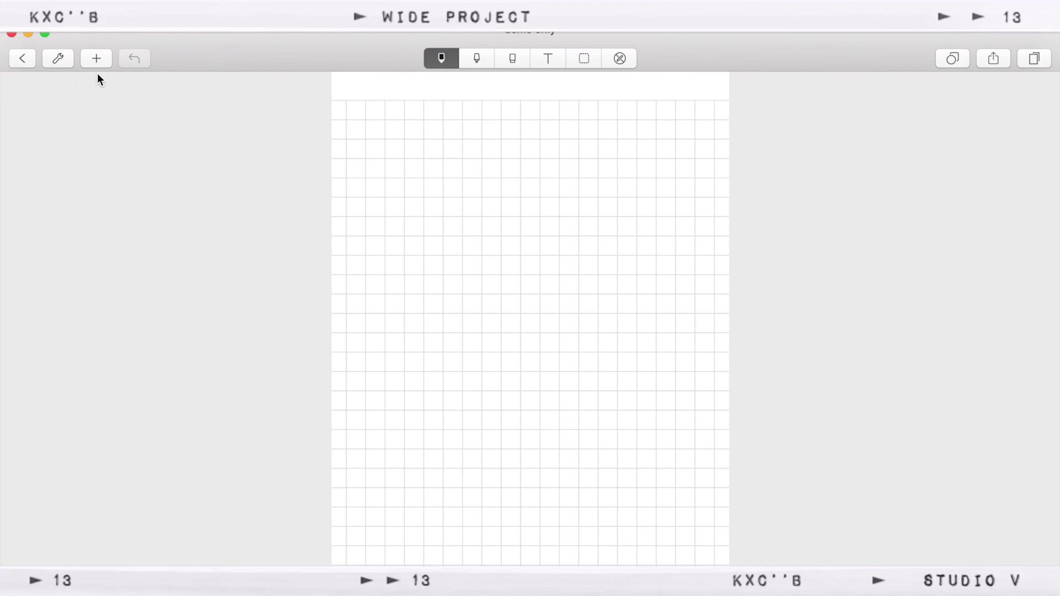
- View the Change Page Template selection and the Rotate Page choices for the open notebook without applying any
{"action": "left_click", "coordinate": [63, 66]}
{"action": "left_click", "coordinate": [130, 148]}
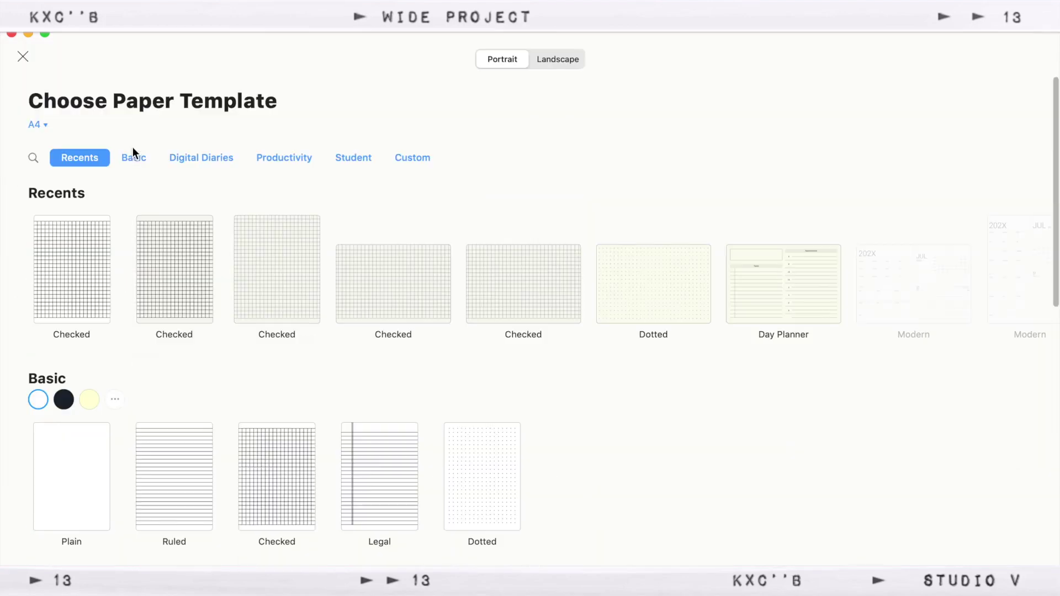
{"action": "left_click", "coordinate": [23, 56]}
{"action": "left_click", "coordinate": [58, 58]}
{"action": "left_click", "coordinate": [77, 179]}
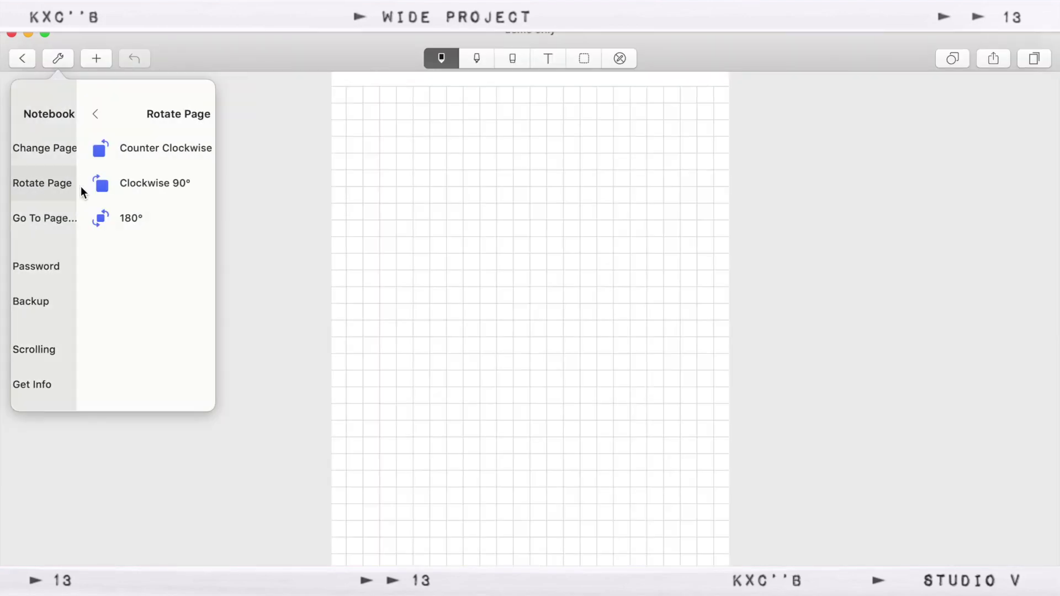
{"action": "left_click", "coordinate": [102, 151]}
{"action": "left_click", "coordinate": [103, 151]}
{"action": "left_click", "coordinate": [102, 152]}
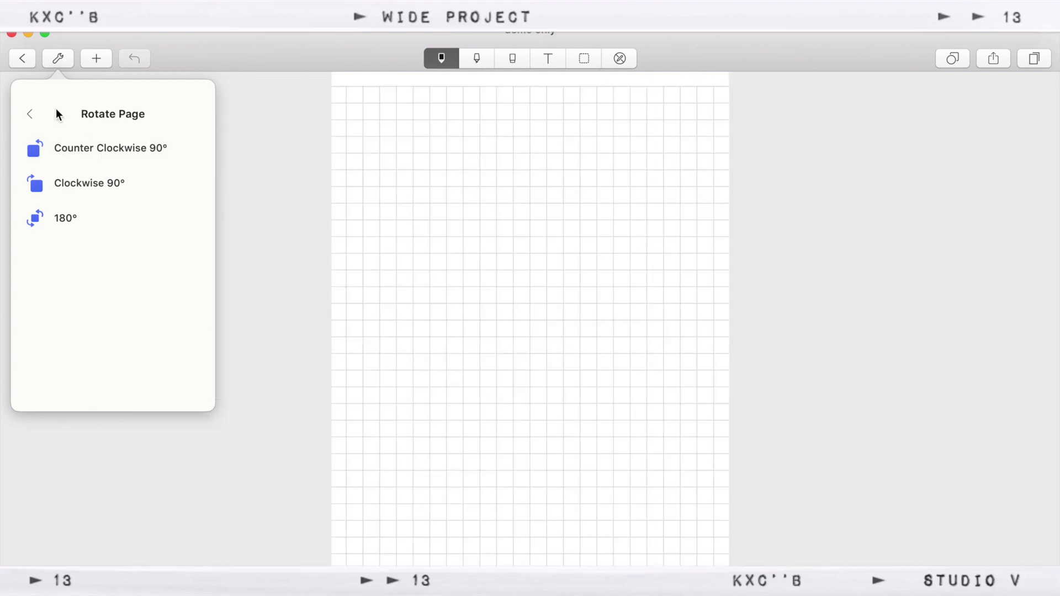
{"action": "left_click", "coordinate": [30, 114]}
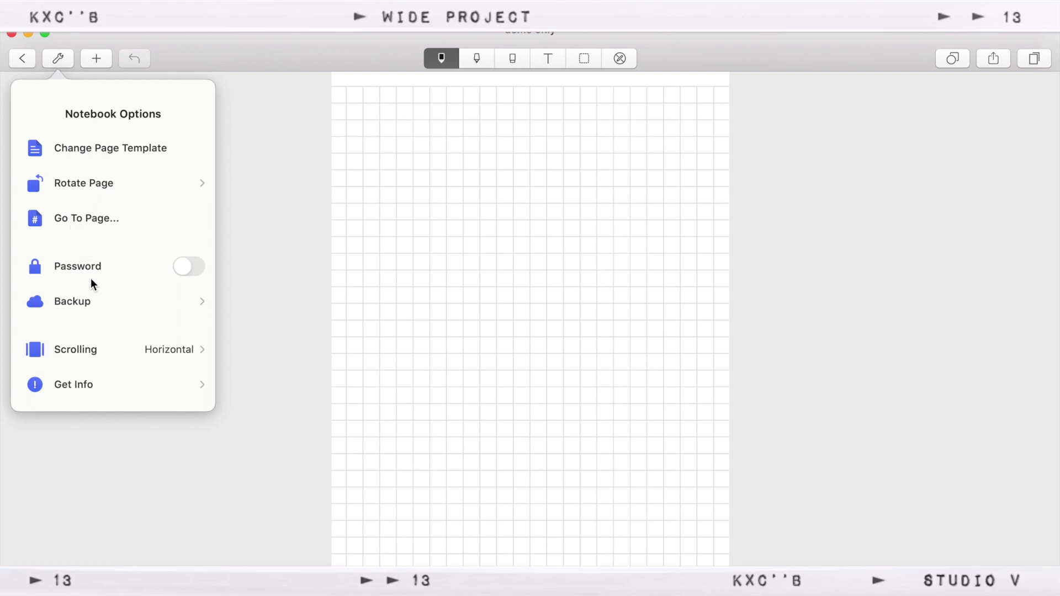
- View the notebook's Scrolling directions and its Info details, and close the notebook options
{"action": "left_click", "coordinate": [96, 355]}
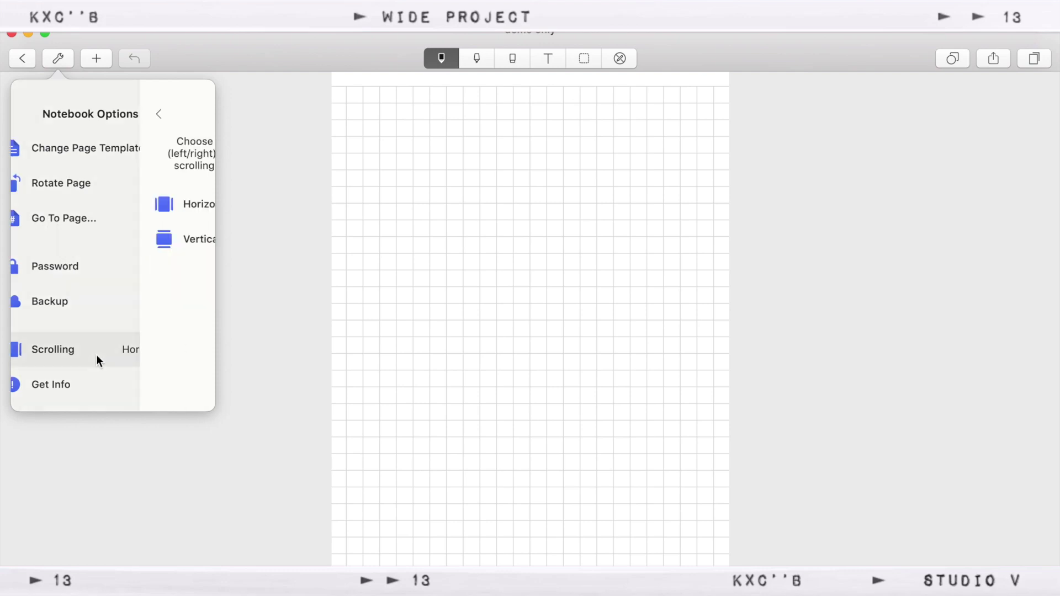
{"action": "left_click", "coordinate": [29, 114]}
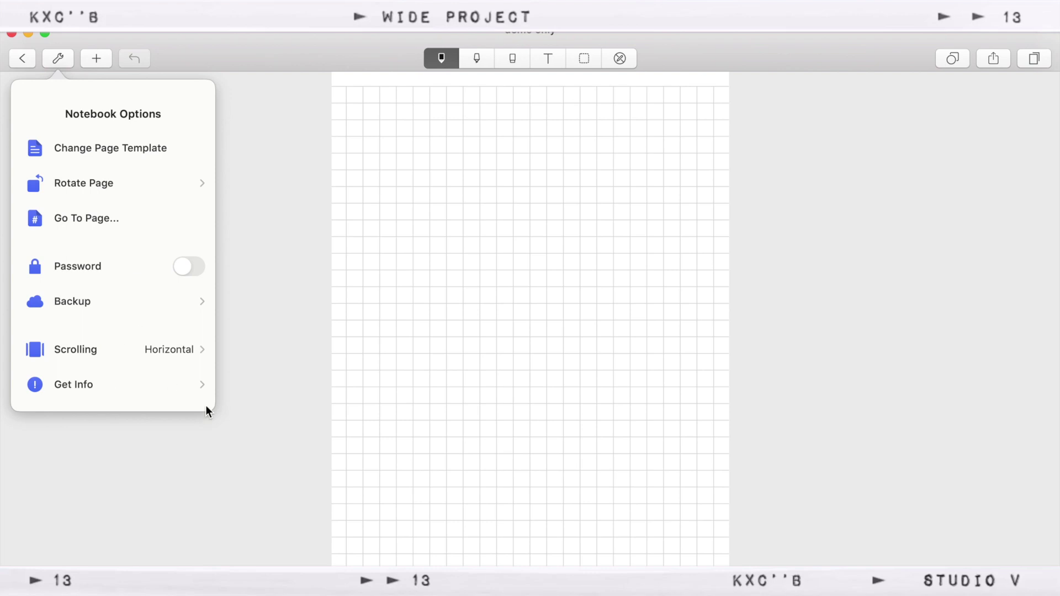
{"action": "left_click", "coordinate": [203, 386]}
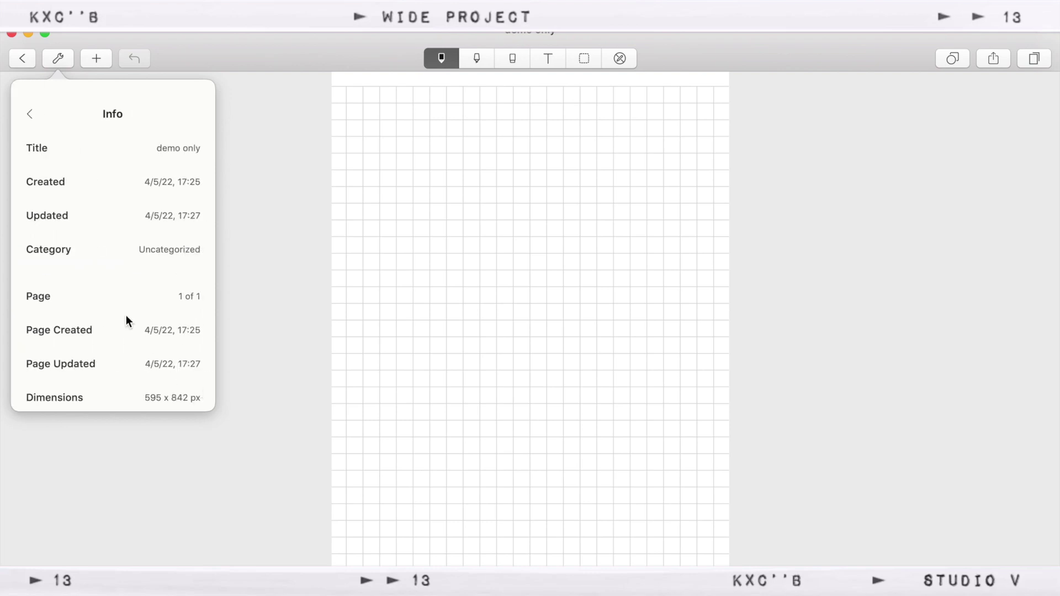
{"action": "left_click", "coordinate": [30, 114]}
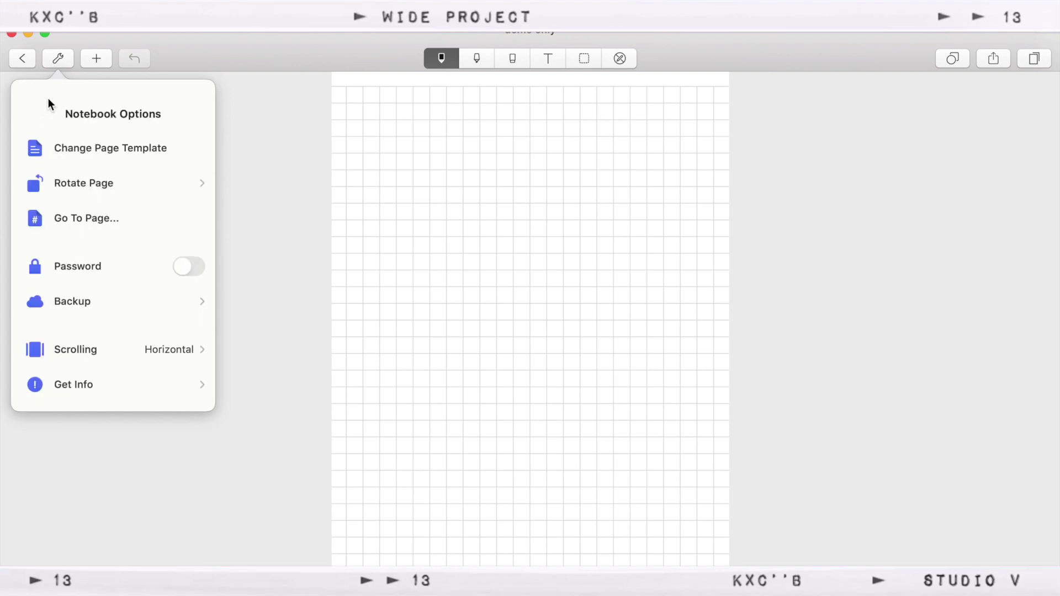
{"action": "left_click", "coordinate": [255, 105]}
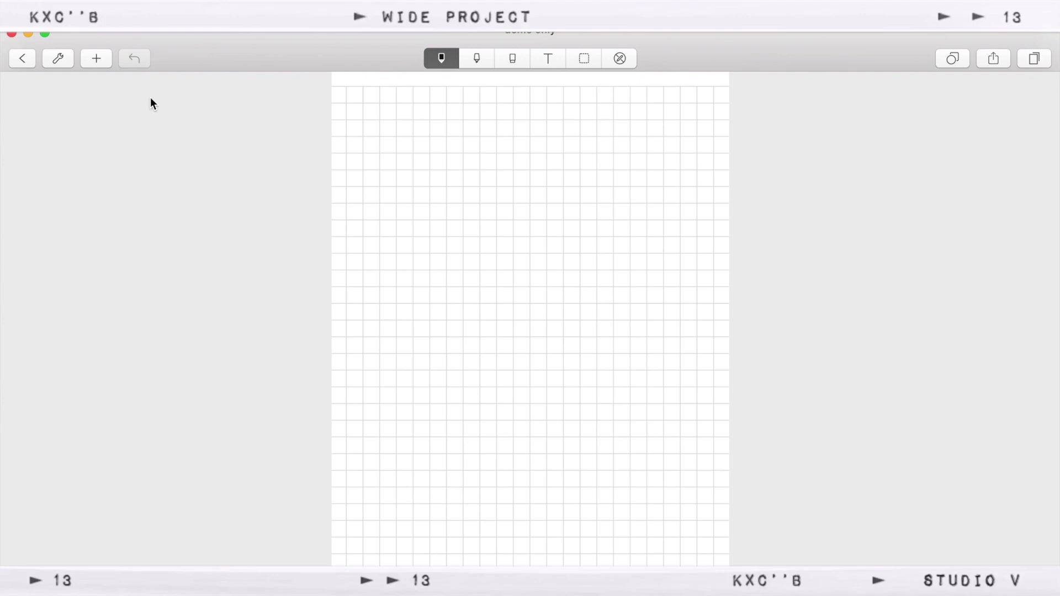
- Add a new page to the notebook using its current Checked template
{"action": "left_click", "coordinate": [104, 60]}
{"action": "left_click", "coordinate": [52, 108]}
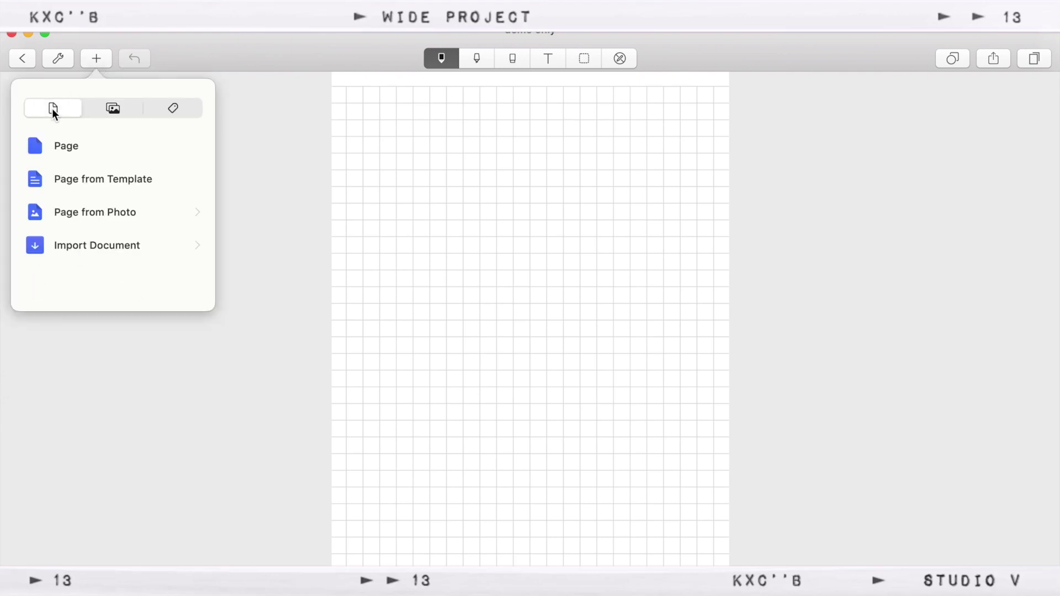
{"action": "left_click", "coordinate": [67, 145]}
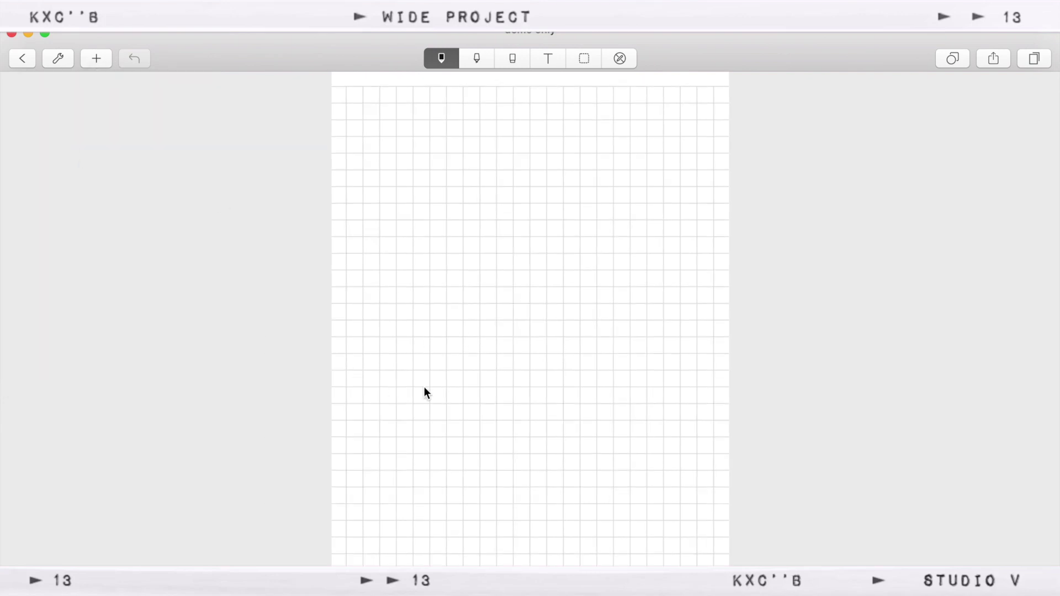
- Add a page from the Basic Dotted template and return to the preceding checked page
{"action": "left_click", "coordinate": [95, 62]}
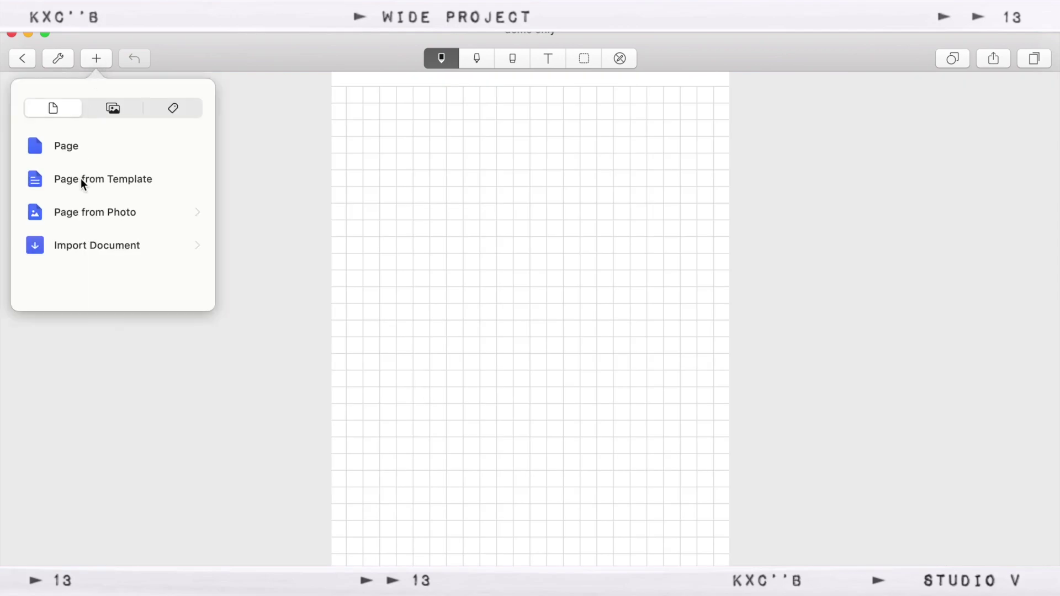
{"action": "left_click", "coordinate": [81, 178]}
{"action": "left_click", "coordinate": [482, 482]}
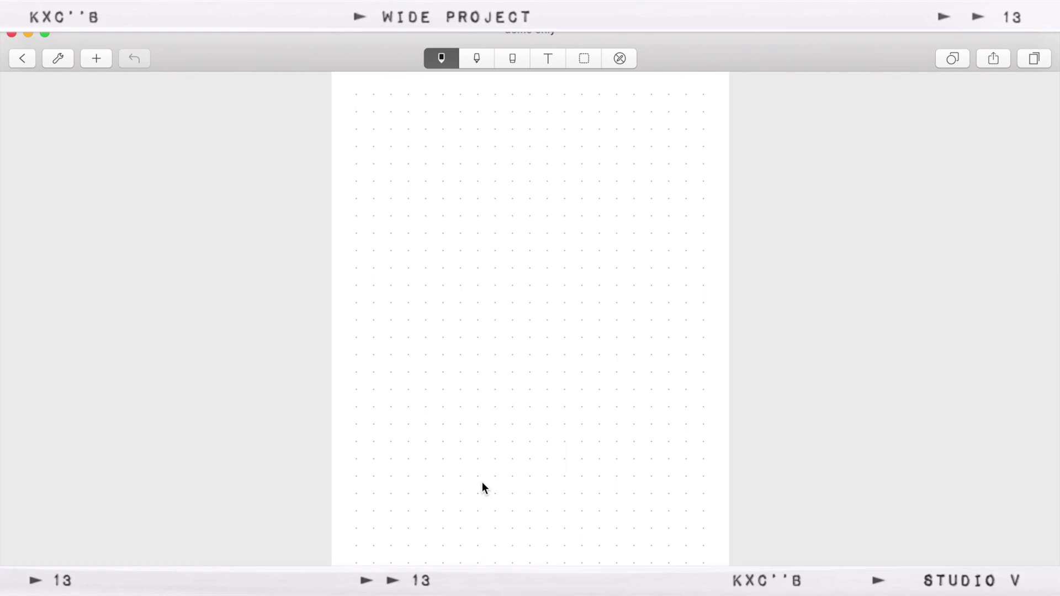
{"action": "scroll", "coordinate": [482, 482], "scroll_direction": "left", "scroll_amount": 3}
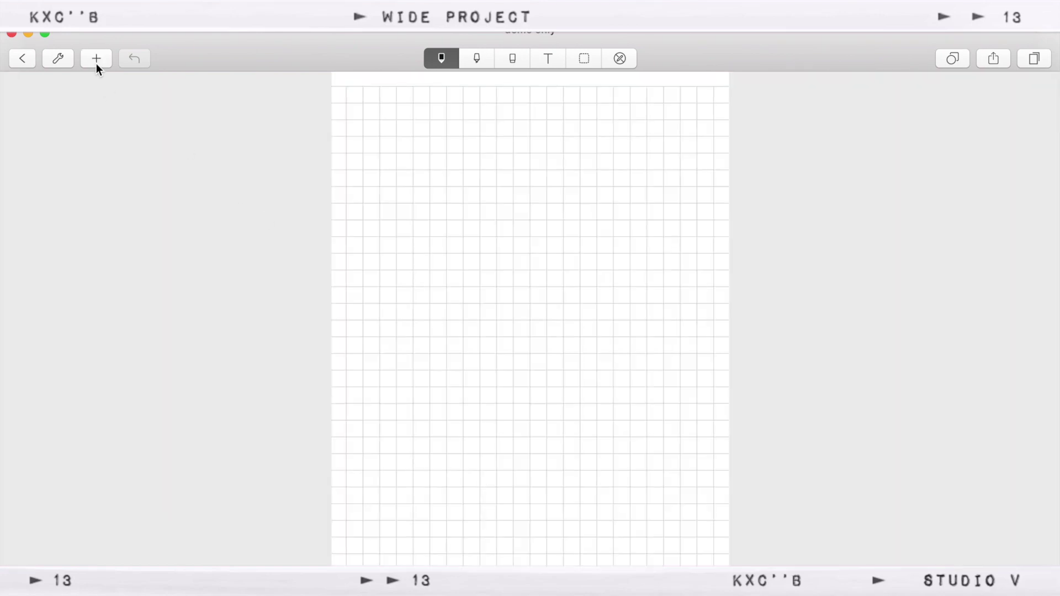
- View the Page from Photo albums and the Import Document file chooser, and cancel without importing anything
{"action": "left_click", "coordinate": [96, 63]}
{"action": "left_click", "coordinate": [121, 212]}
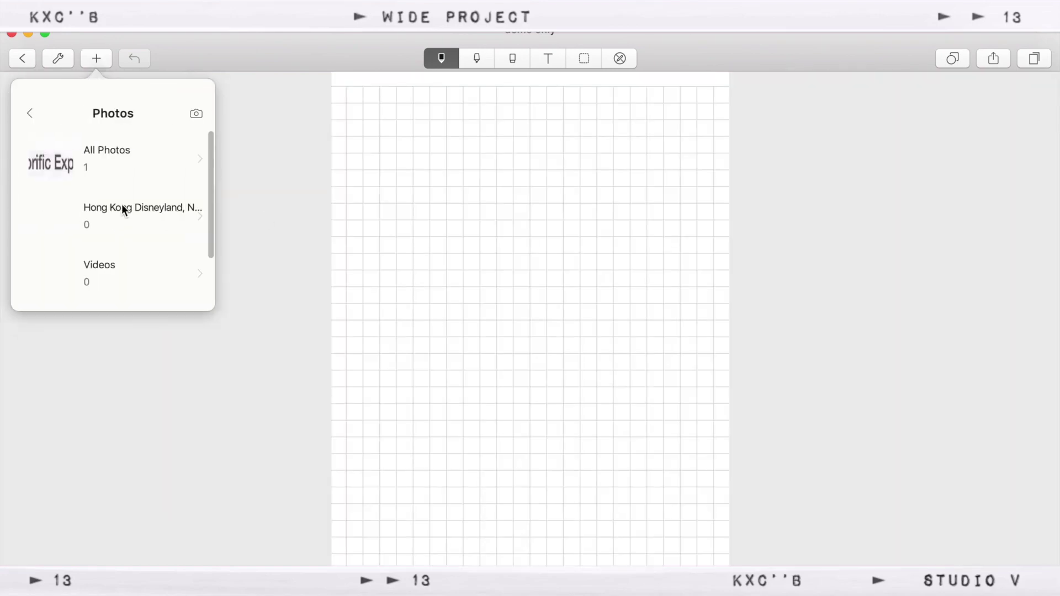
{"action": "left_click", "coordinate": [31, 112]}
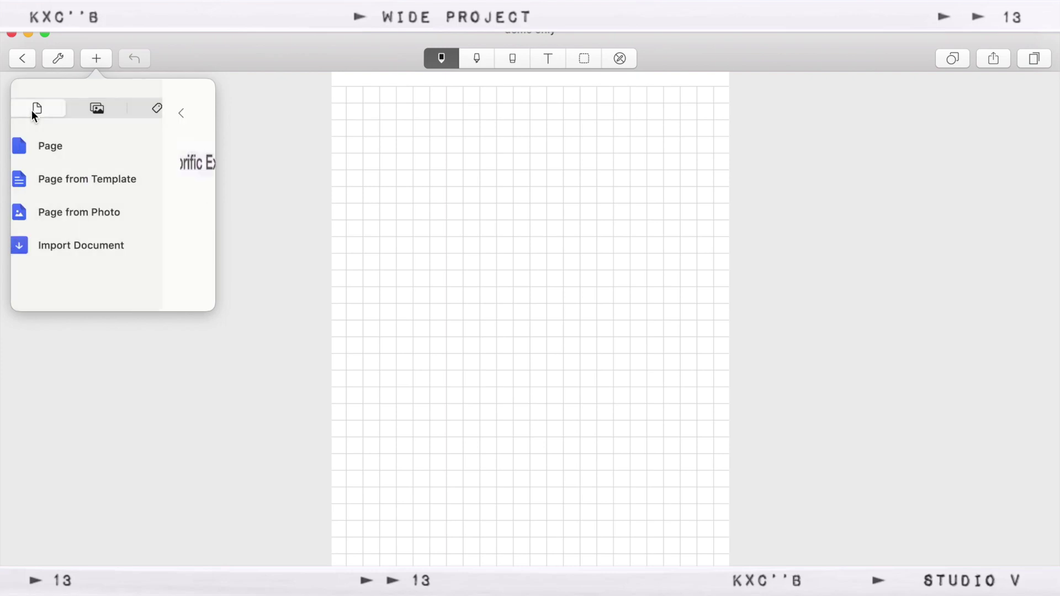
{"action": "left_click", "coordinate": [74, 251]}
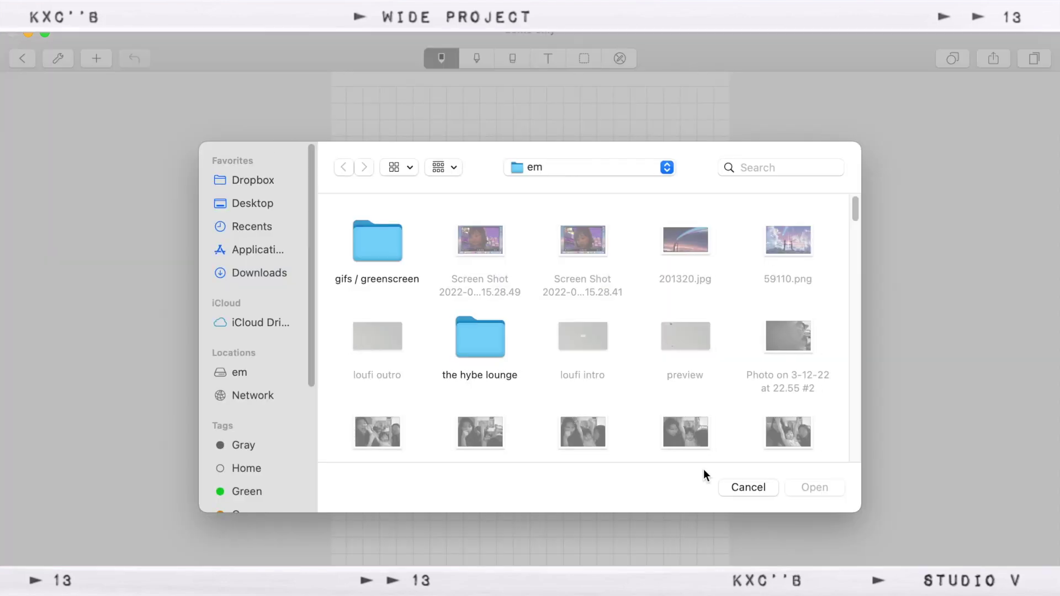
{"action": "left_click", "coordinate": [749, 487]}
- View the media insertion options, including the Photo Library albums and the Smileys & People emojis, without inserting anything
{"action": "left_click", "coordinate": [97, 61]}
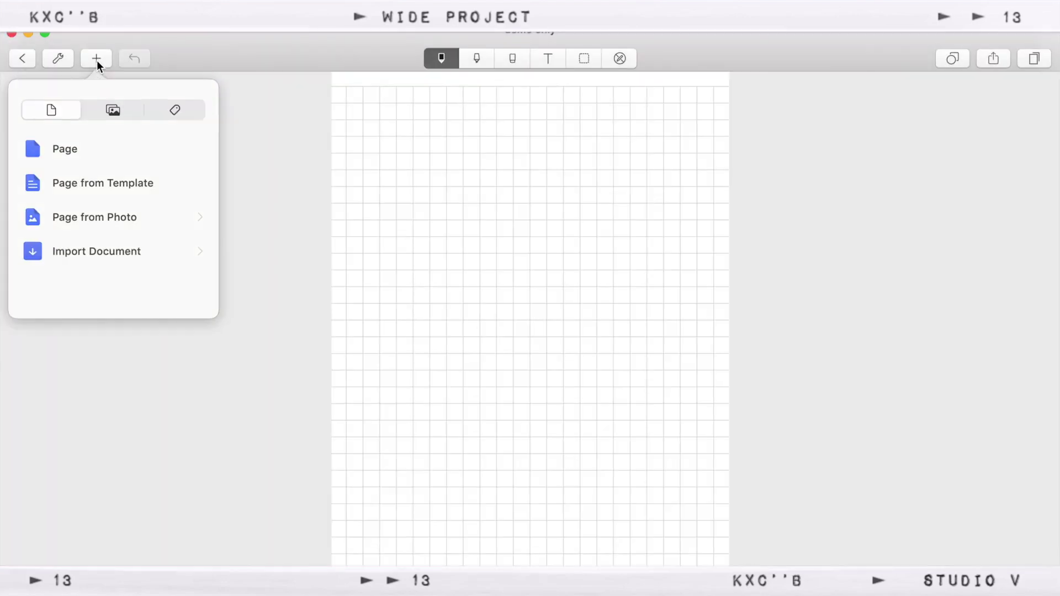
{"action": "left_click", "coordinate": [109, 111]}
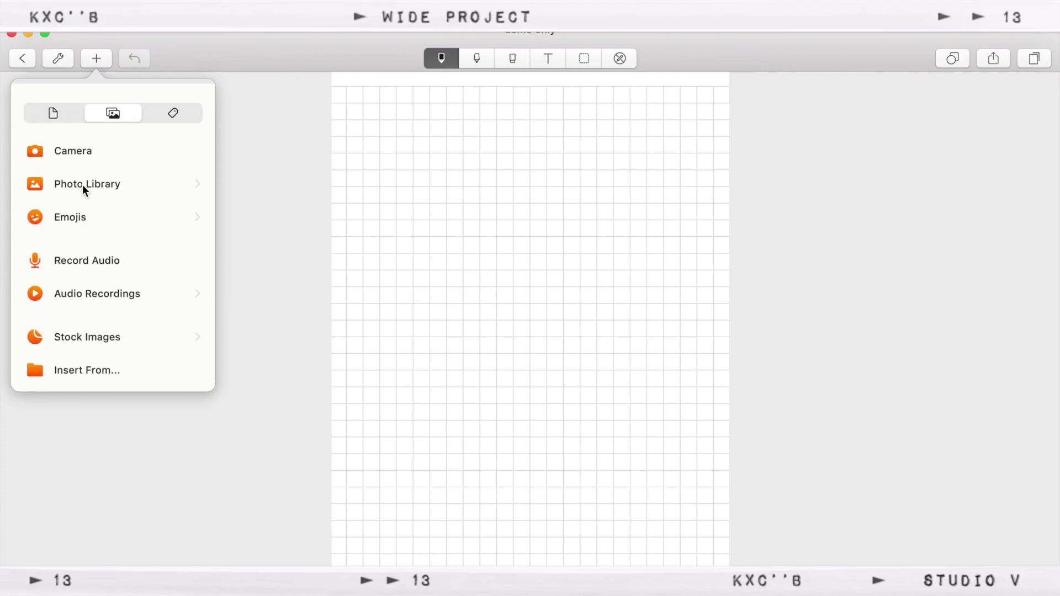
{"action": "left_click", "coordinate": [191, 189]}
{"action": "left_click", "coordinate": [35, 117]}
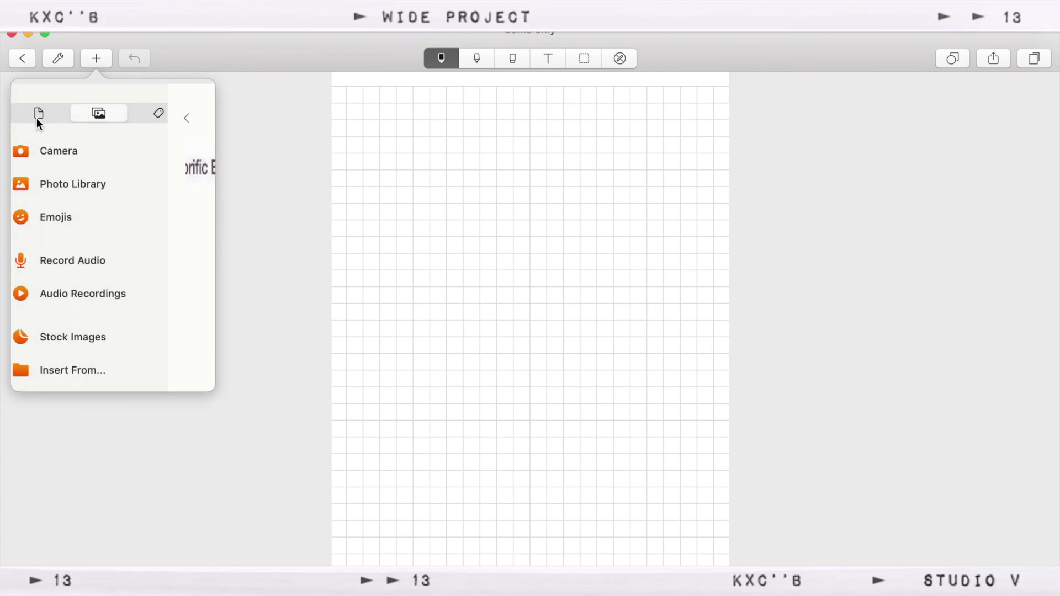
{"action": "left_click", "coordinate": [76, 221]}
{"action": "scroll", "coordinate": [91, 257], "scroll_direction": "down", "scroll_amount": 10}
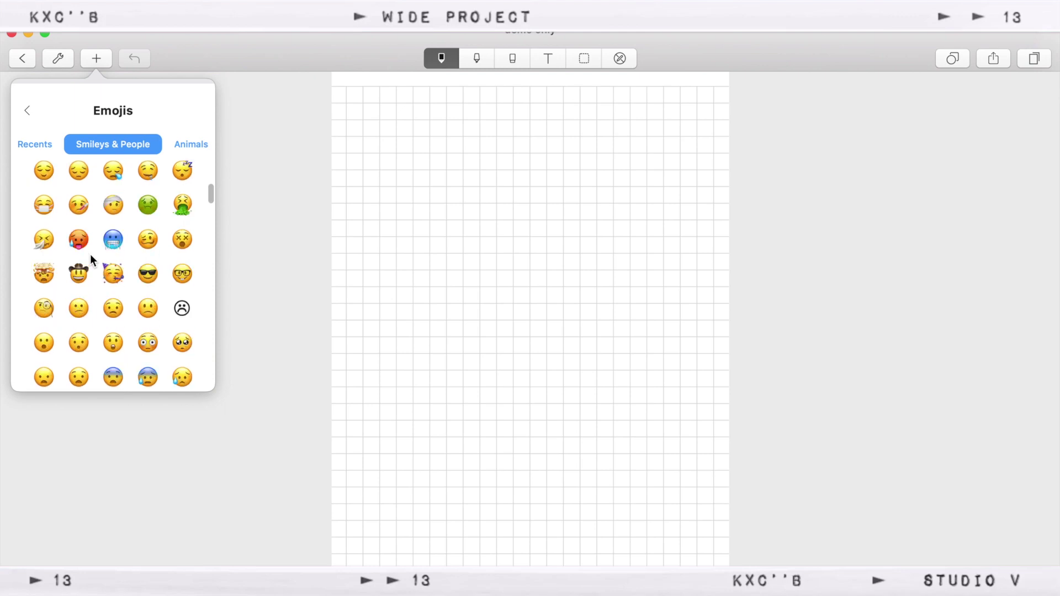
{"action": "left_click", "coordinate": [29, 111]}
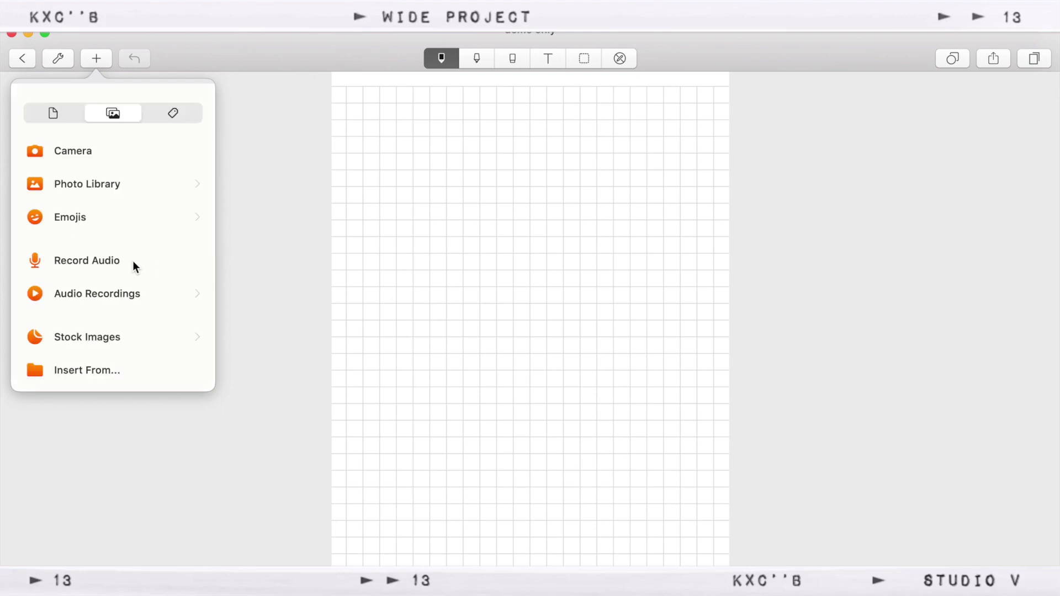
- Record an audio clip on the checked page and view the notebook's Audio Recordings list
{"action": "left_click", "coordinate": [111, 261]}
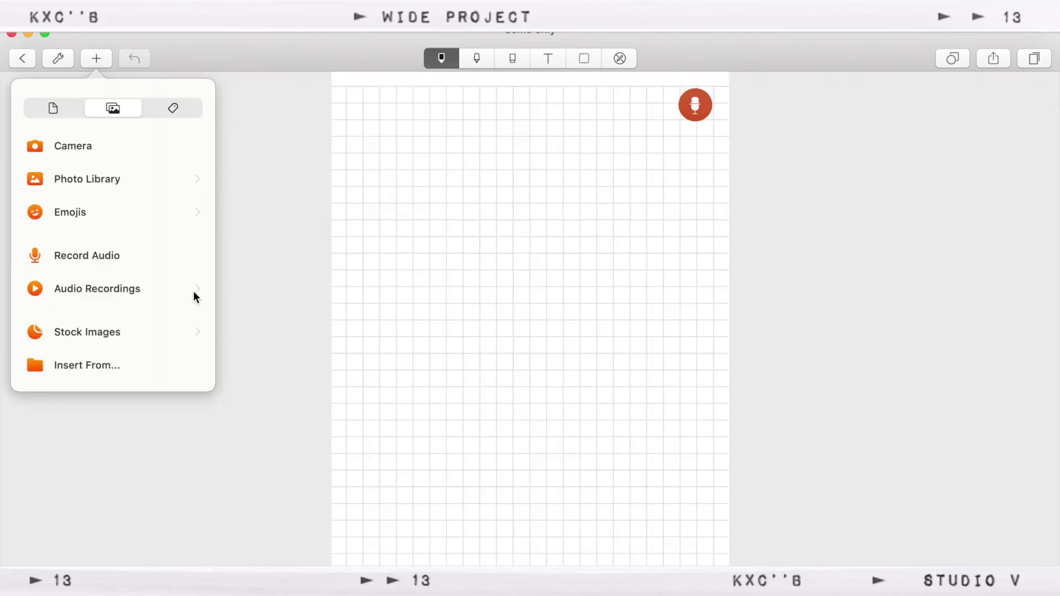
{"action": "left_click", "coordinate": [194, 289]}
{"action": "left_click", "coordinate": [31, 113]}
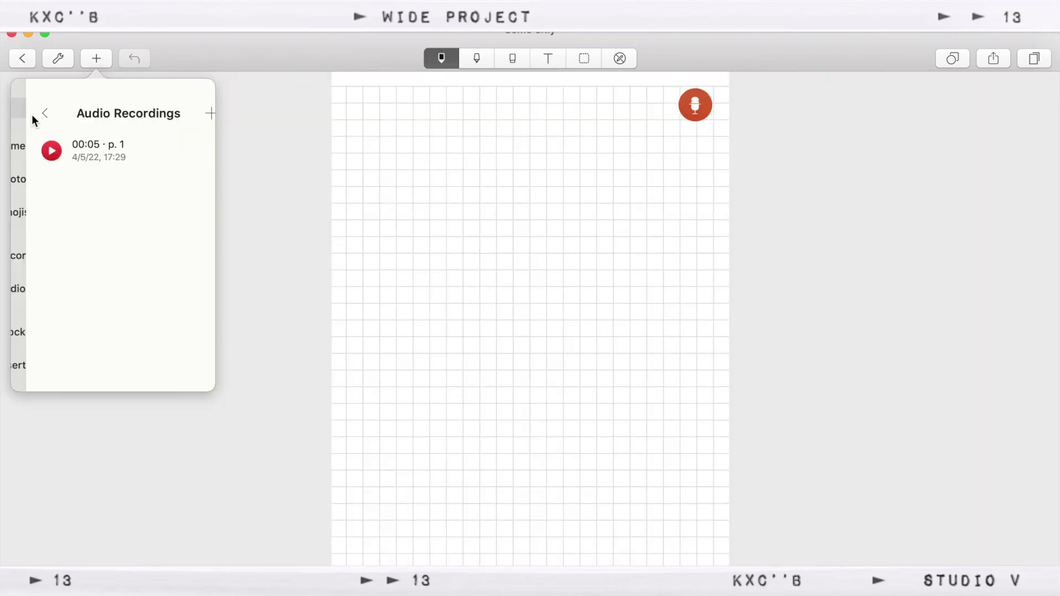
- Browse the Pixabay photos and the Unsplash featured images among the stock images
{"action": "left_click", "coordinate": [194, 332]}
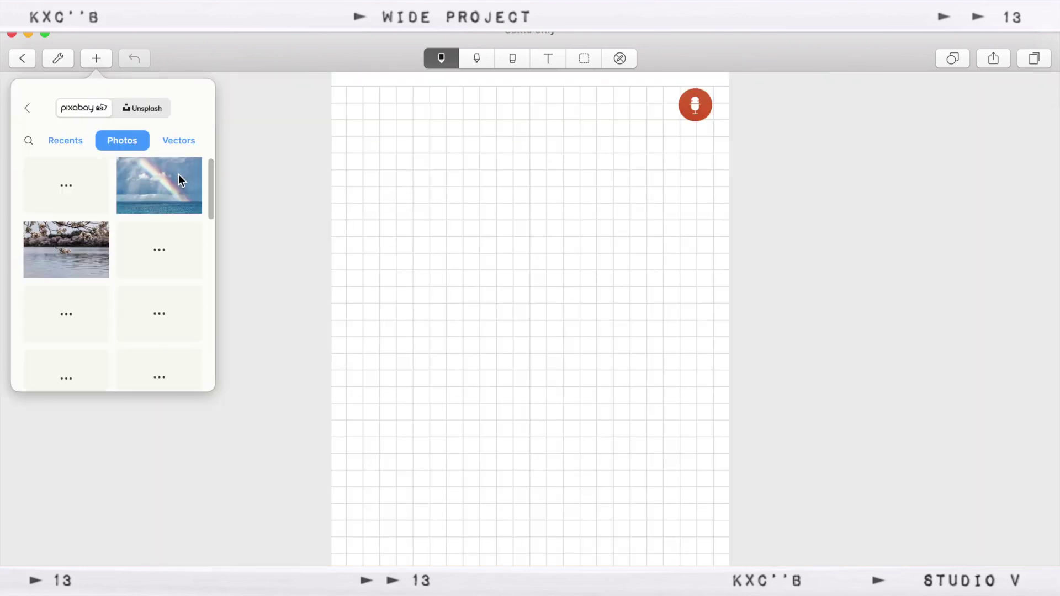
{"action": "scroll", "coordinate": [150, 266], "scroll_direction": "down", "scroll_amount": 5}
{"action": "scroll", "coordinate": [152, 264], "scroll_direction": "down", "scroll_amount": 3}
{"action": "left_click", "coordinate": [142, 108]}
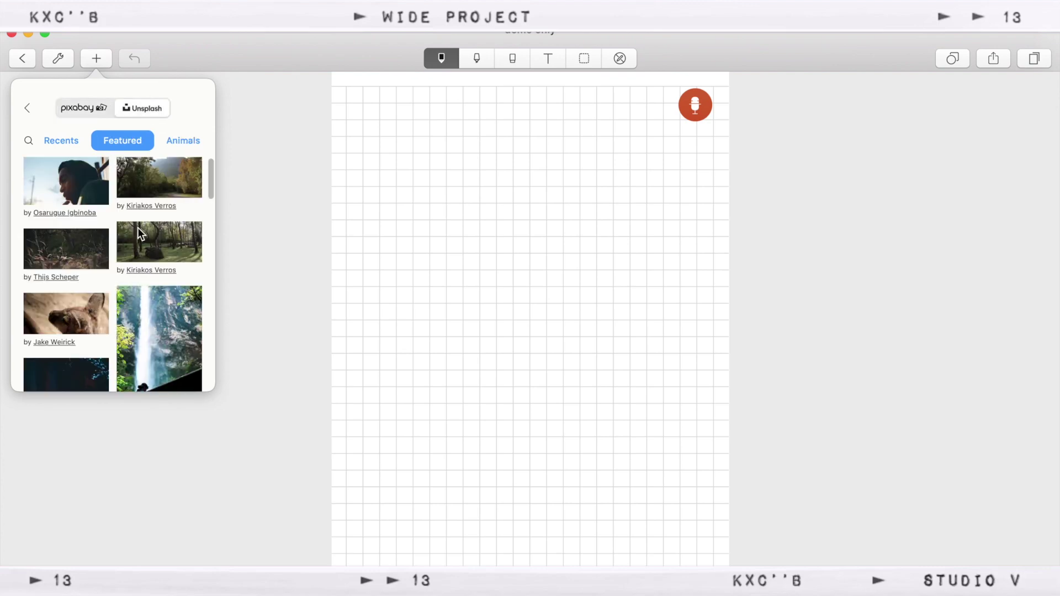
{"action": "scroll", "coordinate": [137, 228], "scroll_direction": "down", "scroll_amount": 3}
{"action": "left_click", "coordinate": [28, 108]}
- View the Insert From file chooser and cancel it without inserting a file
{"action": "left_click", "coordinate": [84, 366]}
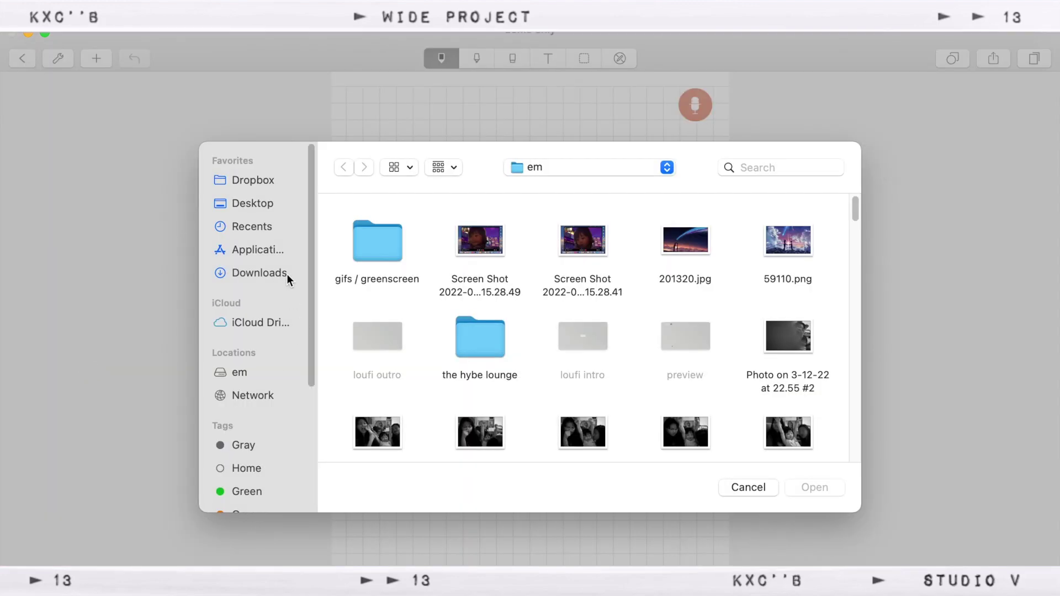
{"action": "scroll", "coordinate": [607, 387], "scroll_direction": "down", "scroll_amount": 5}
{"action": "left_click", "coordinate": [765, 490]}
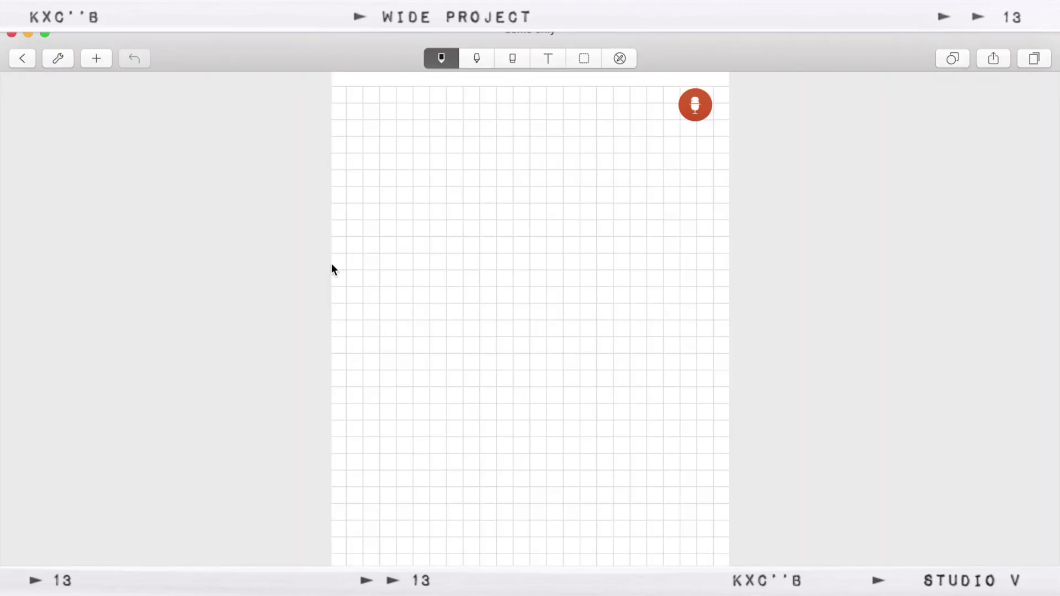
- Turn on shape recognition and draw a circle, triangle, ellipse, crossed triangle, star and square on the checked page
{"action": "left_click", "coordinate": [958, 63]}
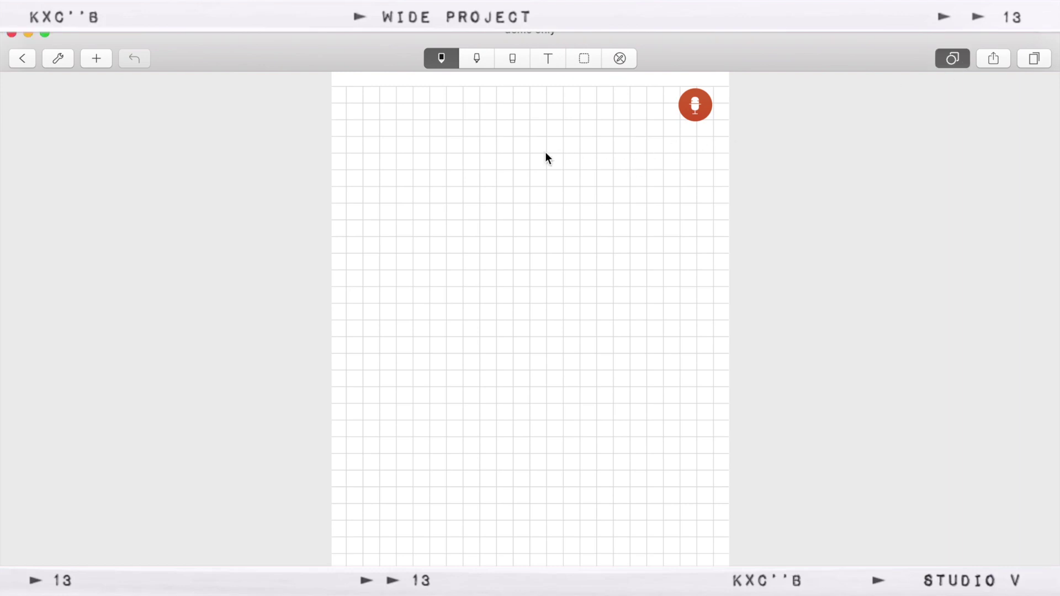
{"action": "left_click_drag", "start_coordinate": [393, 147], "coordinate": [395, 148]}
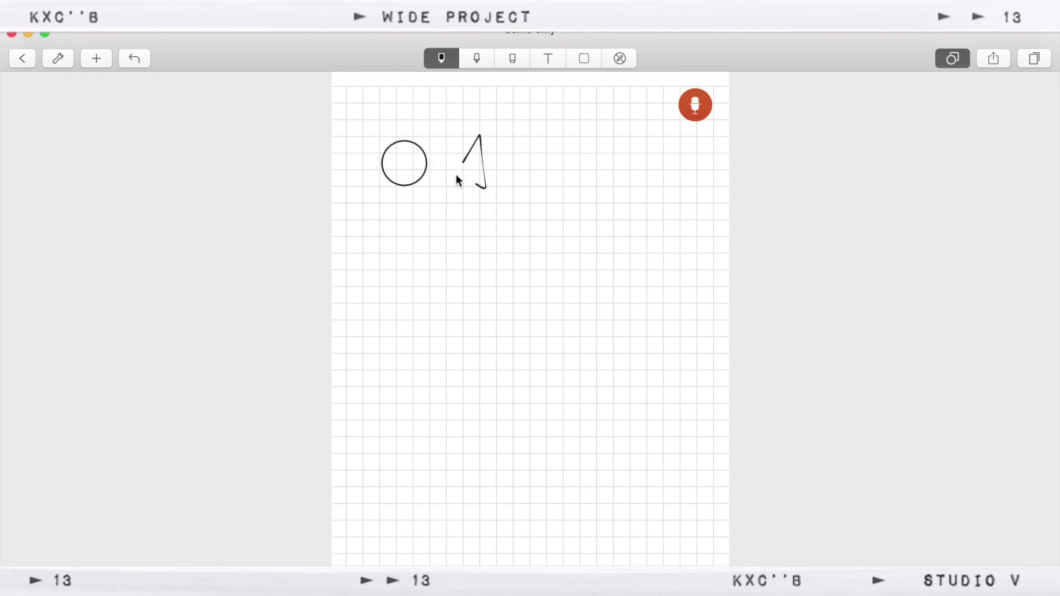
{"action": "left_click_drag", "start_coordinate": [456, 176], "coordinate": [478, 138]}
{"action": "key", "text": "super+z"}
{"action": "left_click_drag", "start_coordinate": [475, 179], "coordinate": [467, 184]}
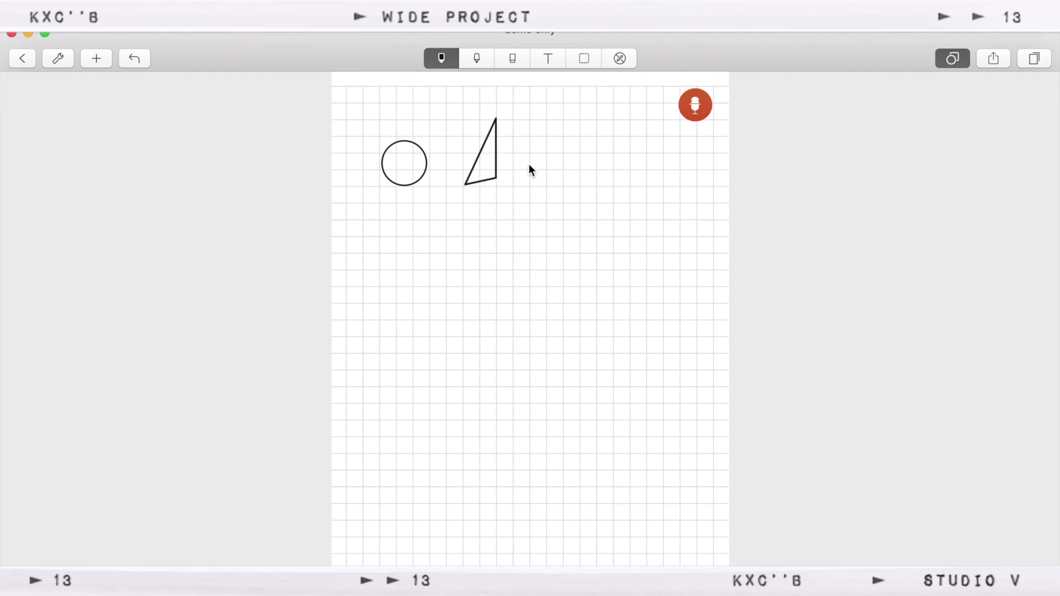
{"action": "mouse_move", "coordinate": [612, 149]}
{"action": "left_mouse_down"}
{"action": "mouse_move", "coordinate": [625, 182]}
{"action": "mouse_move", "coordinate": [636, 145]}
{"action": "left_mouse_up"}
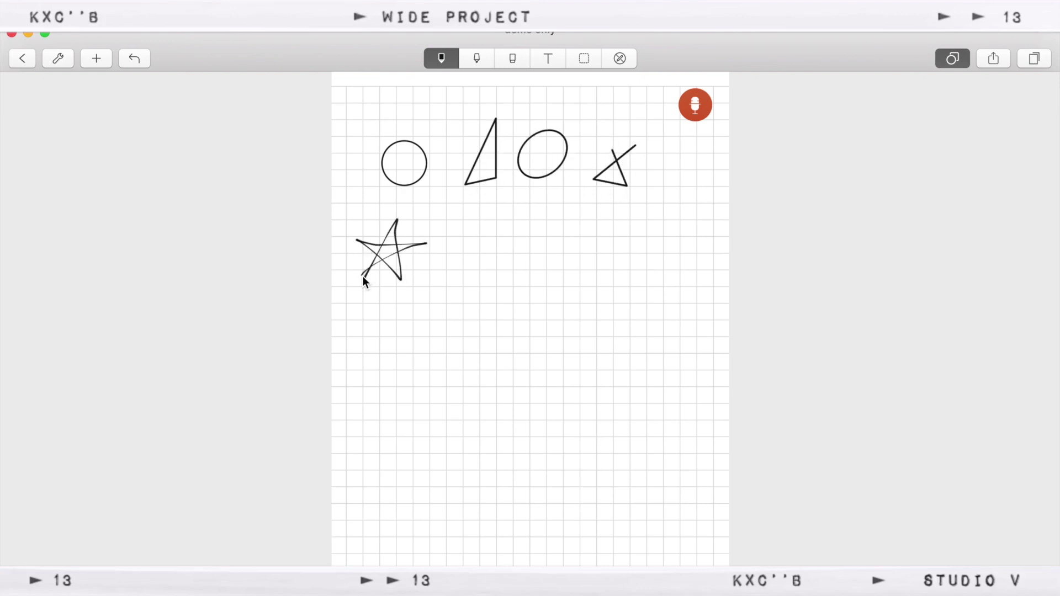
{"action": "left_click_drag", "start_coordinate": [363, 276], "coordinate": [364, 274]}
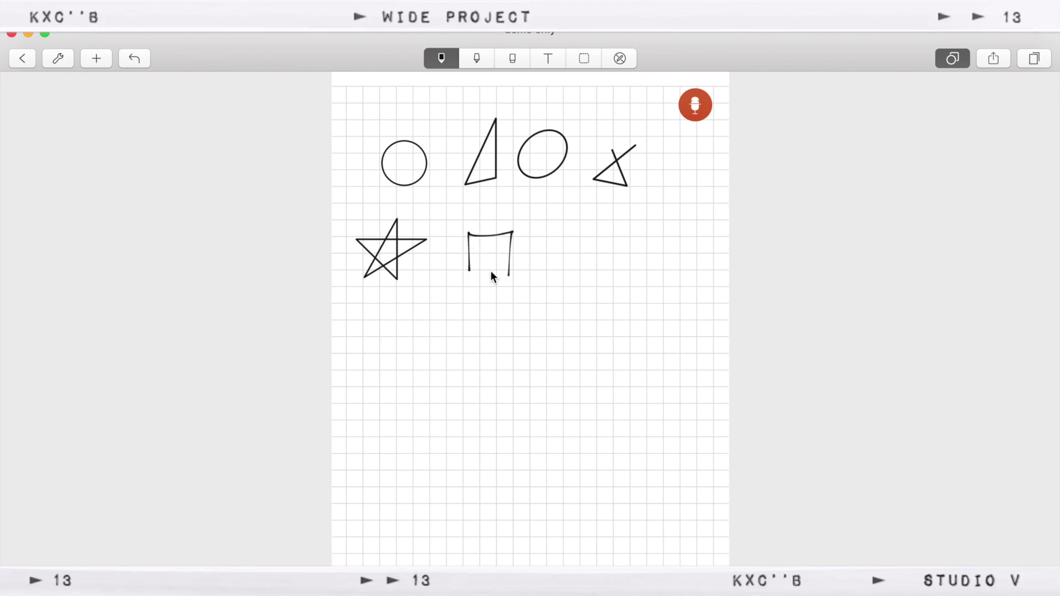
{"action": "left_click_drag", "start_coordinate": [492, 272], "coordinate": [470, 272]}
- View the sharing options, then examine the page overview's selection mode and its page filter options
{"action": "left_click", "coordinate": [993, 59]}
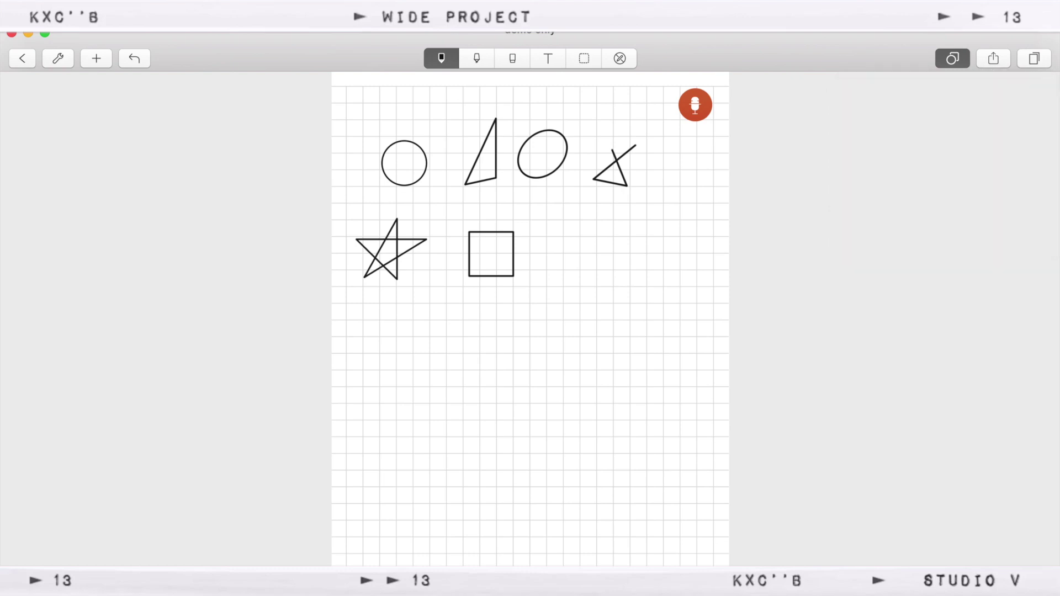
{"action": "left_click", "coordinate": [1026, 62]}
{"action": "left_click", "coordinate": [1046, 61]}
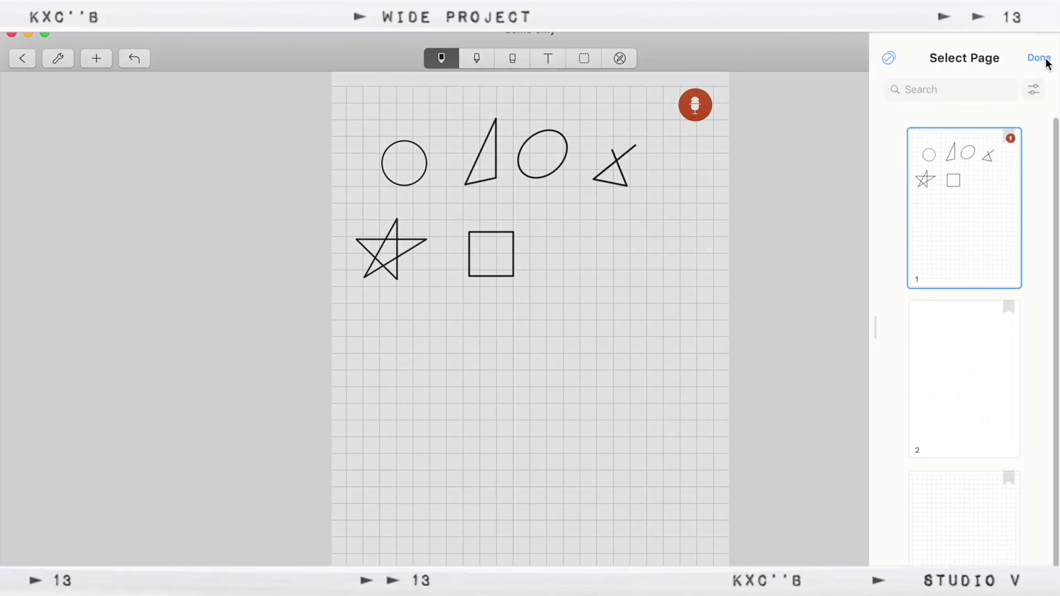
{"action": "left_click", "coordinate": [954, 359]}
{"action": "left_click", "coordinate": [1049, 62]}
{"action": "left_click", "coordinate": [1035, 92]}
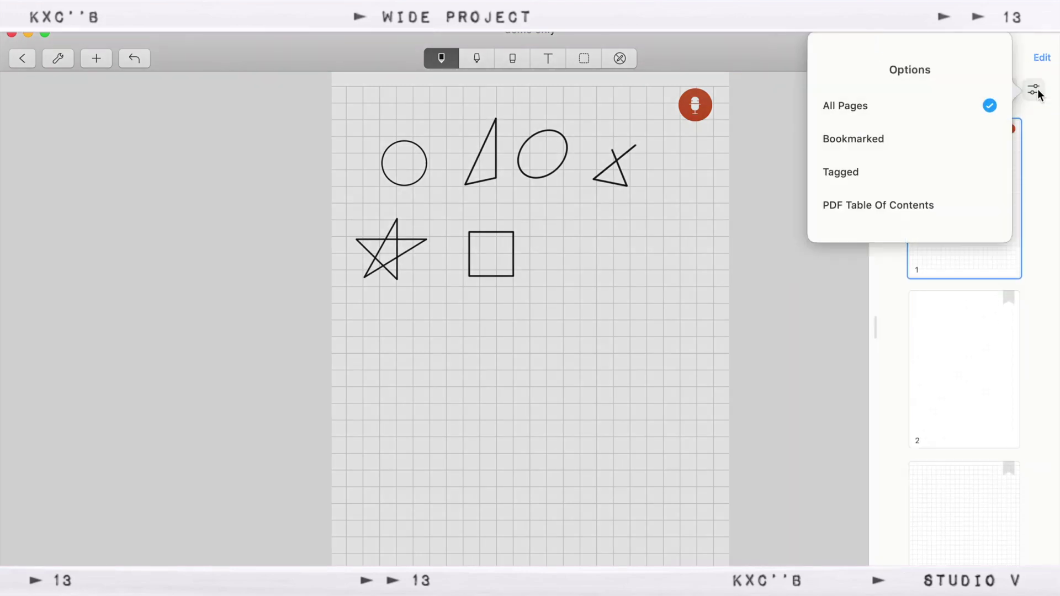
- Bookmark page 2 in the page overview and open the context menu of page 1
{"action": "left_click", "coordinate": [1010, 296]}
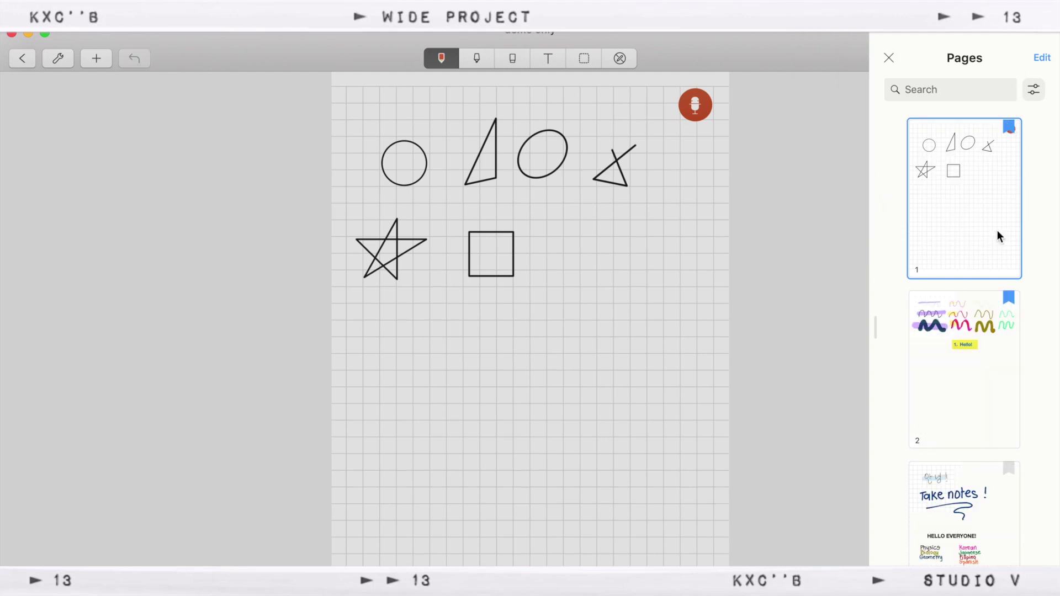
{"action": "right_click", "coordinate": [972, 236]}
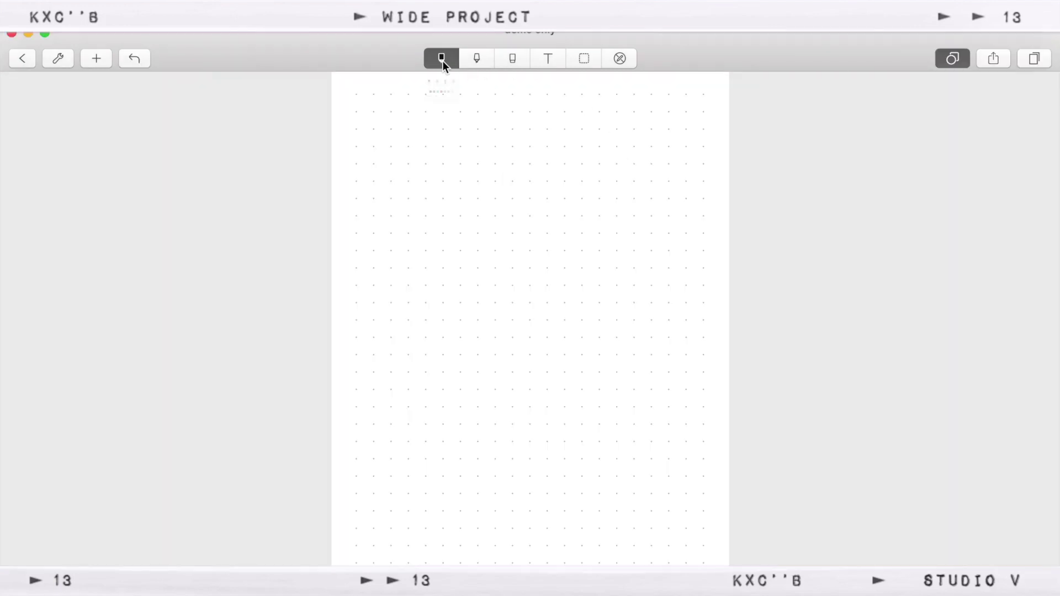
- Try out the four pen types, return to the first one and slightly reduce its stroke thickness
{"action": "left_click", "coordinate": [443, 60]}
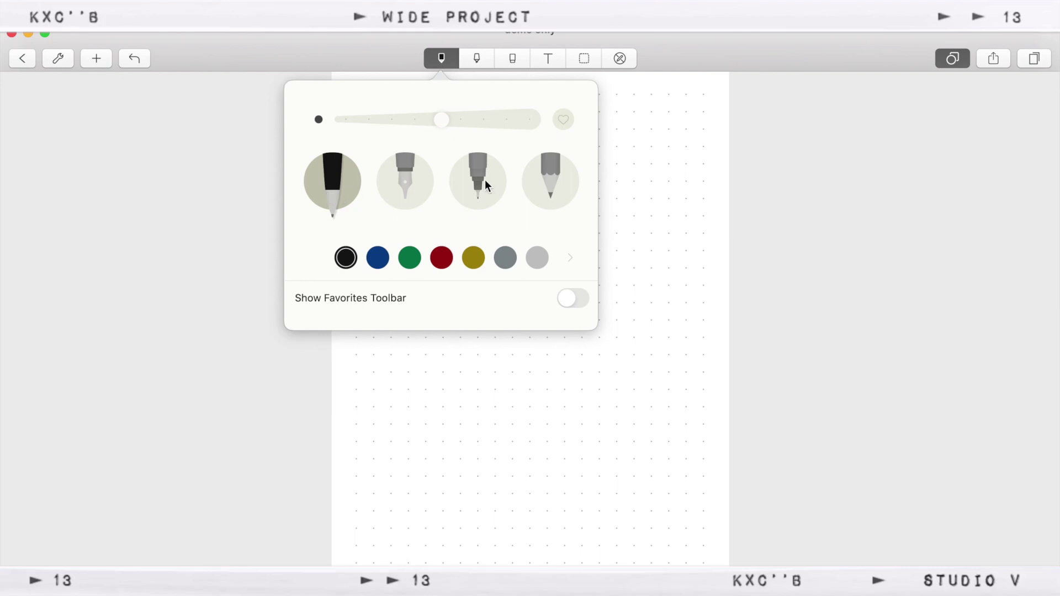
{"action": "mouse_move", "coordinate": [433, 128]}
{"action": "left_mouse_down"}
{"action": "mouse_move", "coordinate": [379, 122]}
{"action": "mouse_move", "coordinate": [471, 132]}
{"action": "mouse_move", "coordinate": [440, 128]}
{"action": "left_mouse_up"}
{"action": "left_click", "coordinate": [406, 176]}
{"action": "left_click", "coordinate": [472, 196]}
{"action": "left_click", "coordinate": [545, 200]}
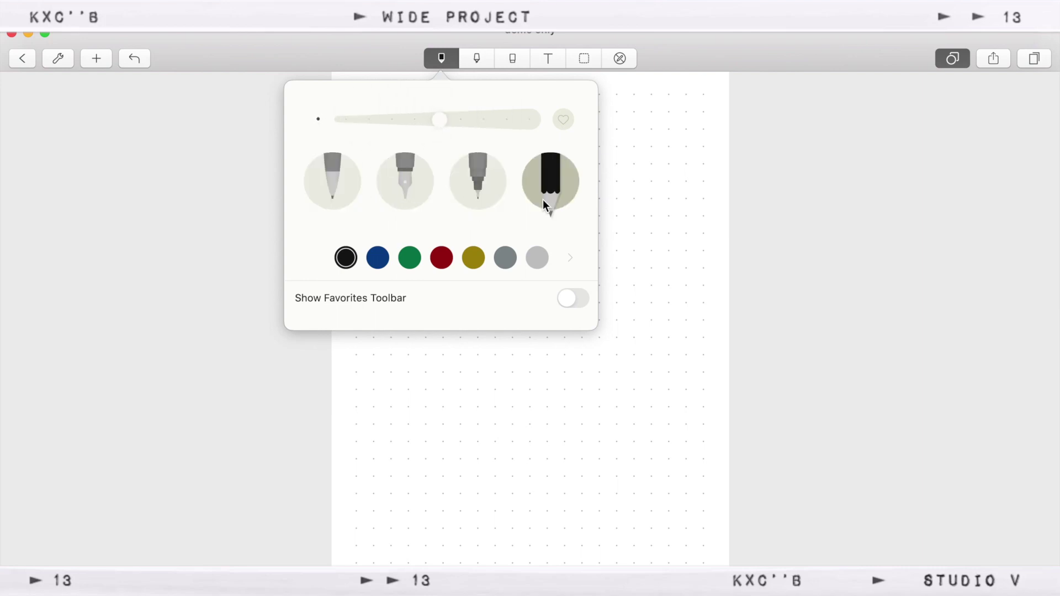
{"action": "left_click", "coordinate": [348, 195]}
{"action": "left_click_drag", "start_coordinate": [440, 120], "coordinate": [426, 127]}
- Browse the pen colour palette and adjust a custom swatch to a pale mint green in the colour picker
{"action": "left_click", "coordinate": [569, 258]}
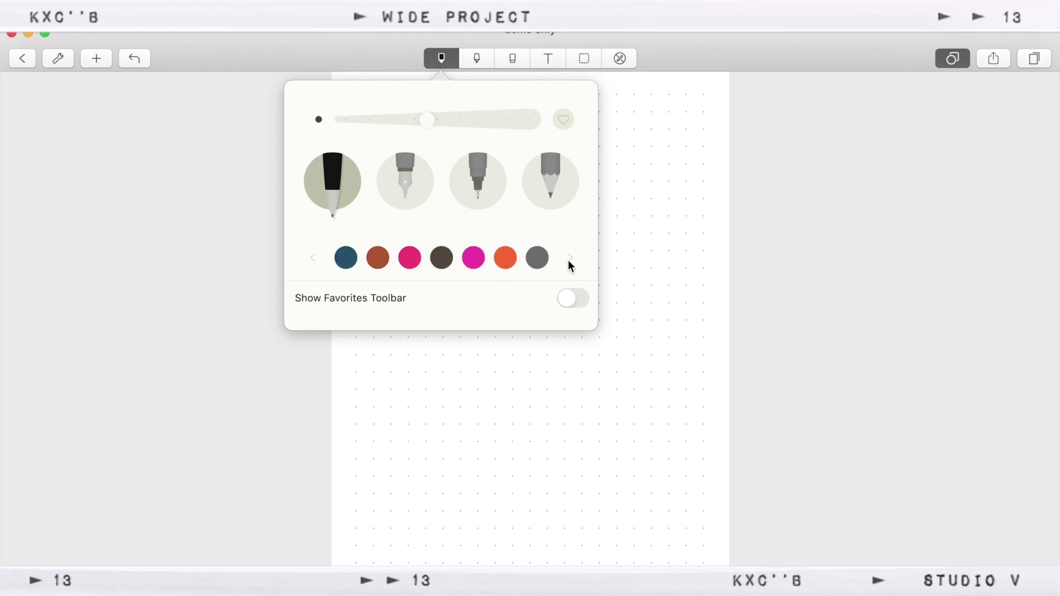
{"action": "left_click", "coordinate": [570, 258]}
{"action": "left_click", "coordinate": [381, 258]}
{"action": "left_click", "coordinate": [564, 298]}
{"action": "left_click", "coordinate": [334, 137]}
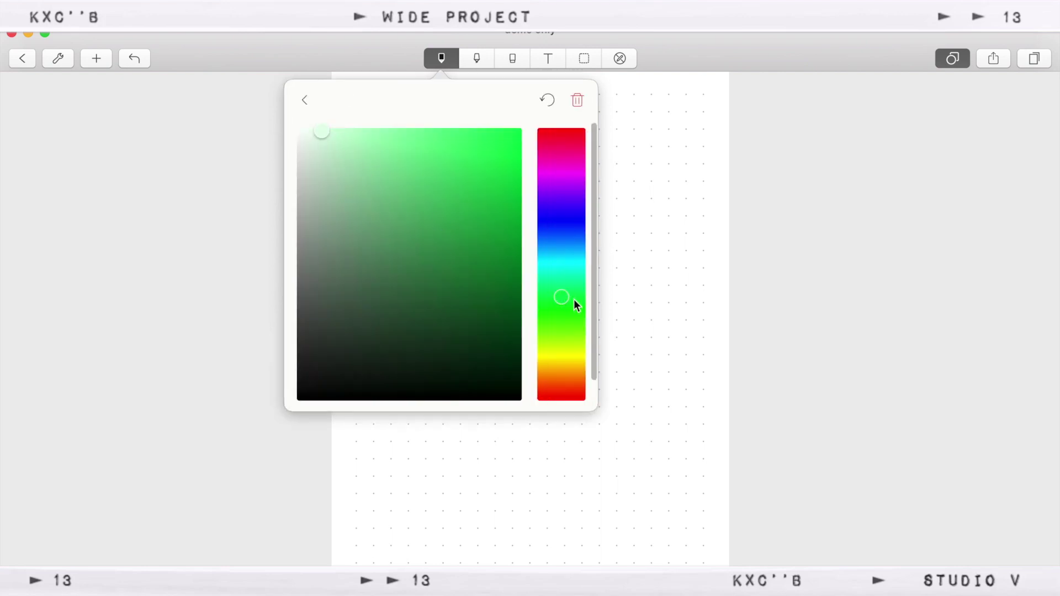
{"action": "left_click", "coordinate": [560, 279]}
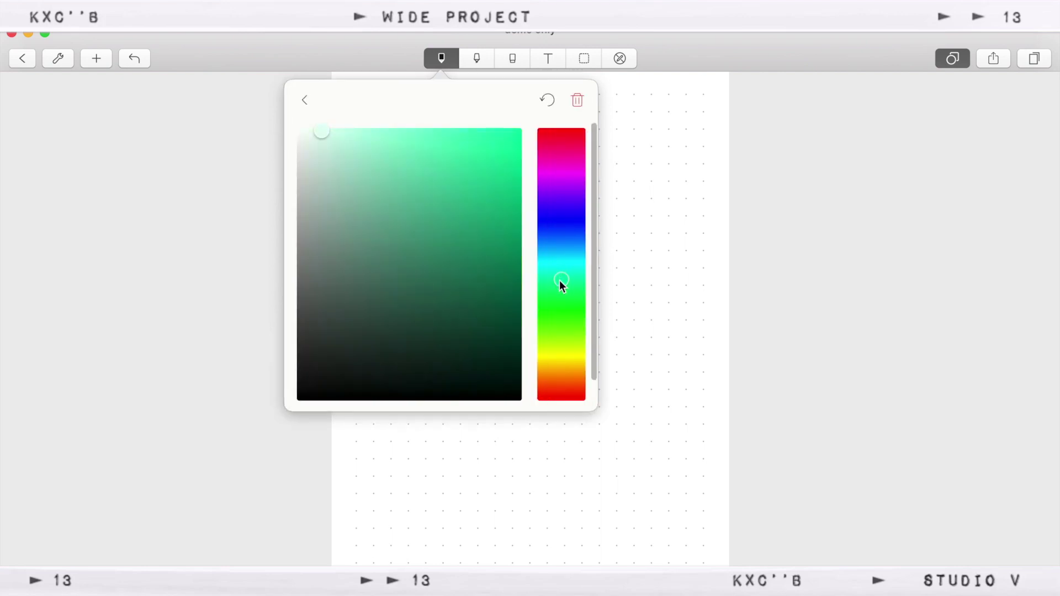
{"action": "left_click", "coordinate": [304, 99]}
- Set the pen colour to dark blue and draw a thin squiggle near the top of the dotted page
{"action": "left_click", "coordinate": [313, 256]}
{"action": "left_click", "coordinate": [347, 258]}
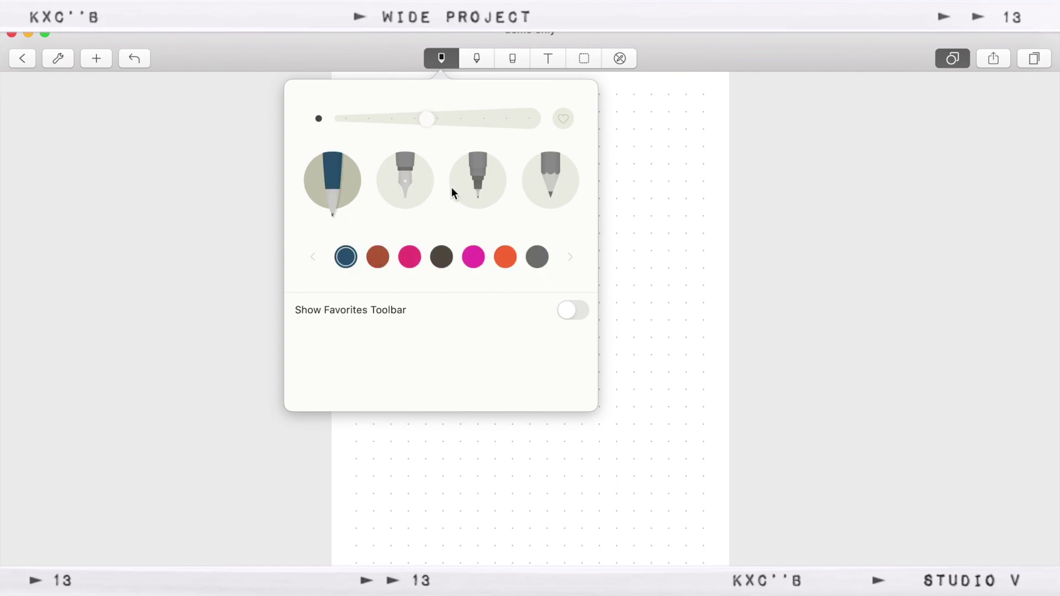
{"action": "left_click", "coordinate": [636, 156]}
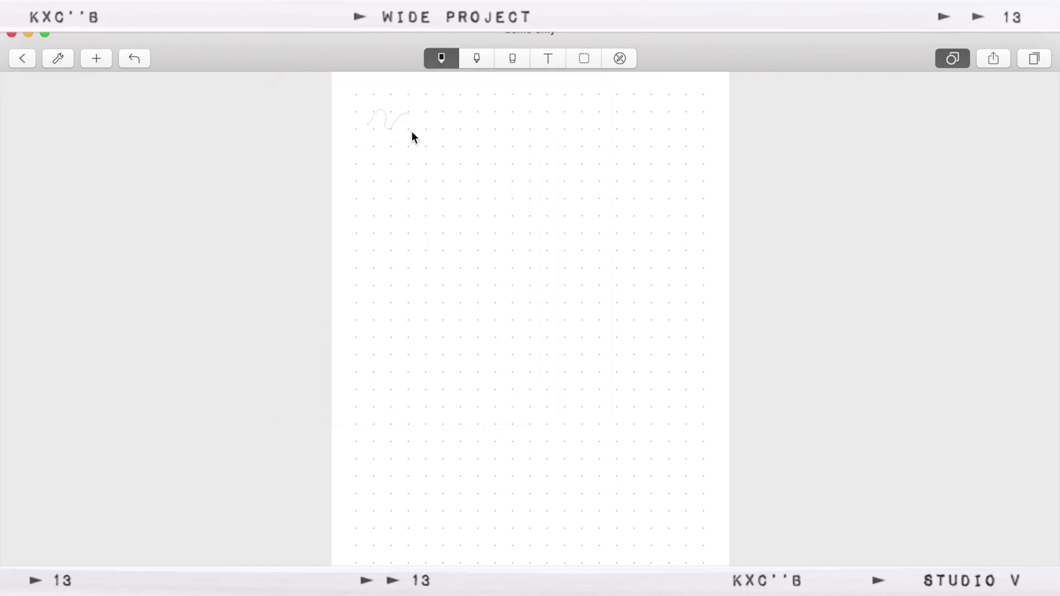
- Set the pen to a medium thickness and erase the trial stroke below the thin squiggle
{"action": "left_click", "coordinate": [442, 58]}
{"action": "left_click_drag", "start_coordinate": [349, 120], "coordinate": [452, 118]}
{"action": "left_click", "coordinate": [513, 59]}
{"action": "mouse_move", "coordinate": [426, 160]}
{"action": "left_mouse_down"}
{"action": "mouse_move", "coordinate": [389, 163]}
{"action": "mouse_move", "coordinate": [409, 148]}
{"action": "mouse_move", "coordinate": [461, 167]}
{"action": "mouse_move", "coordinate": [368, 157]}
{"action": "left_mouse_up"}
- Turn off shape recognition and draw a medium dark blue squiggle below the thin one
{"action": "left_click", "coordinate": [446, 59]}
{"action": "left_click", "coordinate": [512, 58]}
{"action": "left_click", "coordinate": [952, 59]}
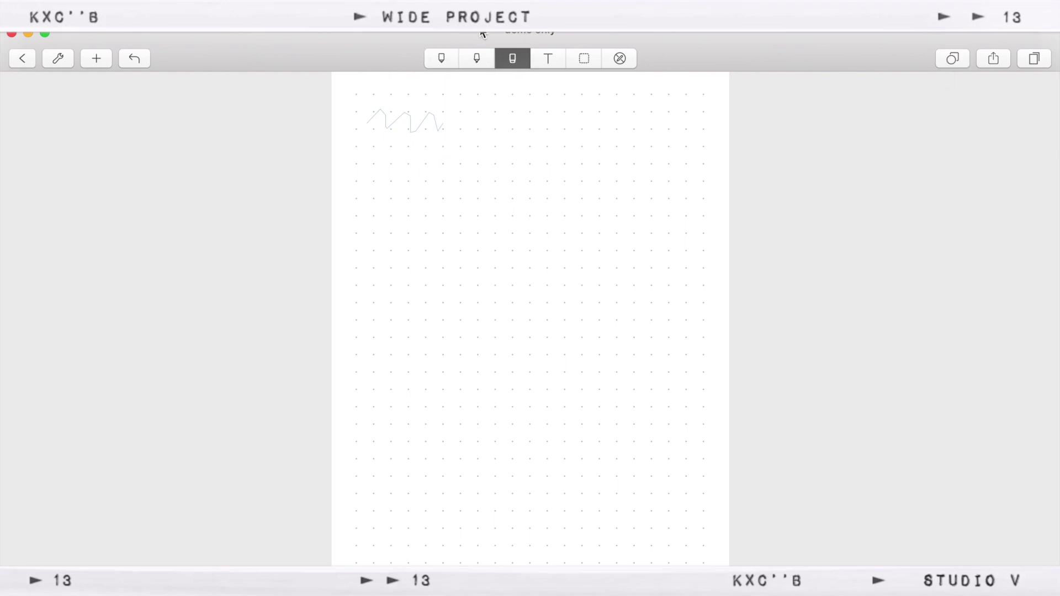
{"action": "left_click", "coordinate": [442, 59]}
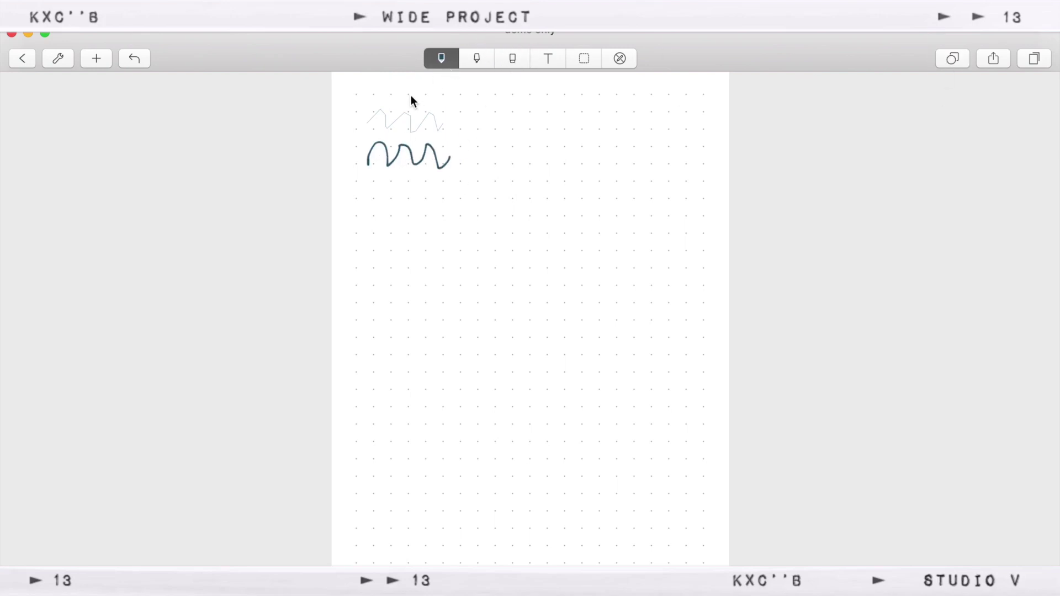
- Set the pen to its maximum thickness and draw a thick dark blue squiggle below the medium one
{"action": "left_click", "coordinate": [442, 59]}
{"action": "left_click_drag", "start_coordinate": [449, 116], "coordinate": [633, 119]}
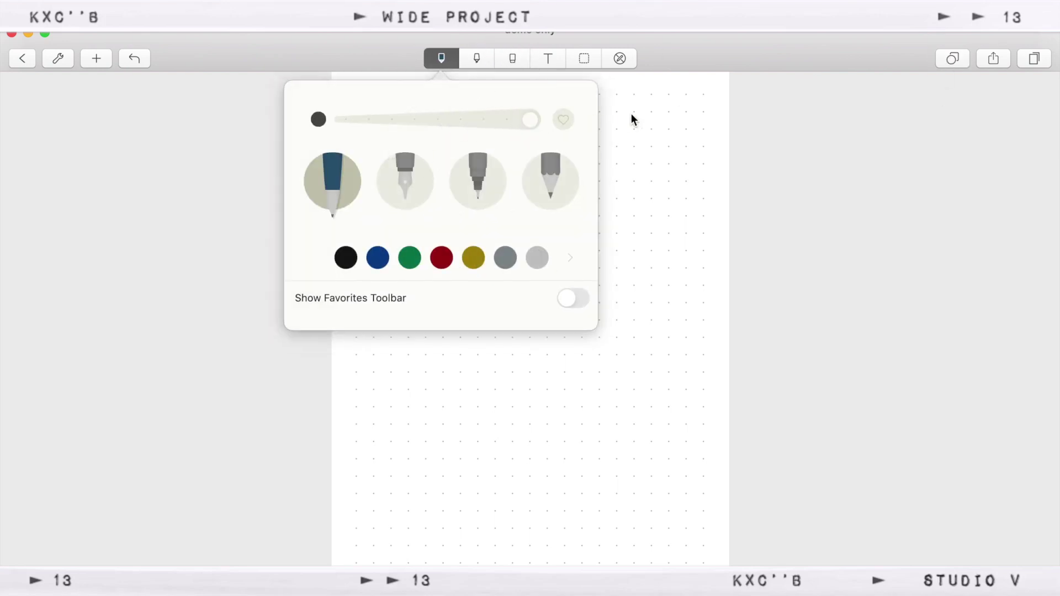
{"action": "left_click", "coordinate": [472, 34]}
- Set the pen to magenta at minimum thickness and draw a thin squiggle beside the thin blue one
{"action": "left_click", "coordinate": [449, 61]}
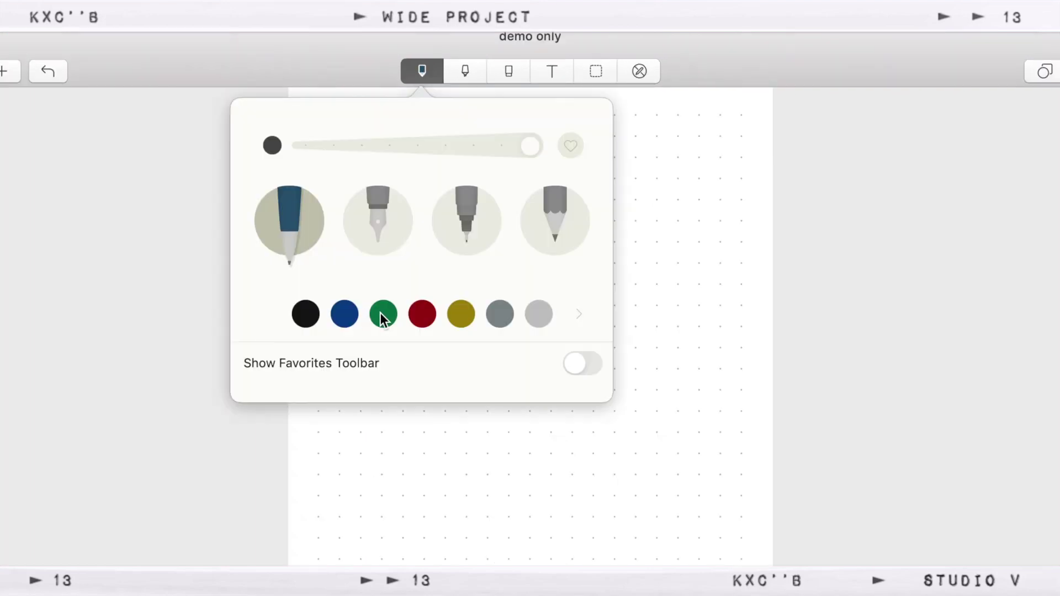
{"action": "left_click", "coordinate": [572, 260]}
{"action": "left_click", "coordinate": [414, 261]}
{"action": "left_click", "coordinate": [392, 70]}
{"action": "left_click_drag", "start_coordinate": [479, 132], "coordinate": [319, 146]}
{"action": "left_click", "coordinate": [431, 77]}
{"action": "left_click", "coordinate": [358, 96]}
{"action": "left_click_drag", "start_coordinate": [467, 156], "coordinate": [495, 147]}
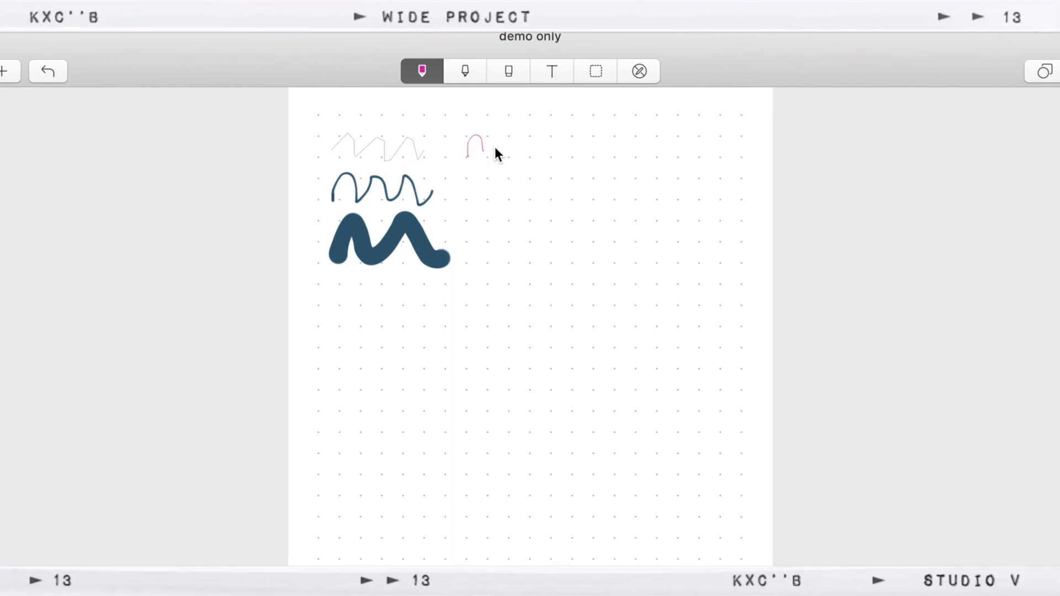
- Set the magenta pen to a medium thickness and draw a squiggle beside the medium blue one
{"action": "left_click", "coordinate": [421, 72]}
{"action": "left_click", "coordinate": [424, 142]}
{"action": "left_click", "coordinate": [422, 74]}
{"action": "left_click_drag", "start_coordinate": [463, 203], "coordinate": [505, 177]}
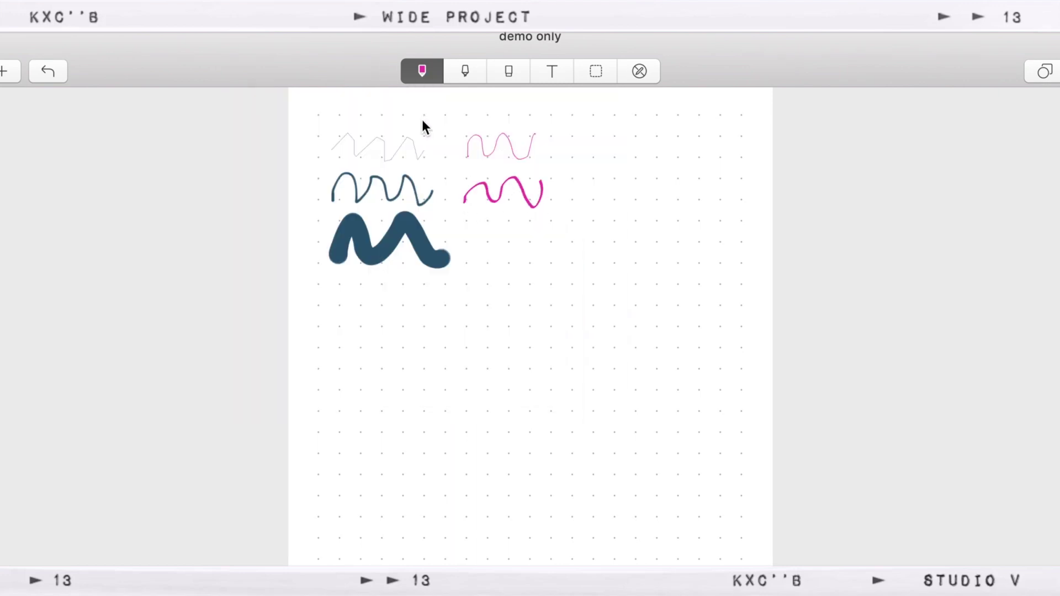
- Set the magenta pen to its maximum thickness and draw a thick squiggle beside the thick blue one
{"action": "left_click", "coordinate": [421, 72]}
{"action": "left_click", "coordinate": [530, 146]}
{"action": "left_click", "coordinate": [681, 58]}
{"action": "mouse_move", "coordinate": [473, 254]}
{"action": "left_mouse_down"}
{"action": "mouse_move", "coordinate": [524, 221]}
{"action": "mouse_move", "coordinate": [559, 259]}
{"action": "left_mouse_up"}
- Switch to the fineliner in olive at minimum thickness and draw a thin squiggle beside the thin magenta one
{"action": "left_click", "coordinate": [422, 72]}
{"action": "left_click", "coordinate": [467, 221]}
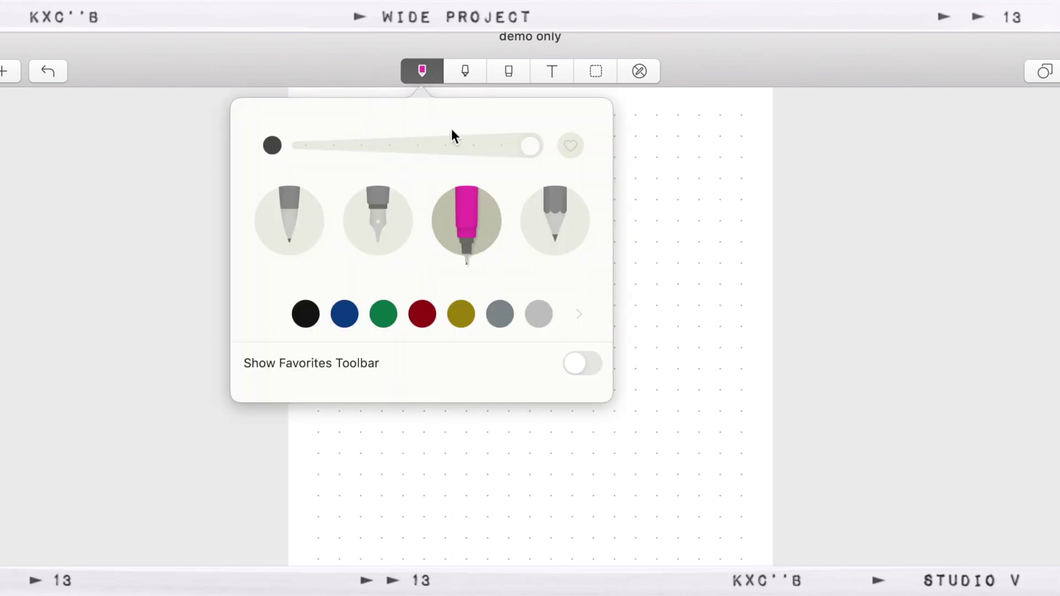
{"action": "left_click", "coordinate": [471, 309]}
{"action": "left_click", "coordinate": [414, 69]}
{"action": "left_click", "coordinate": [422, 71]}
{"action": "left_click_drag", "start_coordinate": [530, 146], "coordinate": [298, 145]}
{"action": "left_click", "coordinate": [422, 75]}
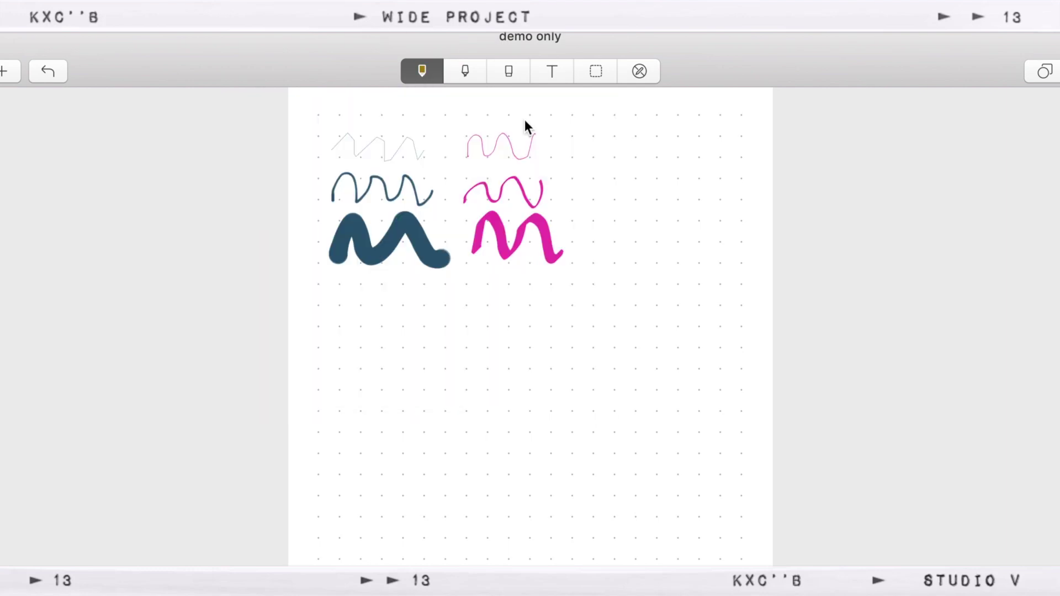
- Draw a medium and a maximum-thickness olive squiggle below the thin olive one
{"action": "left_click", "coordinate": [421, 70]}
{"action": "left_click_drag", "start_coordinate": [579, 203], "coordinate": [655, 176]}
{"action": "left_click", "coordinate": [422, 71]}
{"action": "left_click_drag", "start_coordinate": [429, 146], "coordinate": [538, 145]}
{"action": "left_click_drag", "start_coordinate": [582, 264], "coordinate": [604, 237]}
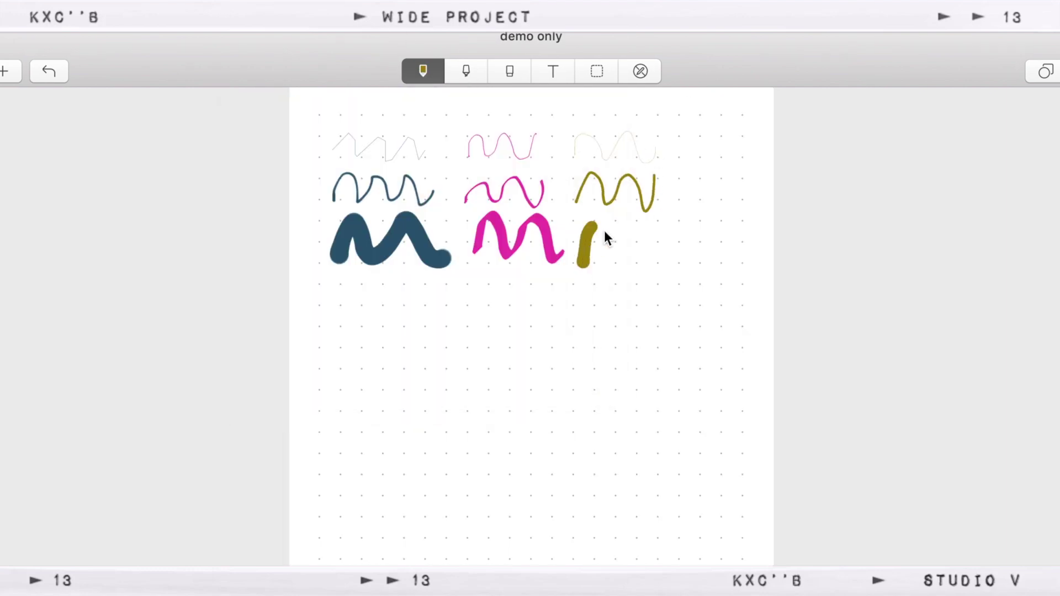
- Switch to the pencil in bright green at minimum thickness and draw a thin squiggle beside the thin olive one
{"action": "left_click", "coordinate": [424, 72]}
{"action": "left_click", "coordinate": [579, 313]}
{"action": "left_click", "coordinate": [307, 313]}
{"action": "left_click_drag", "start_coordinate": [531, 146], "coordinate": [298, 145]}
{"action": "left_click", "coordinate": [770, 215]}
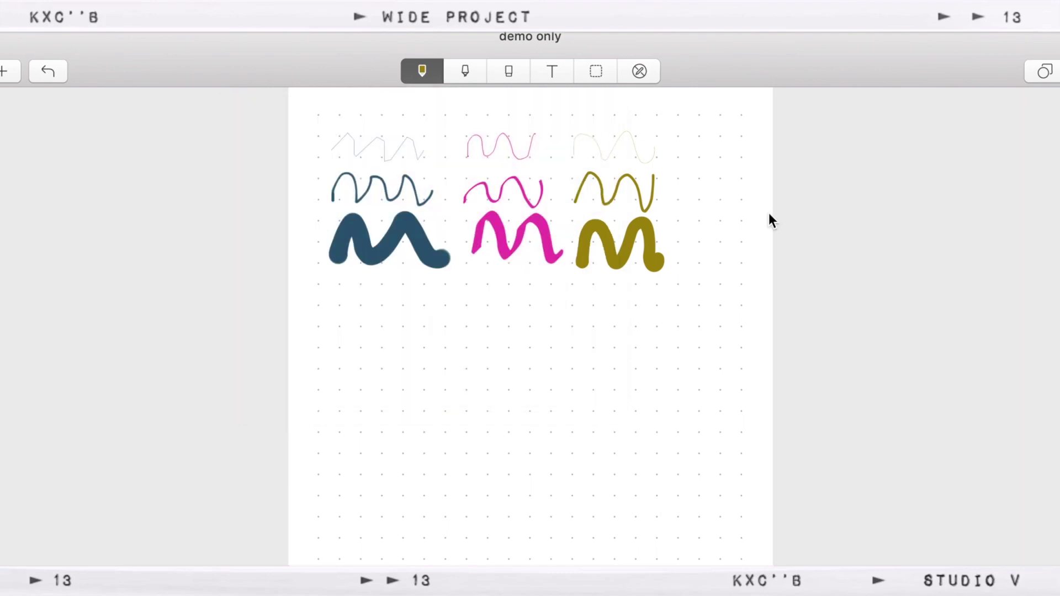
{"action": "left_click_drag", "start_coordinate": [680, 155], "coordinate": [734, 163]}
- Set the green pencil to a medium thickness and draw a squiggle beside the medium olive one
{"action": "left_click", "coordinate": [421, 70]}
{"action": "left_click", "coordinate": [434, 146]}
{"action": "left_click", "coordinate": [757, 210]}
{"action": "left_click_drag", "start_coordinate": [684, 205], "coordinate": [745, 197]}
- Set the green pencil to its maximum thickness and draw a squiggle beside the thick olive one
{"action": "left_click", "coordinate": [422, 70]}
{"action": "left_click", "coordinate": [530, 146]}
{"action": "left_click_drag", "start_coordinate": [680, 253], "coordinate": [686, 227]}
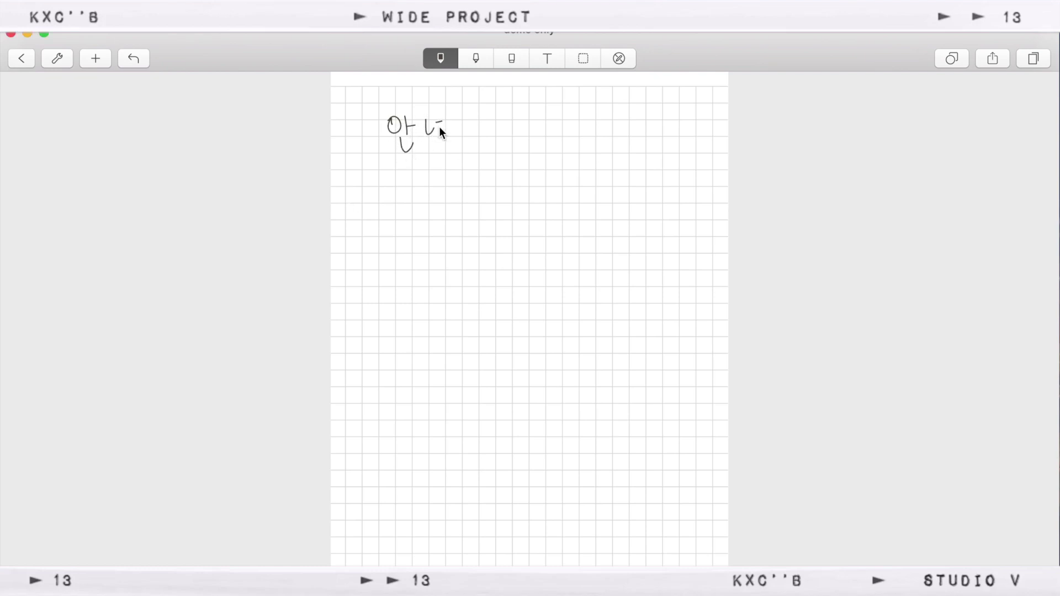
- Highlight the handwritten "안녕!" on the grid page in light blue
{"action": "left_click", "coordinate": [475, 62]}
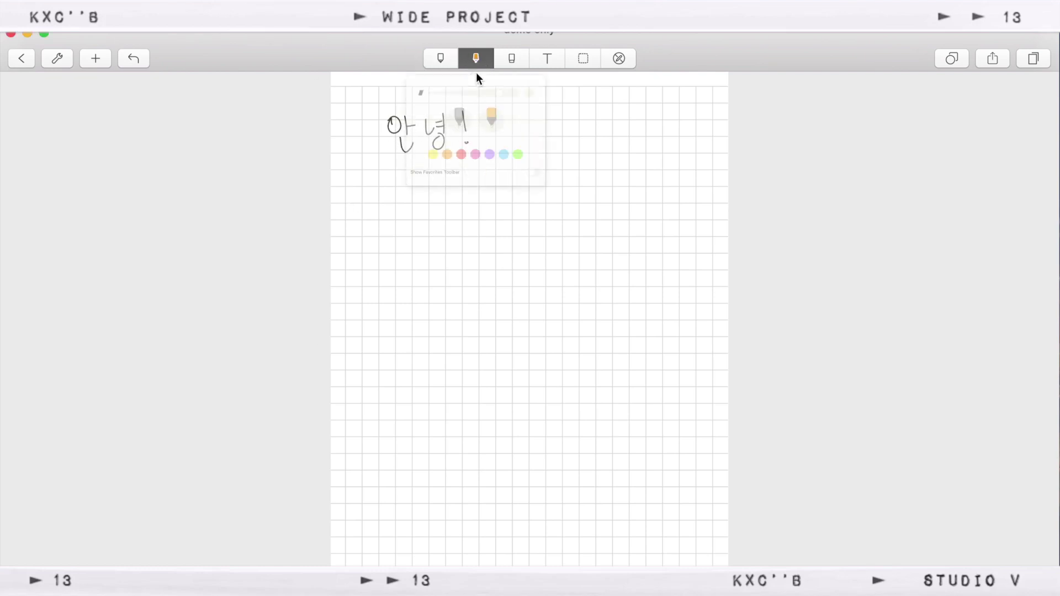
{"action": "left_click", "coordinate": [563, 257]}
{"action": "left_click", "coordinate": [478, 257]}
{"action": "left_click_drag", "start_coordinate": [381, 133], "coordinate": [420, 132]}
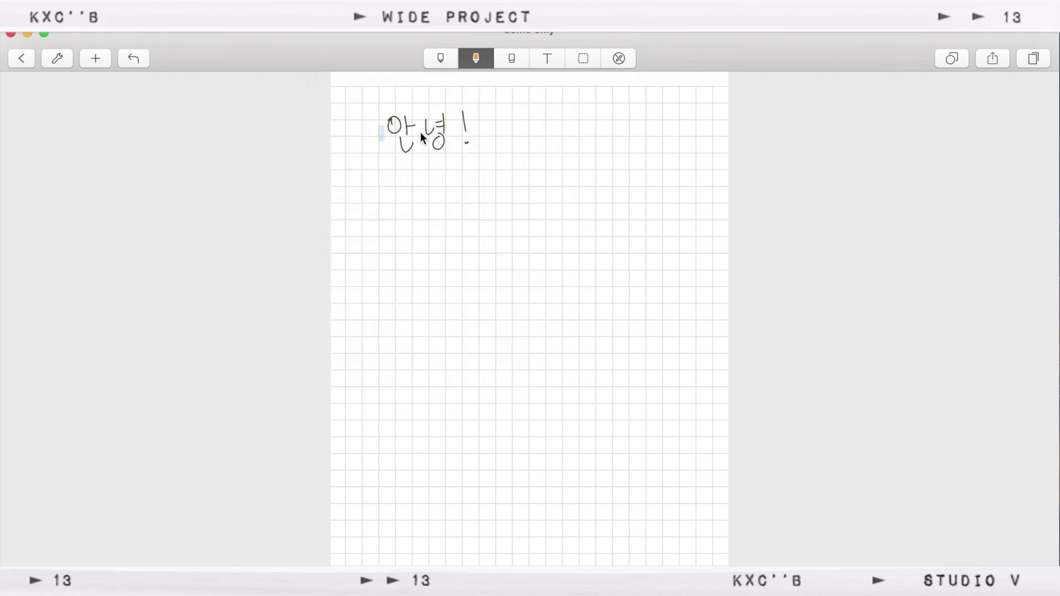
- Switch to a thick dark blue pen and handwrite a line starting with "Take no" below the highlighted greeting, undoing the stray stroke
{"action": "left_click", "coordinate": [441, 58]}
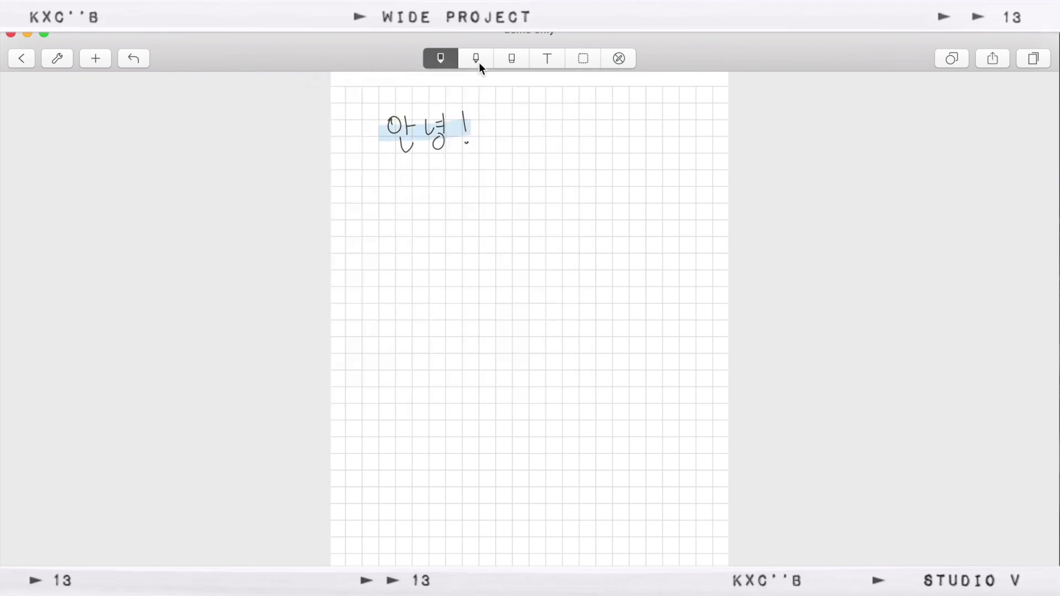
{"action": "left_click", "coordinate": [442, 60]}
{"action": "left_click", "coordinate": [373, 257]}
{"action": "left_click", "coordinate": [382, 184]}
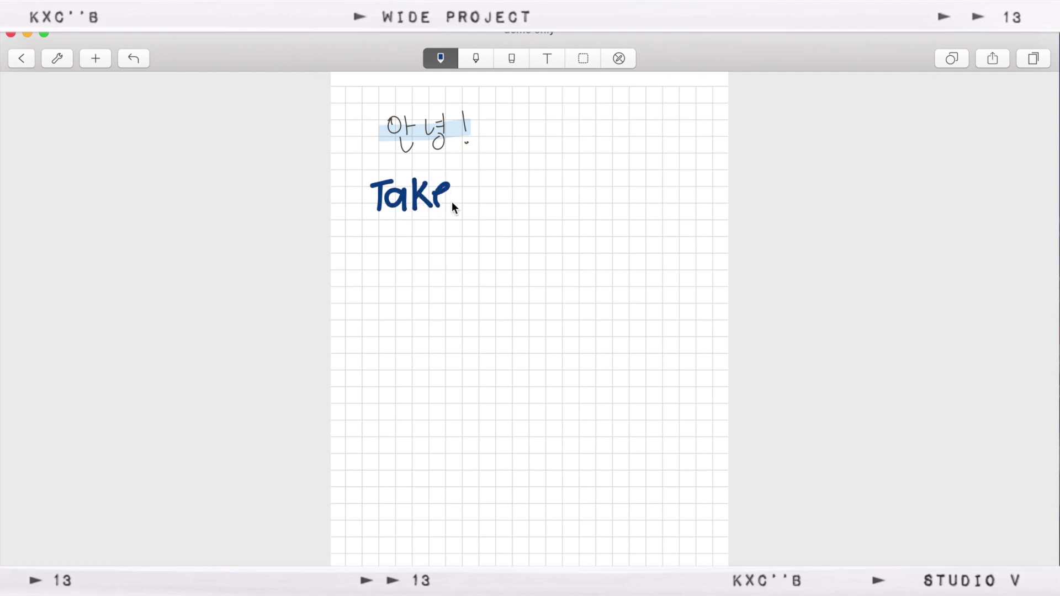
{"action": "mouse_move", "coordinate": [452, 201]}
{"action": "left_mouse_down"}
{"action": "mouse_move", "coordinate": [440, 188]}
{"action": "mouse_move", "coordinate": [455, 202]}
{"action": "left_mouse_up"}
{"action": "left_click", "coordinate": [142, 57]}
{"action": "left_click_drag", "start_coordinate": [473, 184], "coordinate": [483, 181]}
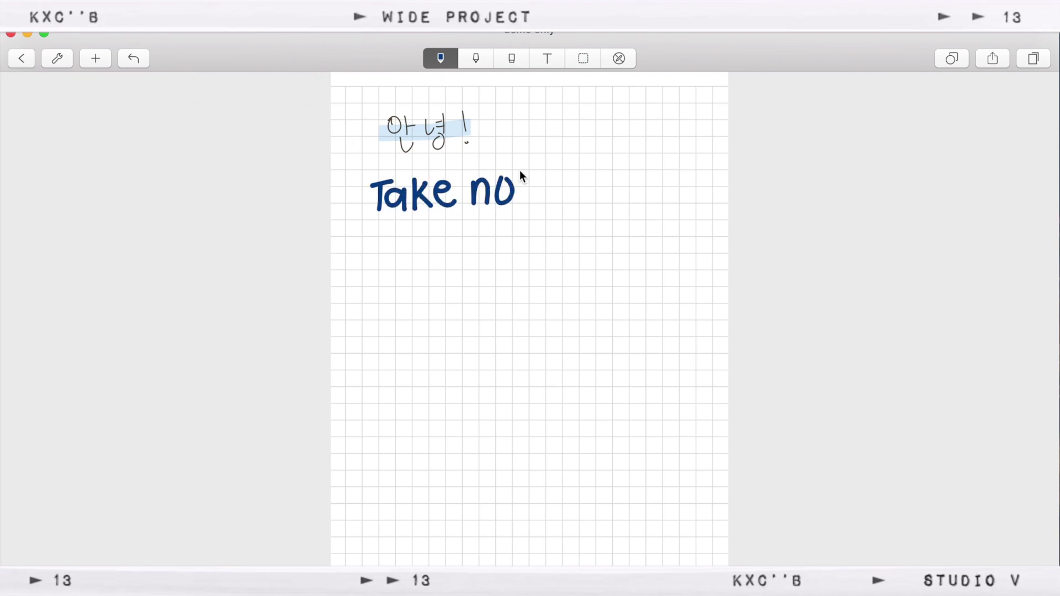
{"action": "left_click", "coordinate": [603, 200]}
{"action": "left_click_drag", "start_coordinate": [394, 239], "coordinate": [544, 235]}
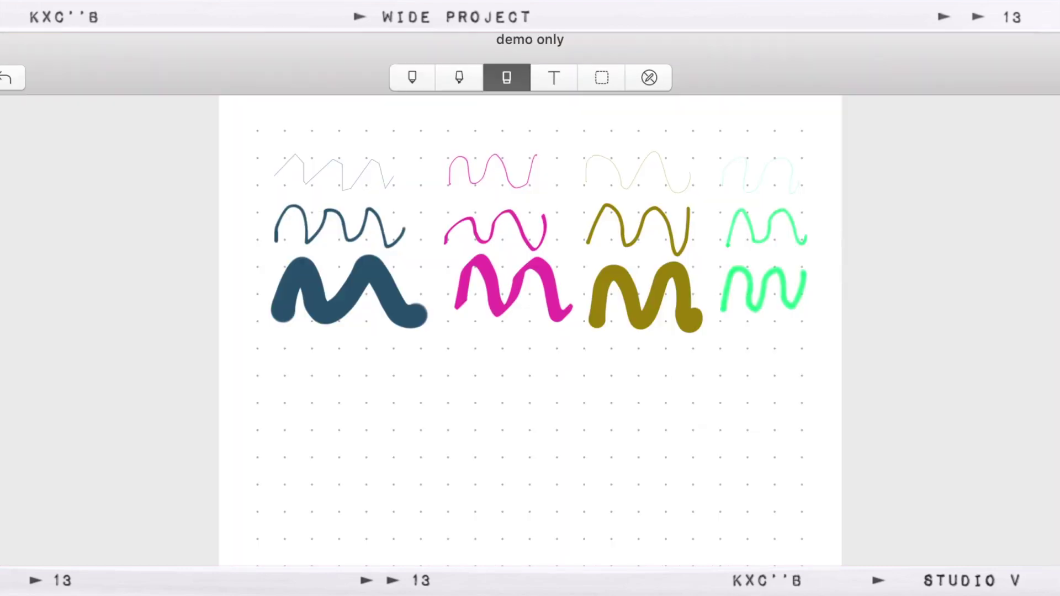
- Turn on the favorites toolbar from the pen settings on the dotted page
{"action": "left_click", "coordinate": [412, 76]}
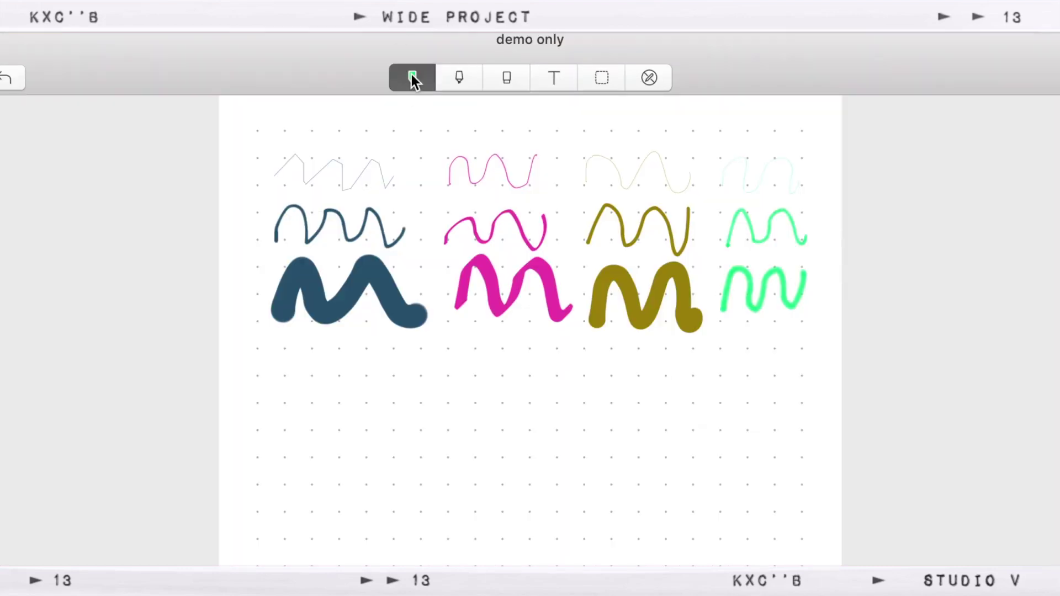
{"action": "left_click", "coordinate": [426, 81]}
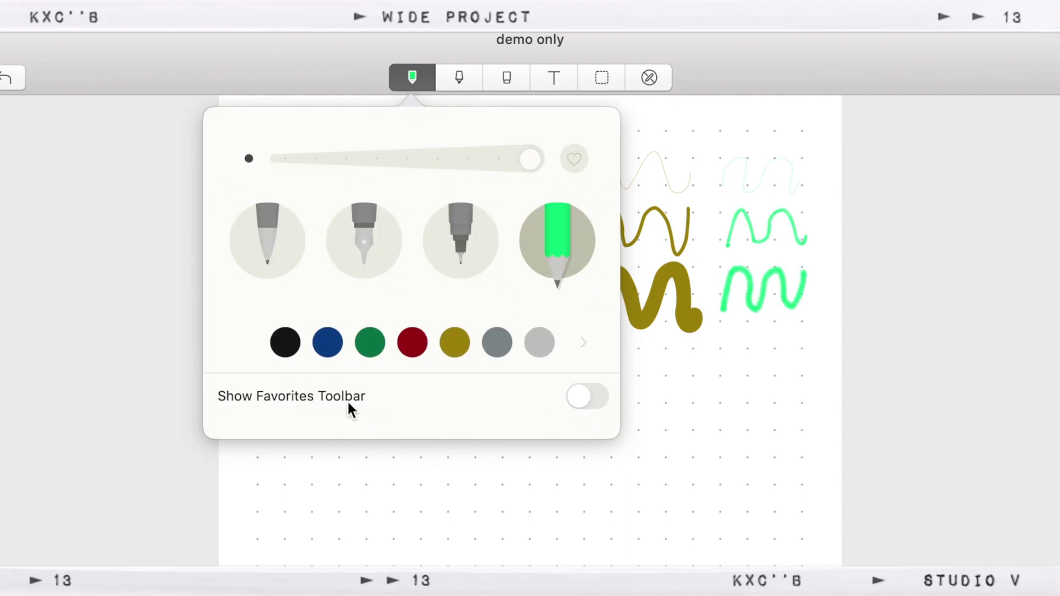
{"action": "left_click", "coordinate": [587, 397]}
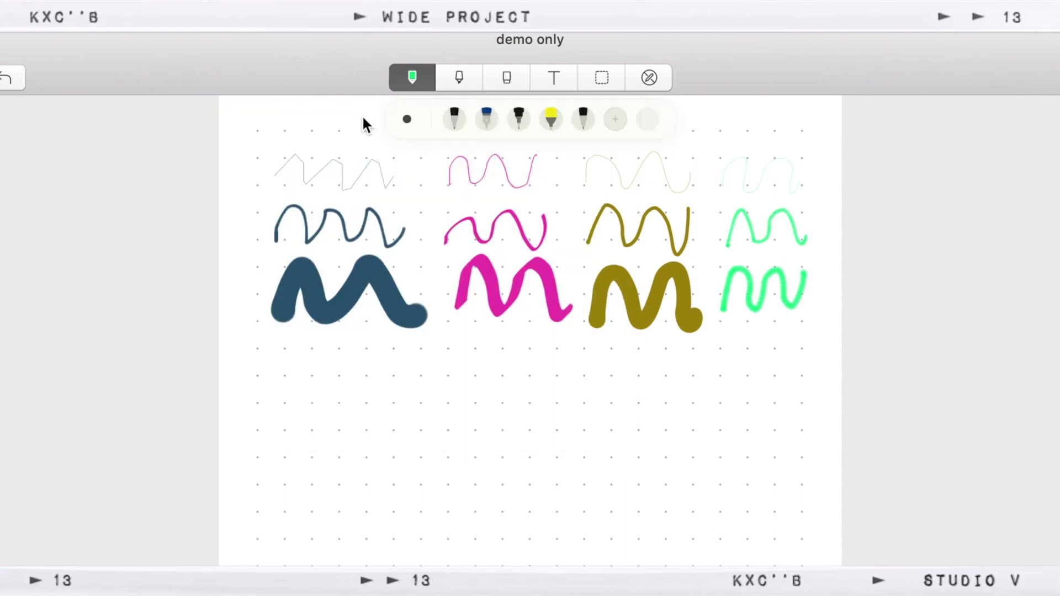
- Save an olive fineliner at a reduced thickness as a favorite, and switch from the yellow highlighter favorite to this pen
{"action": "left_click", "coordinate": [423, 84]}
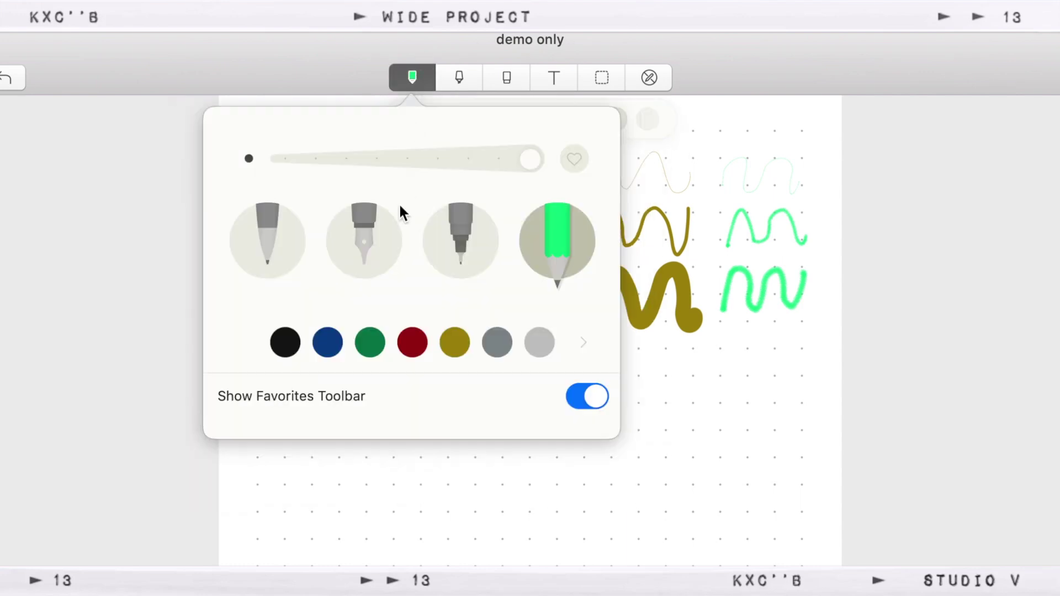
{"action": "left_click", "coordinate": [439, 254]}
{"action": "left_click_drag", "start_coordinate": [538, 163], "coordinate": [438, 160]}
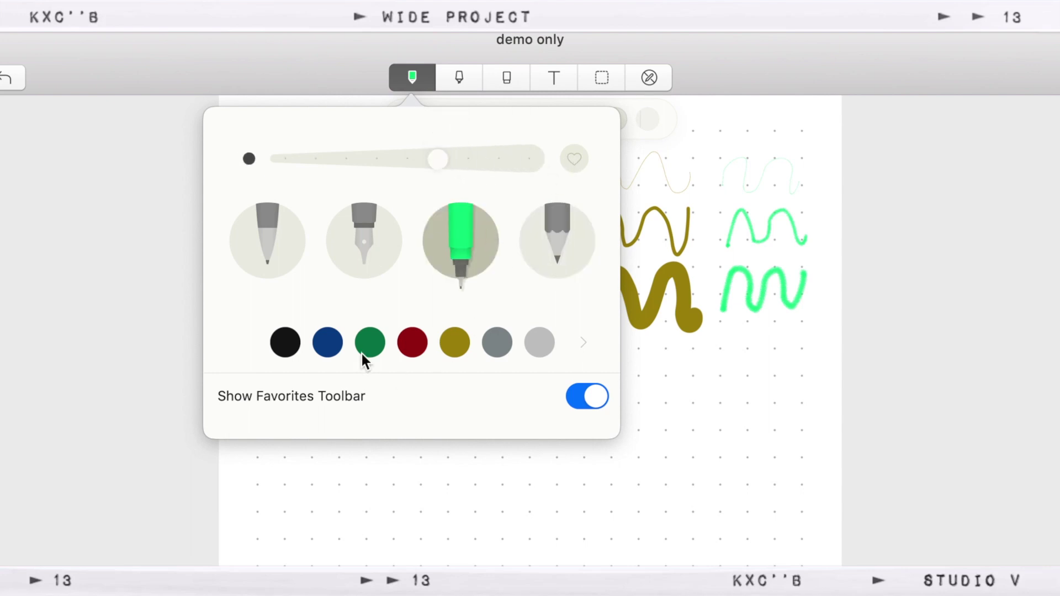
{"action": "left_click", "coordinate": [454, 343]}
{"action": "left_click", "coordinate": [576, 161]}
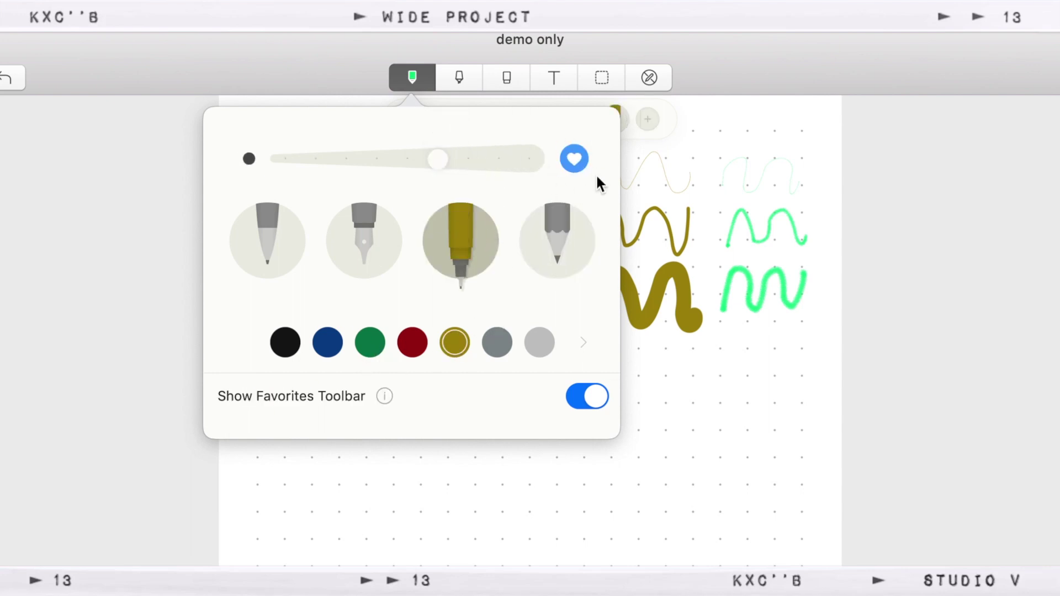
{"action": "left_click", "coordinate": [712, 58]}
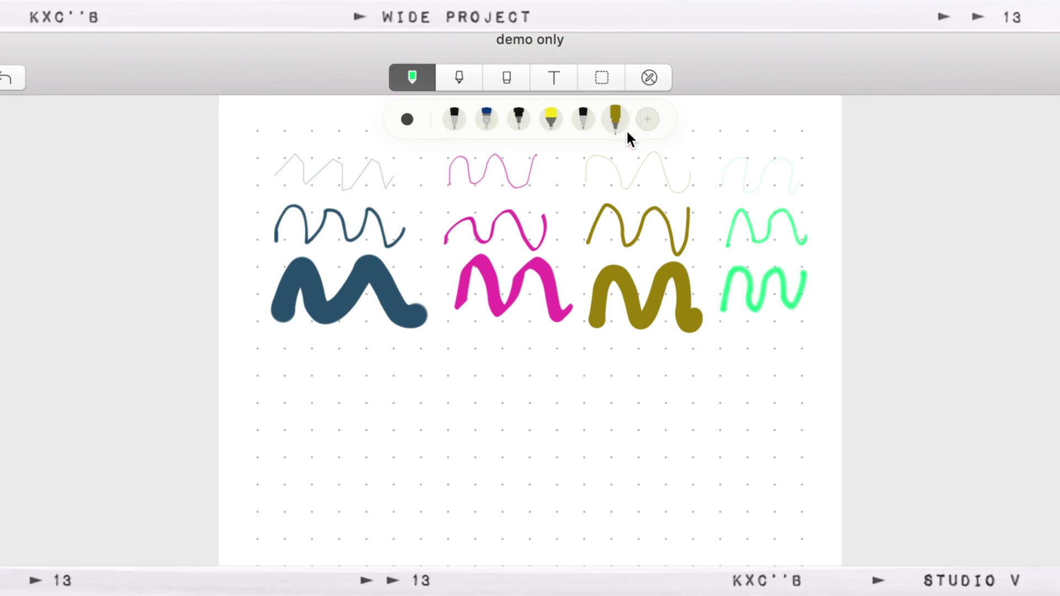
{"action": "left_click", "coordinate": [550, 121]}
{"action": "left_click", "coordinate": [608, 126]}
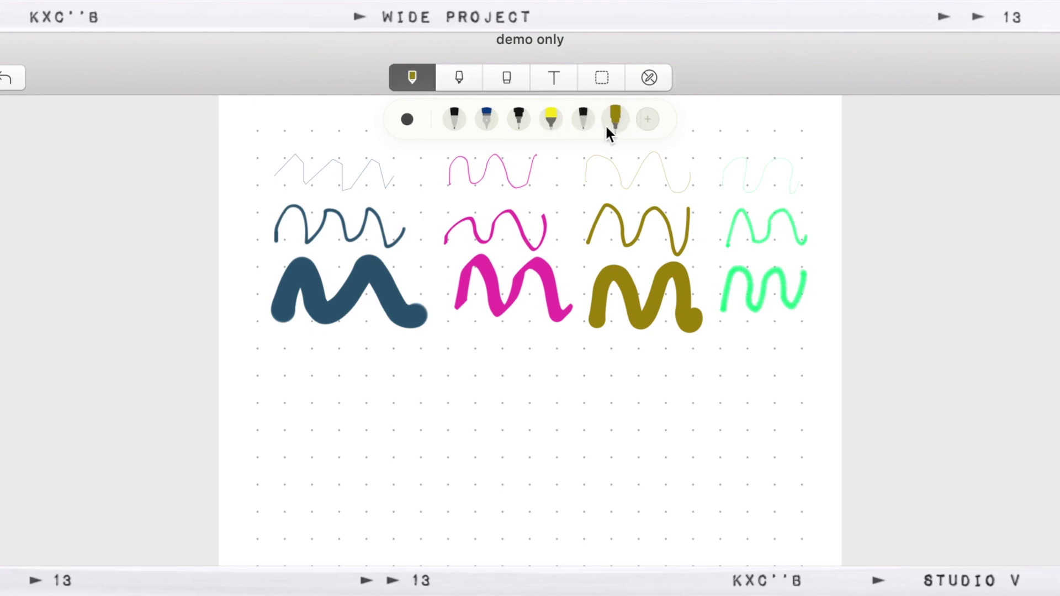
- Set the highlighter to purple at minimum thickness and highlight the thin blue squiggle
{"action": "left_click", "coordinate": [457, 83]}
{"action": "left_click", "coordinate": [460, 78]}
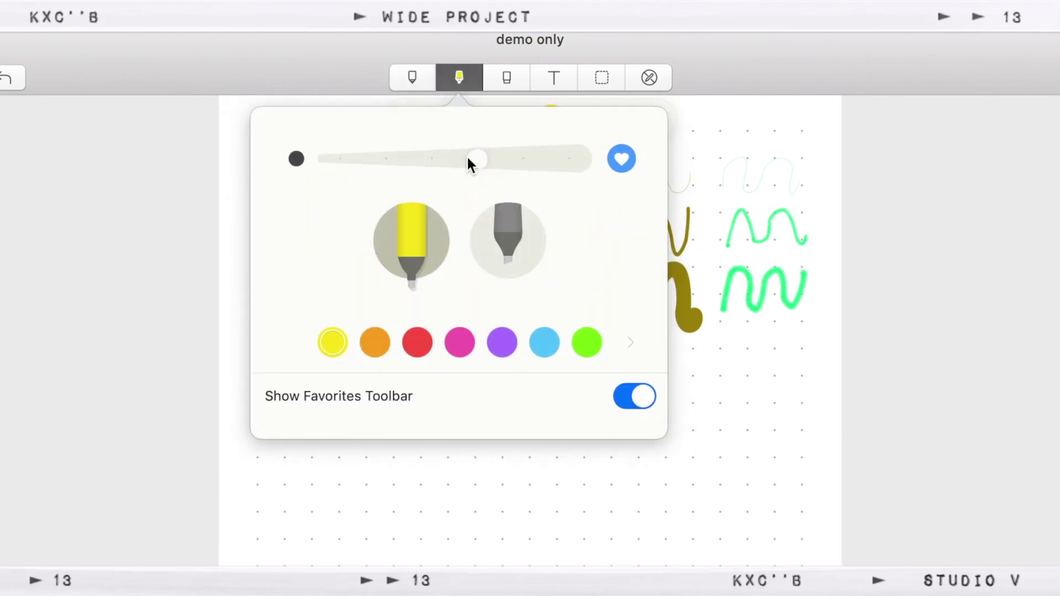
{"action": "left_click_drag", "start_coordinate": [469, 161], "coordinate": [338, 160]}
{"action": "left_click", "coordinate": [502, 342]}
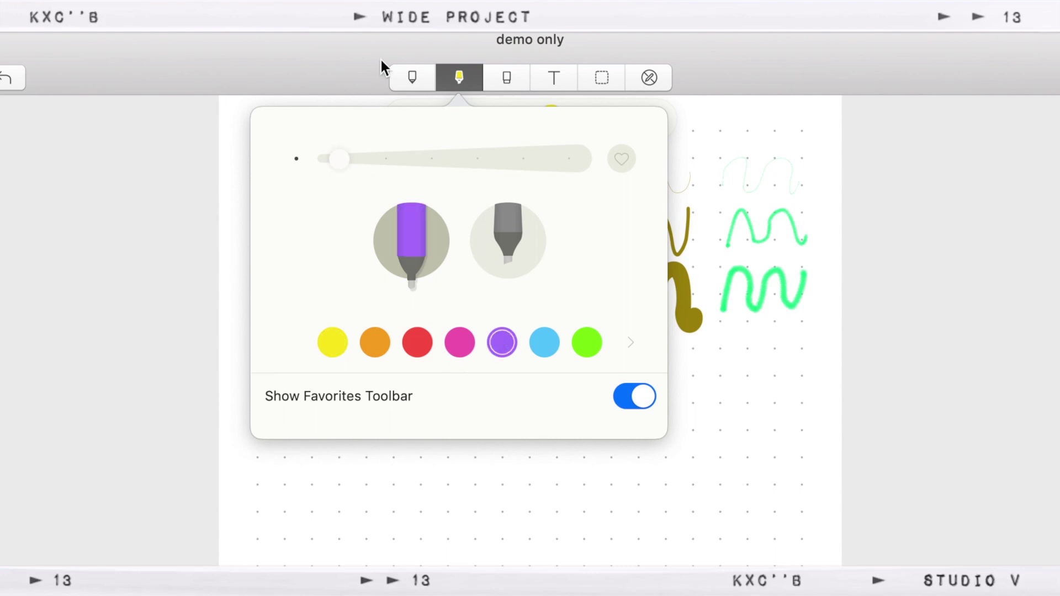
{"action": "left_click", "coordinate": [380, 57]}
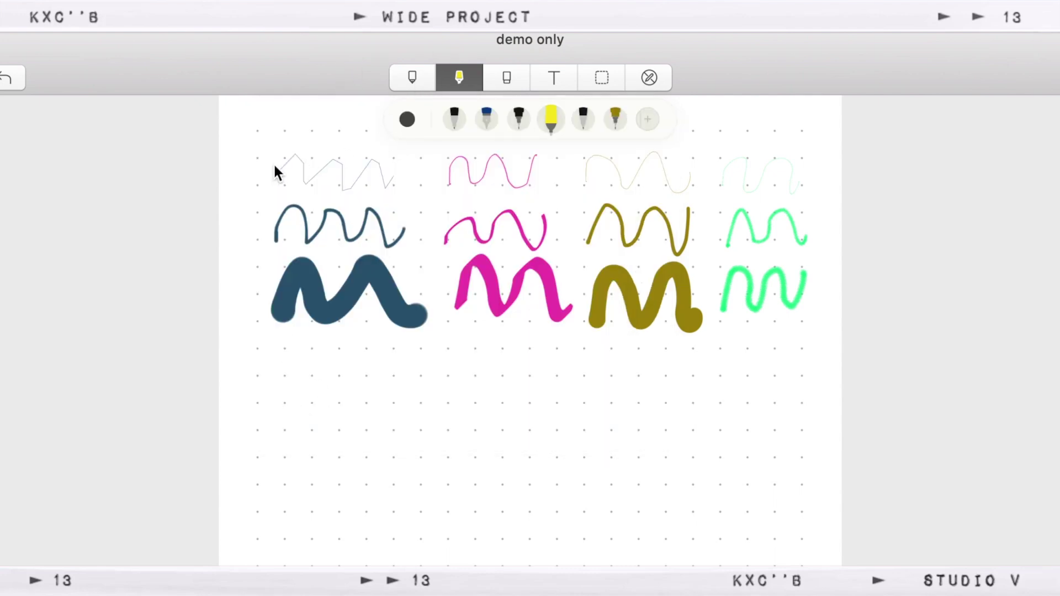
{"action": "left_click_drag", "start_coordinate": [272, 164], "coordinate": [466, 156]}
- Set the purple highlighter to a medium thickness and highlight the medium blue squiggle
{"action": "left_click", "coordinate": [460, 81]}
{"action": "left_click", "coordinate": [243, 210]}
{"action": "left_click_drag", "start_coordinate": [274, 224], "coordinate": [417, 217]}
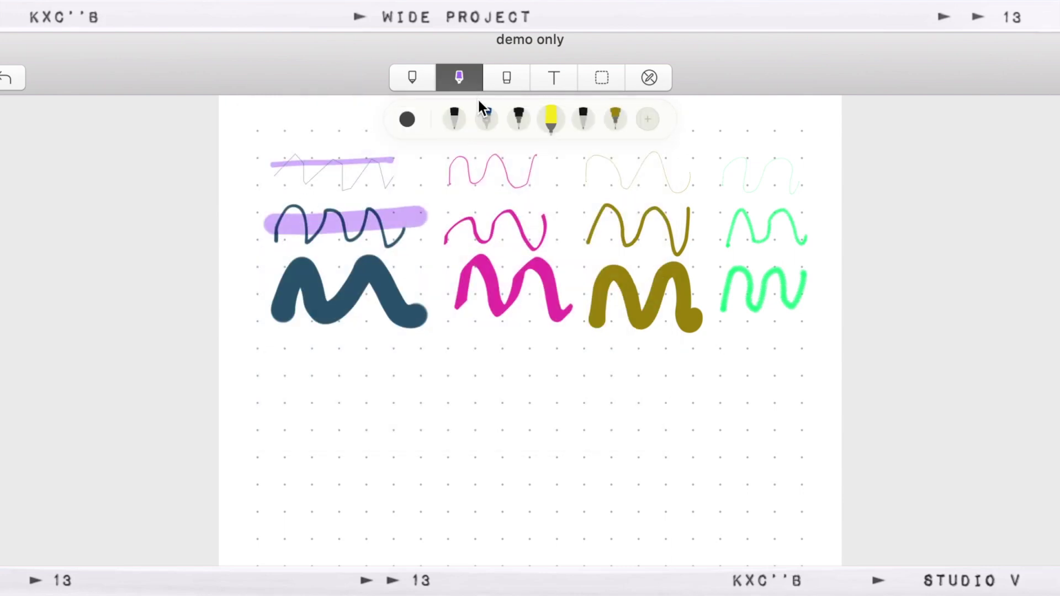
- Highlight the thick blue squiggle with the purple highlighter at maximum thickness and save this highlighter as a favorite
{"action": "left_click", "coordinate": [467, 83]}
{"action": "left_click", "coordinate": [570, 159]}
{"action": "left_click", "coordinate": [243, 298]}
{"action": "left_click_drag", "start_coordinate": [255, 290], "coordinate": [399, 298]}
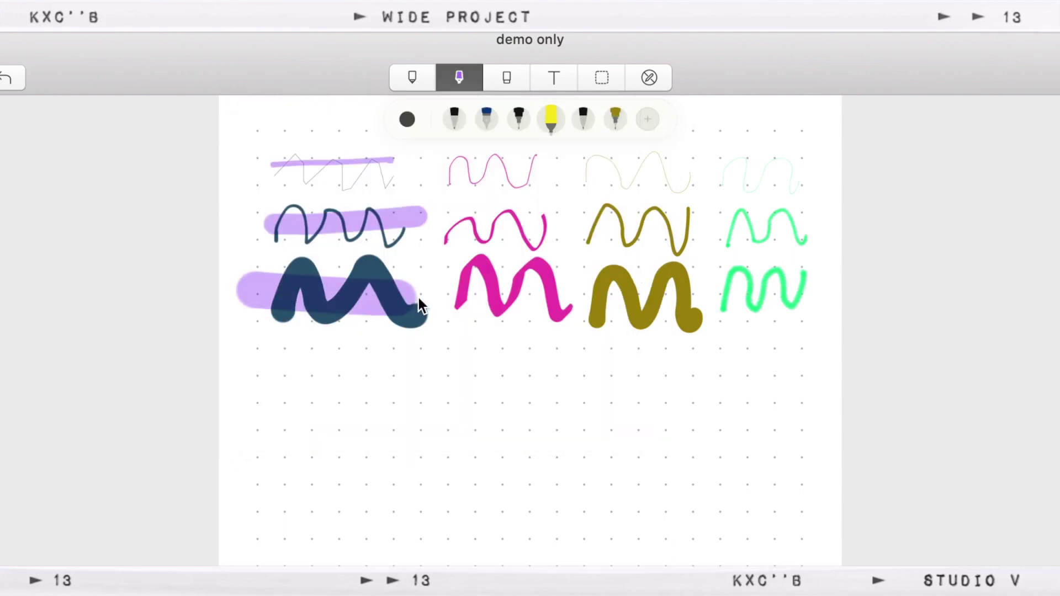
{"action": "left_click", "coordinate": [461, 82]}
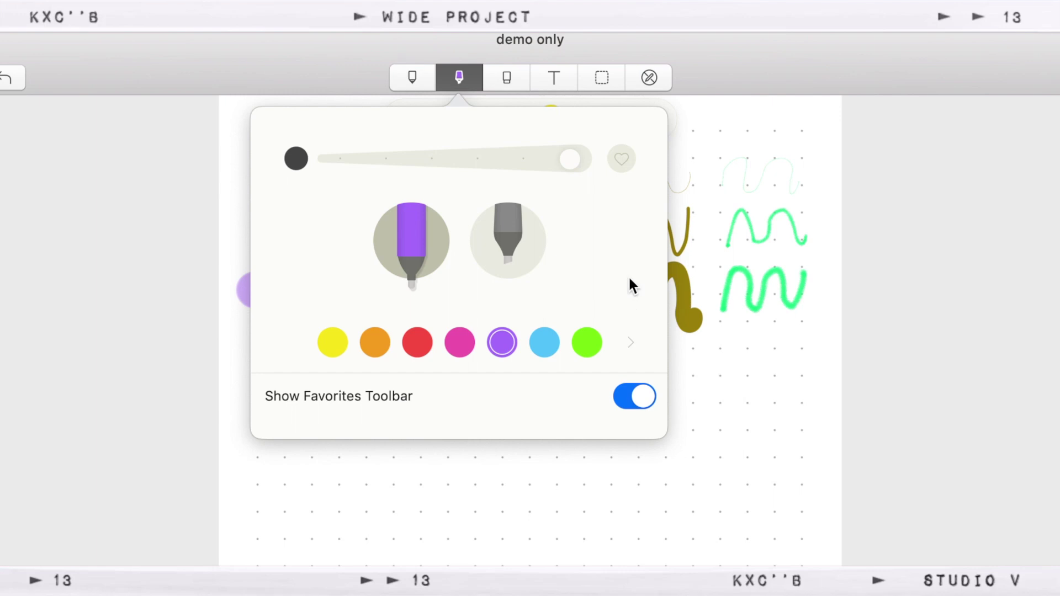
{"action": "left_click", "coordinate": [620, 159]}
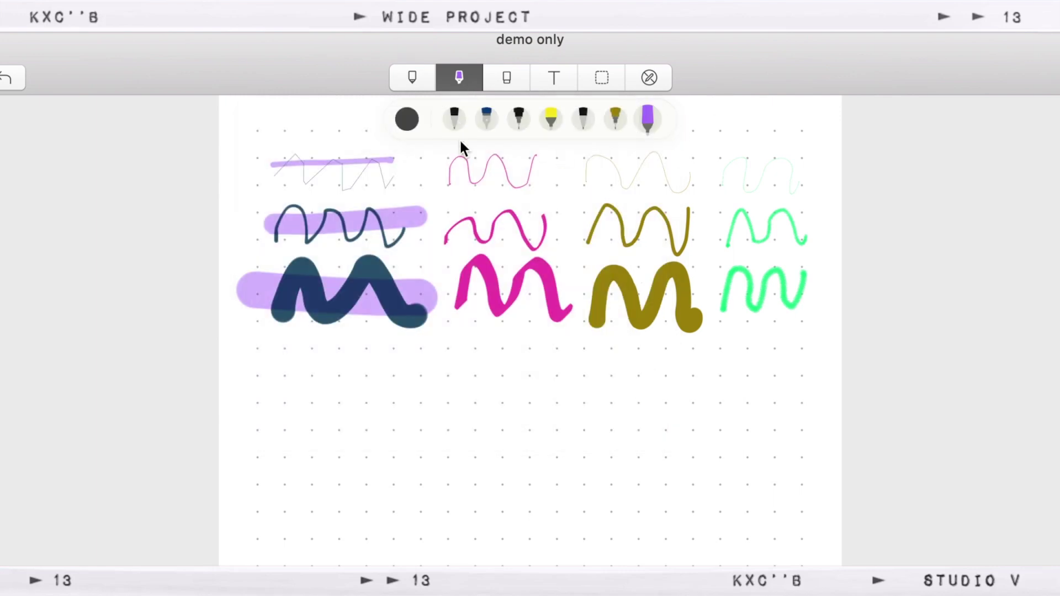
- Switch to the flat-tip highlighter in yellow at minimum thickness and highlight the thin magenta squiggle
{"action": "left_click", "coordinate": [459, 77]}
{"action": "left_click", "coordinate": [508, 240]}
{"action": "left_click", "coordinate": [587, 343]}
{"action": "left_click", "coordinate": [333, 342]}
{"action": "left_click_drag", "start_coordinate": [570, 159], "coordinate": [340, 159]}
{"action": "left_click_drag", "start_coordinate": [446, 165], "coordinate": [527, 151]}
- Set the yellow highlighter to a medium thickness and highlight the medium magenta squiggle
{"action": "left_click", "coordinate": [458, 77]}
{"action": "left_click", "coordinate": [467, 159]}
{"action": "left_click_drag", "start_coordinate": [441, 224], "coordinate": [559, 224]}
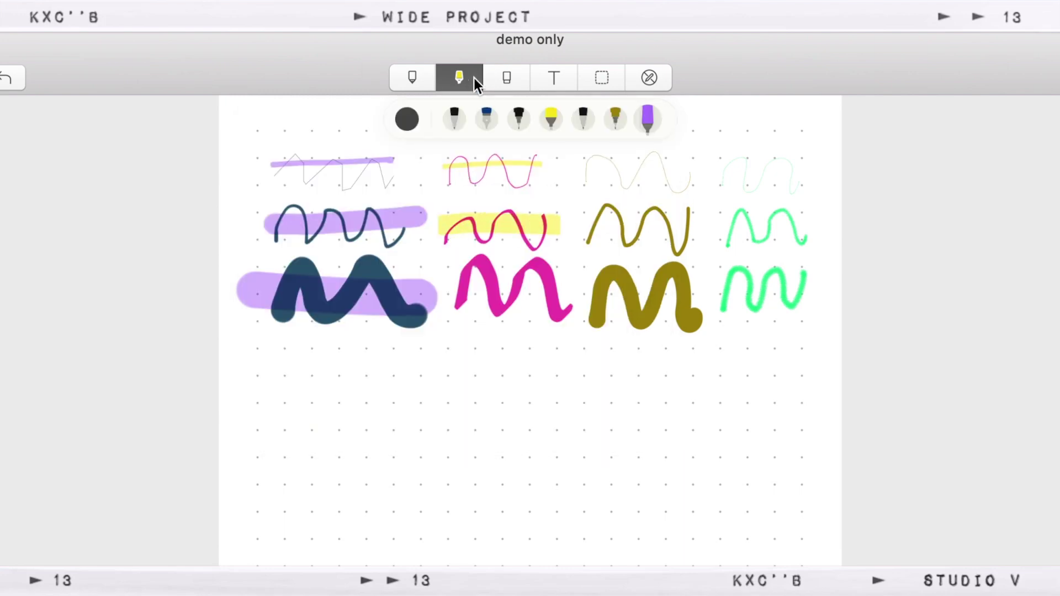
- Set the yellow highlighter to its maximum thickness and highlight the thick magenta squiggle
{"action": "left_click", "coordinate": [473, 78]}
{"action": "left_click", "coordinate": [587, 159]}
{"action": "left_click_drag", "start_coordinate": [478, 263], "coordinate": [567, 288]}
- Switch to the eraser and set it to the largest fixed size
{"action": "left_click", "coordinate": [507, 77]}
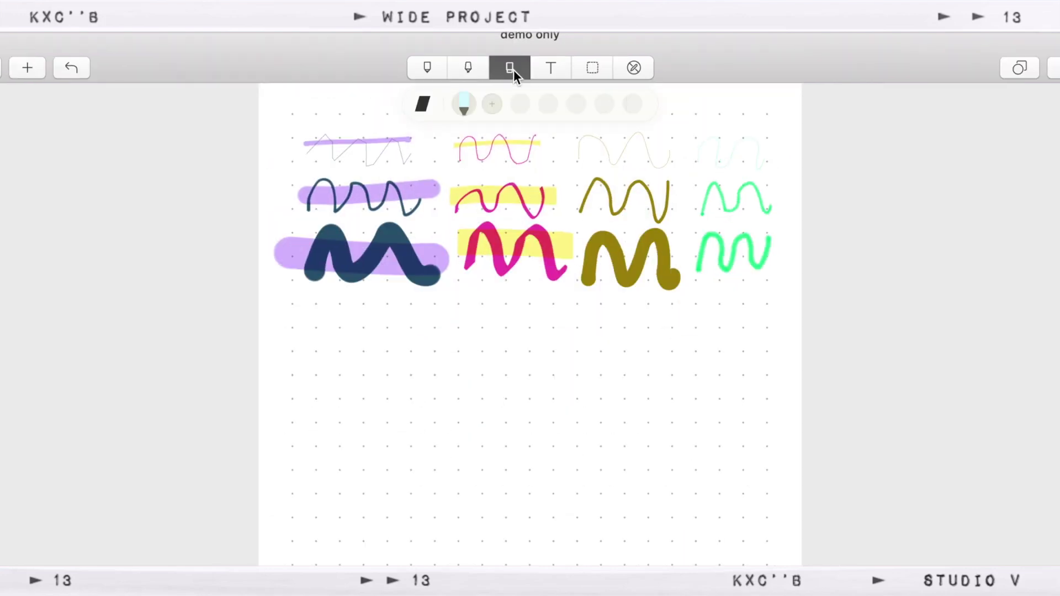
{"action": "left_click", "coordinate": [507, 77]}
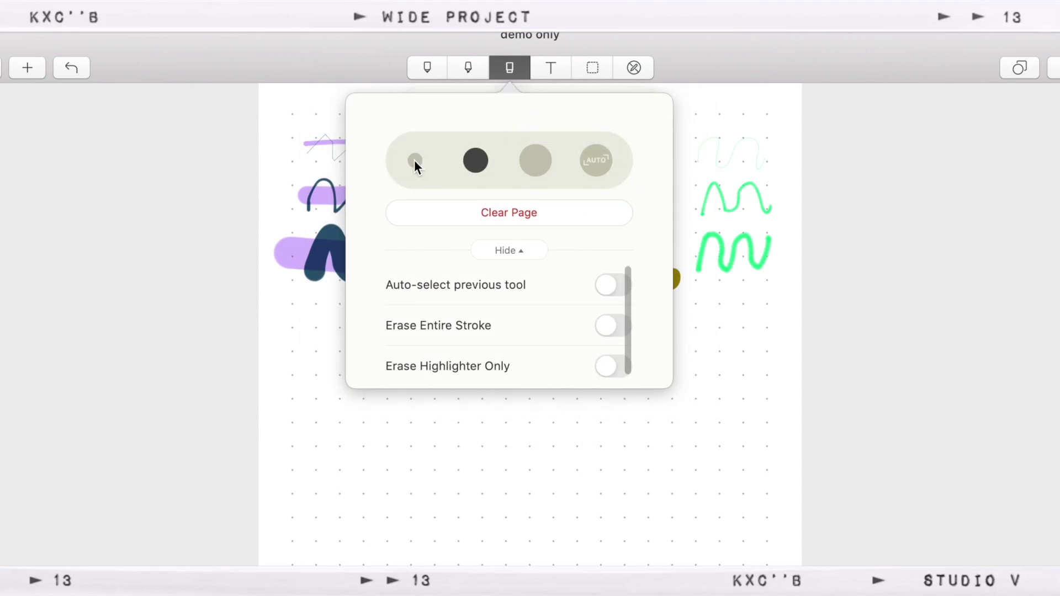
{"action": "left_click", "coordinate": [534, 161]}
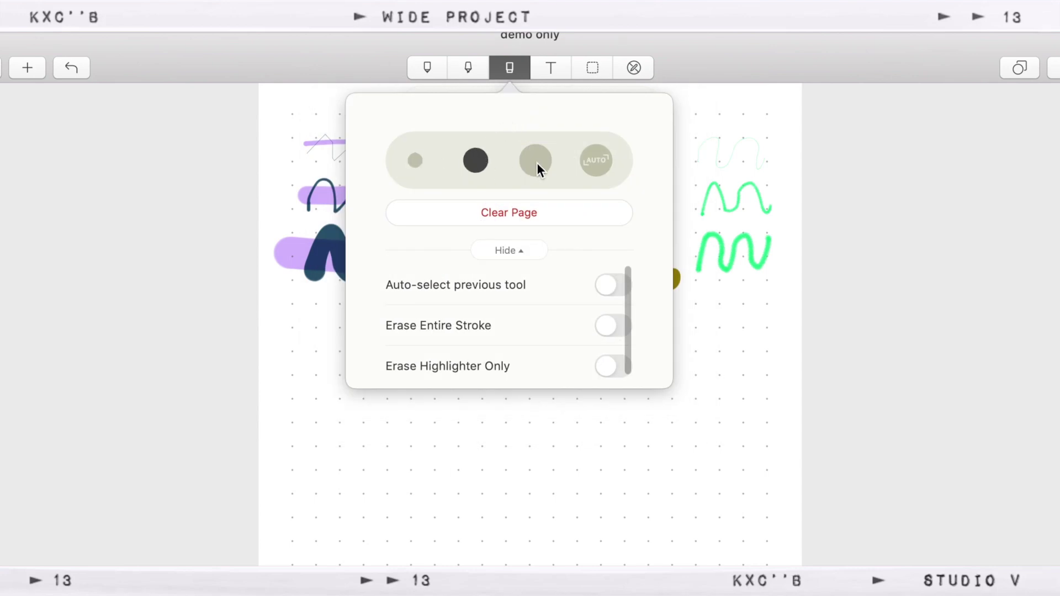
- Clear the whole page and undo the clearing
{"action": "left_click", "coordinate": [521, 213]}
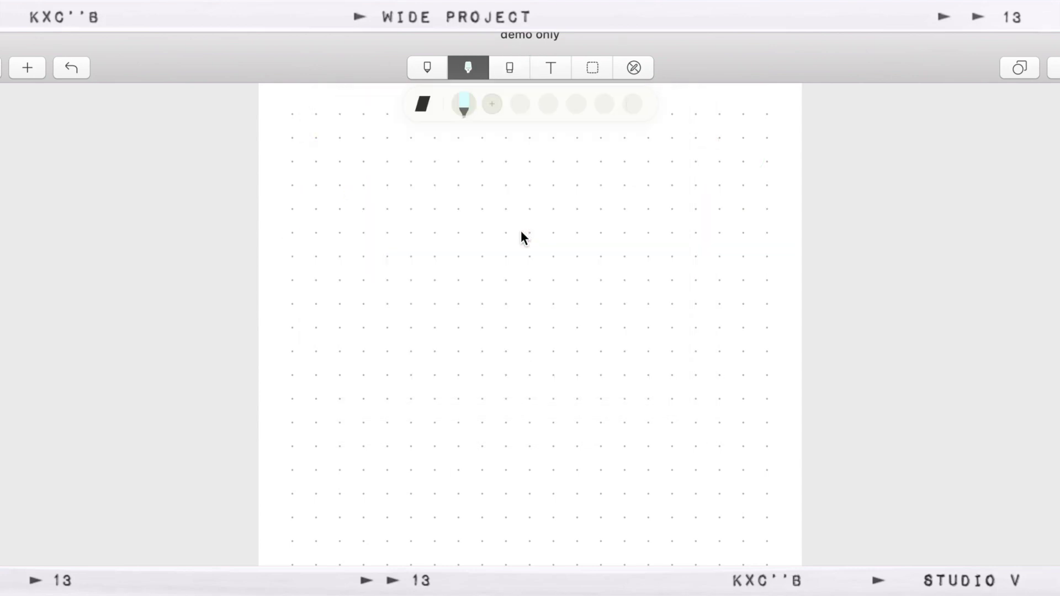
{"action": "left_click", "coordinate": [70, 77]}
- Turn on Erase Entire Stroke for the eraser
{"action": "left_click", "coordinate": [511, 74]}
{"action": "left_click", "coordinate": [512, 76]}
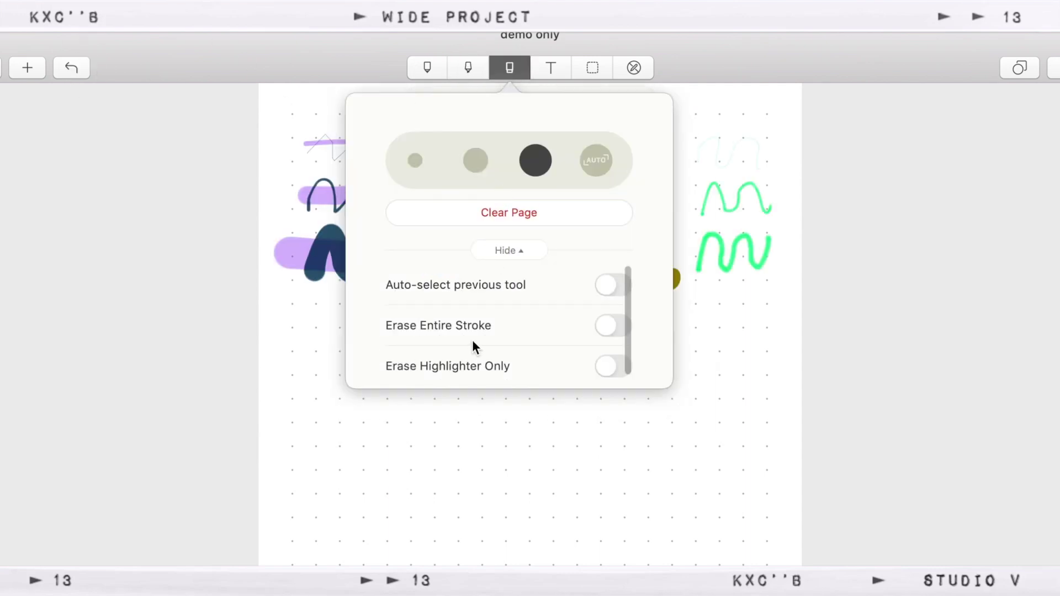
{"action": "left_click", "coordinate": [609, 327]}
- Erase the thick and medium green squiggles as whole strokes and undo both erasures
{"action": "left_click_drag", "start_coordinate": [774, 250], "coordinate": [705, 219]}
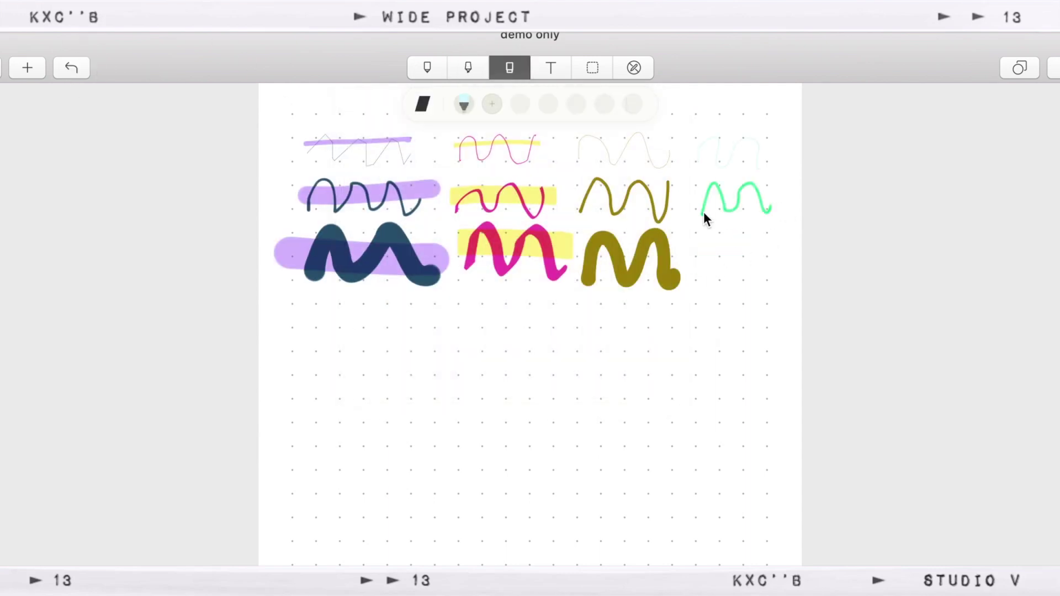
{"action": "left_click", "coordinate": [774, 209]}
{"action": "left_click", "coordinate": [75, 73]}
{"action": "left_click", "coordinate": [75, 73]}
- Check the Erase Highlighter Only option in the eraser settings
{"action": "left_click", "coordinate": [511, 65]}
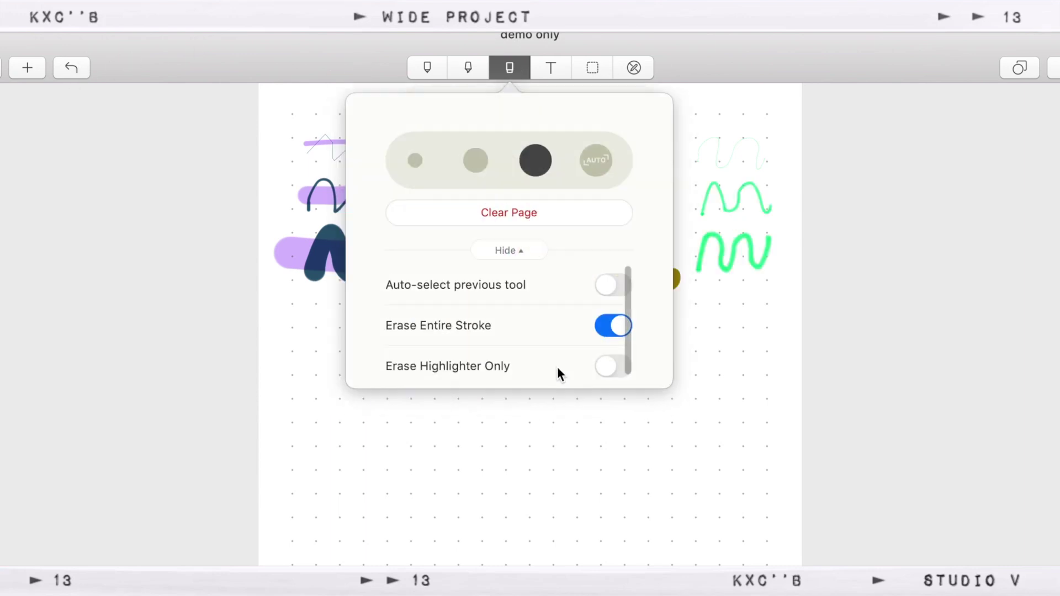
{"action": "left_click", "coordinate": [702, 364]}
{"action": "left_click", "coordinate": [565, 247]}
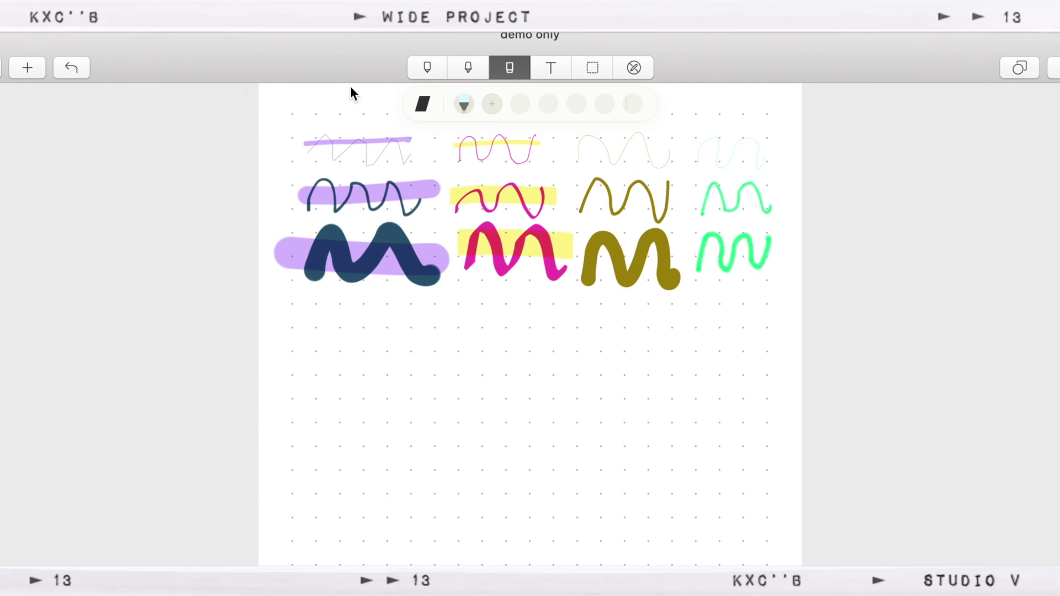
- Turn off the eraser's highlighter-only and entire-stroke options, then try the medium eraser size near the green squiggles
{"action": "left_click", "coordinate": [509, 67]}
{"action": "left_click", "coordinate": [614, 365]}
{"action": "left_click", "coordinate": [612, 326]}
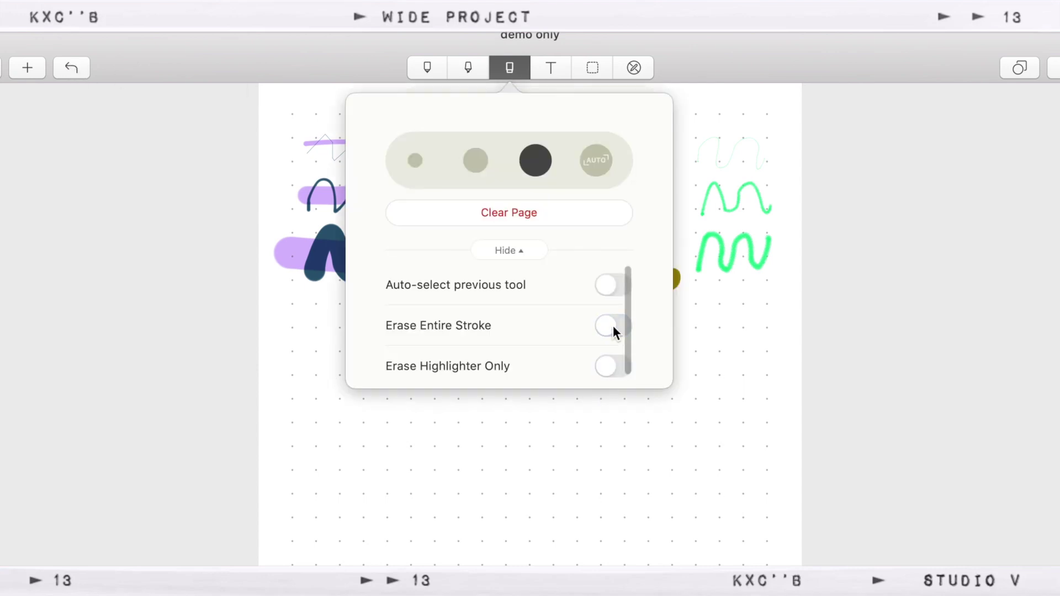
{"action": "left_click", "coordinate": [476, 161]}
{"action": "left_click", "coordinate": [740, 116]}
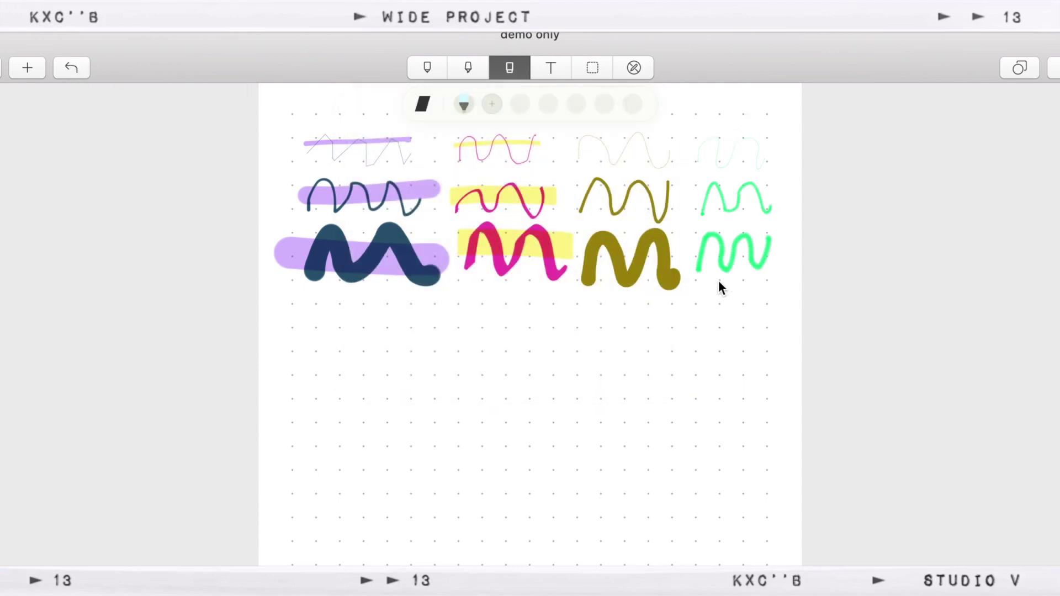
{"action": "left_click_drag", "start_coordinate": [720, 284], "coordinate": [758, 268]}
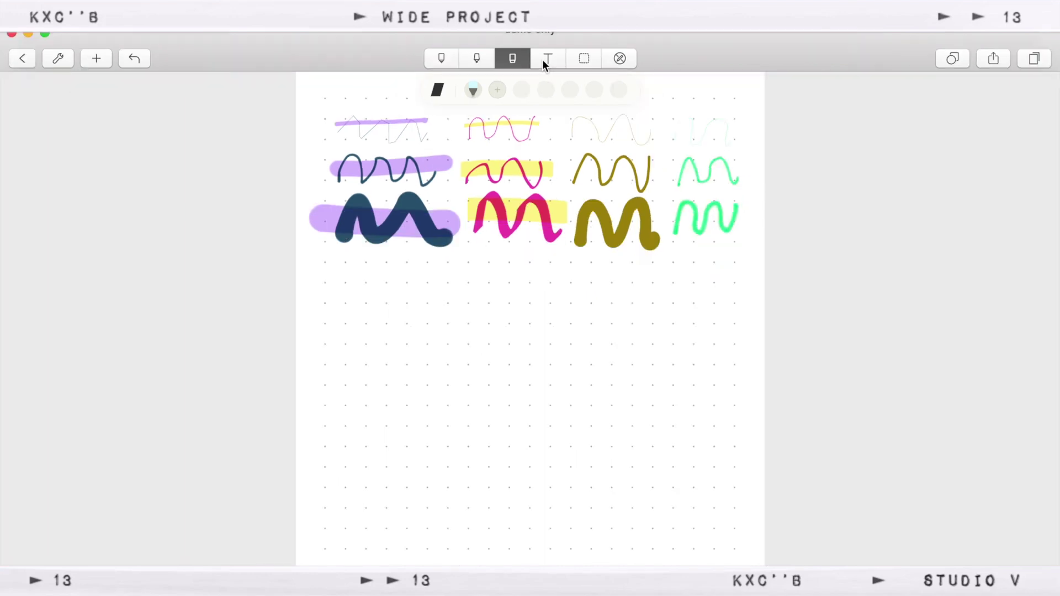
- Add a text box reading "Hello!" below the squiggles and give it a yellow background
{"action": "left_click", "coordinate": [547, 57]}
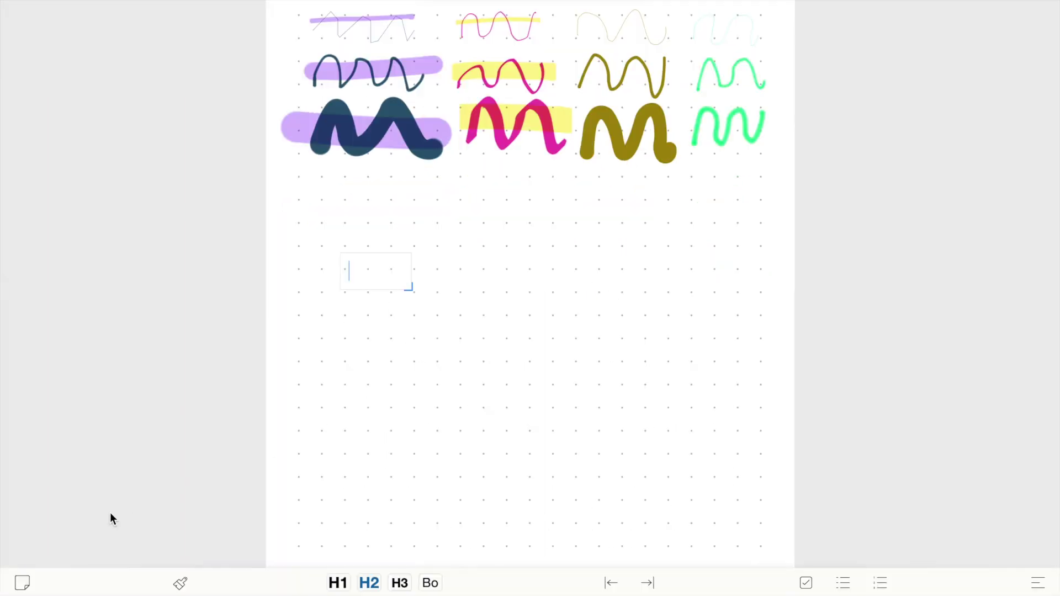
{"action": "type", "text": "Hello!"}
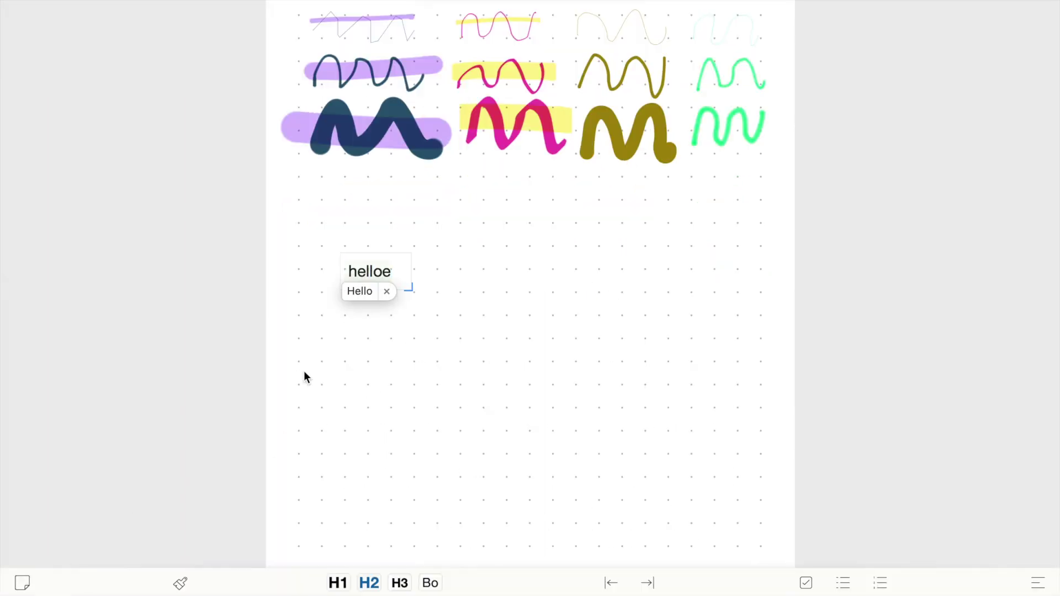
{"action": "key", "text": "ctrl+a"}
{"action": "left_click", "coordinate": [23, 581]}
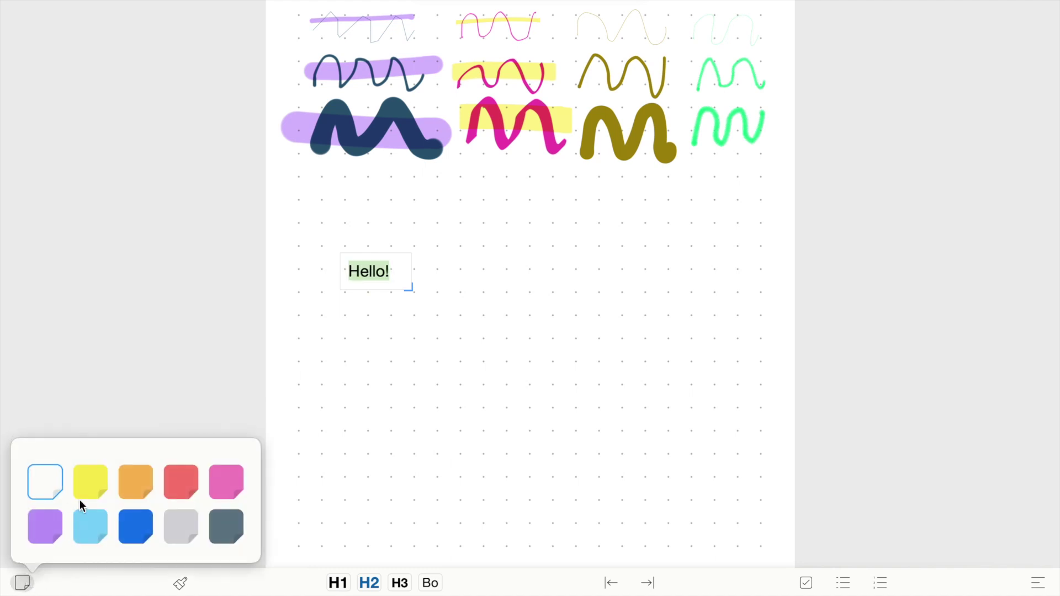
{"action": "left_click", "coordinate": [91, 489]}
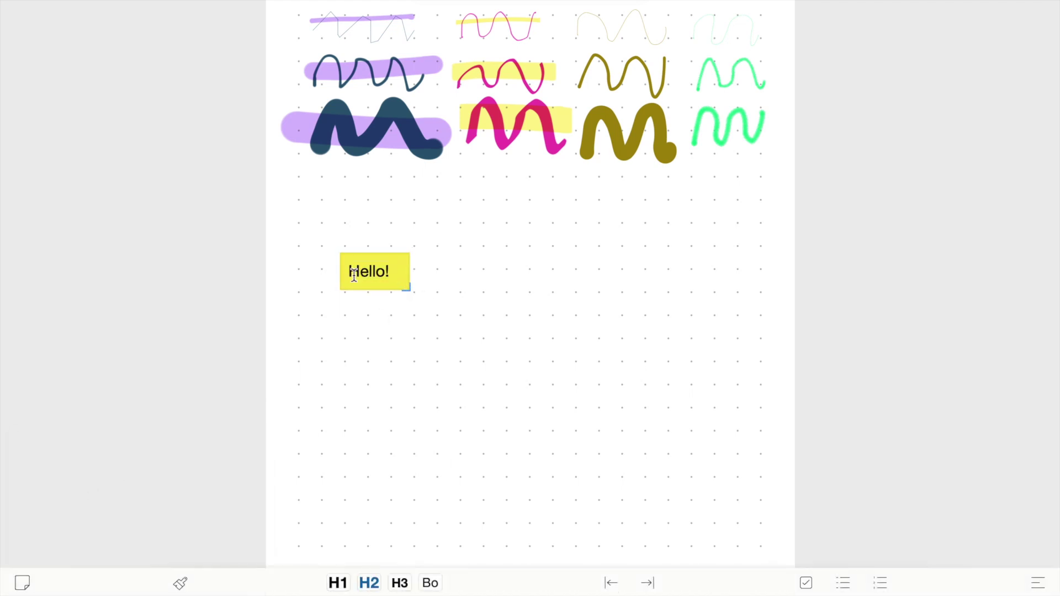
- Format the "Hello!" text in the Code Bold font with bold style at 22 pt
{"action": "left_click", "coordinate": [180, 583]}
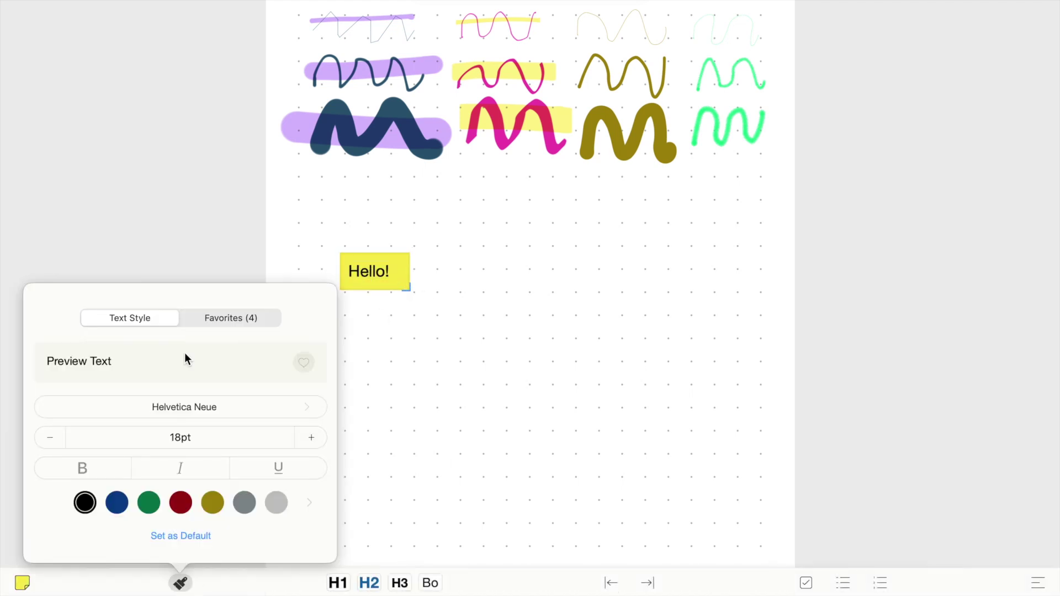
{"action": "left_click", "coordinate": [196, 406]}
{"action": "scroll", "coordinate": [193, 442], "scroll_direction": "down", "scroll_amount": 10}
{"action": "left_click", "coordinate": [60, 537]}
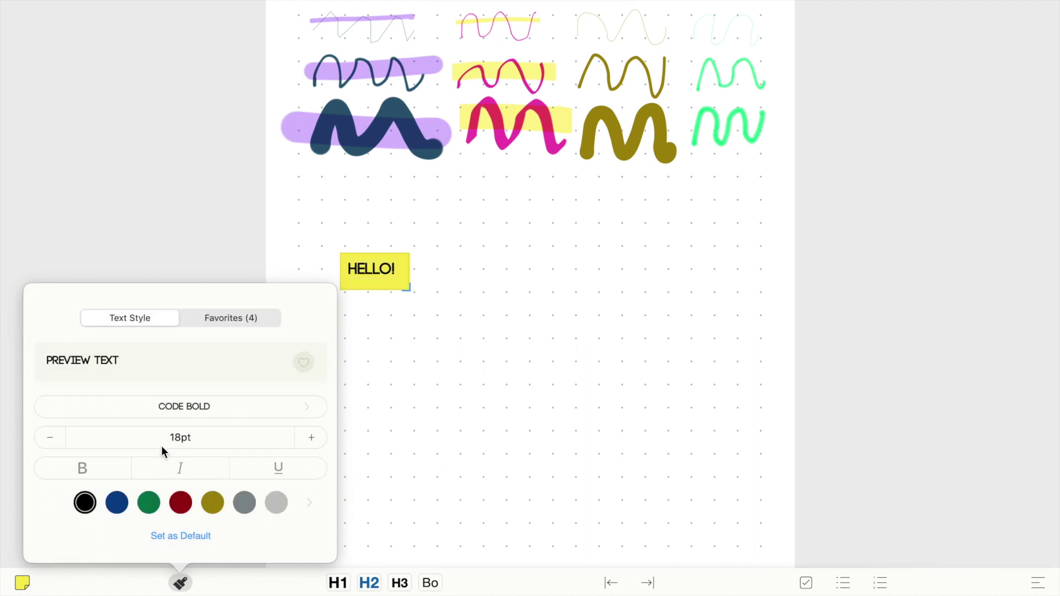
{"action": "left_click", "coordinate": [308, 438]}
{"action": "left_click", "coordinate": [307, 438]}
{"action": "left_click", "coordinate": [307, 437]}
{"action": "left_click", "coordinate": [308, 437]}
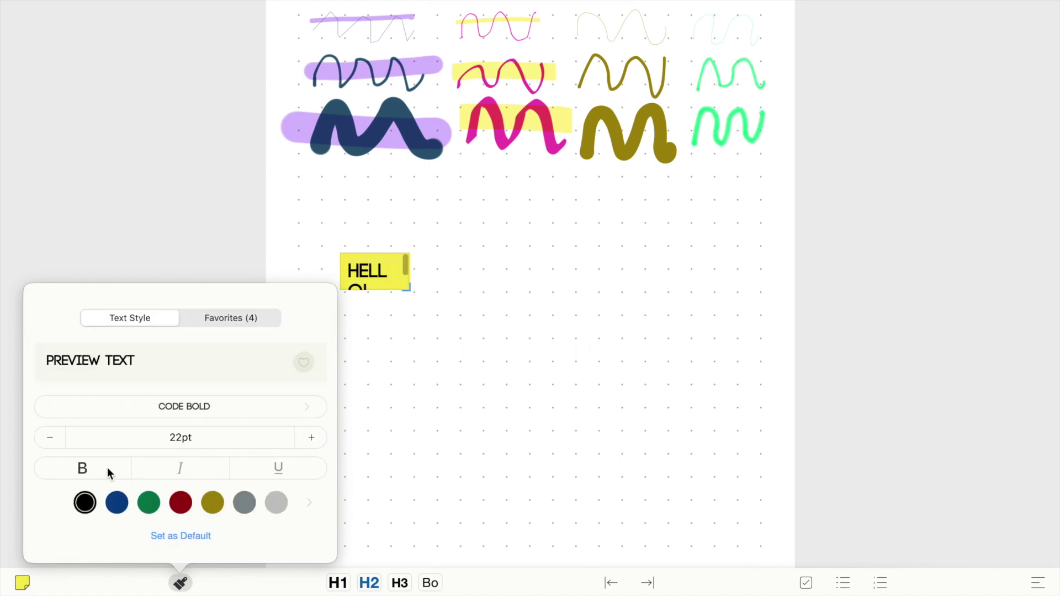
- Try green, dark red and grey on the "Hello!" text, return it to black, and check the favorite text styles
{"action": "left_click", "coordinate": [148, 502]}
{"action": "left_click", "coordinate": [181, 502]}
{"action": "left_click", "coordinate": [245, 502]}
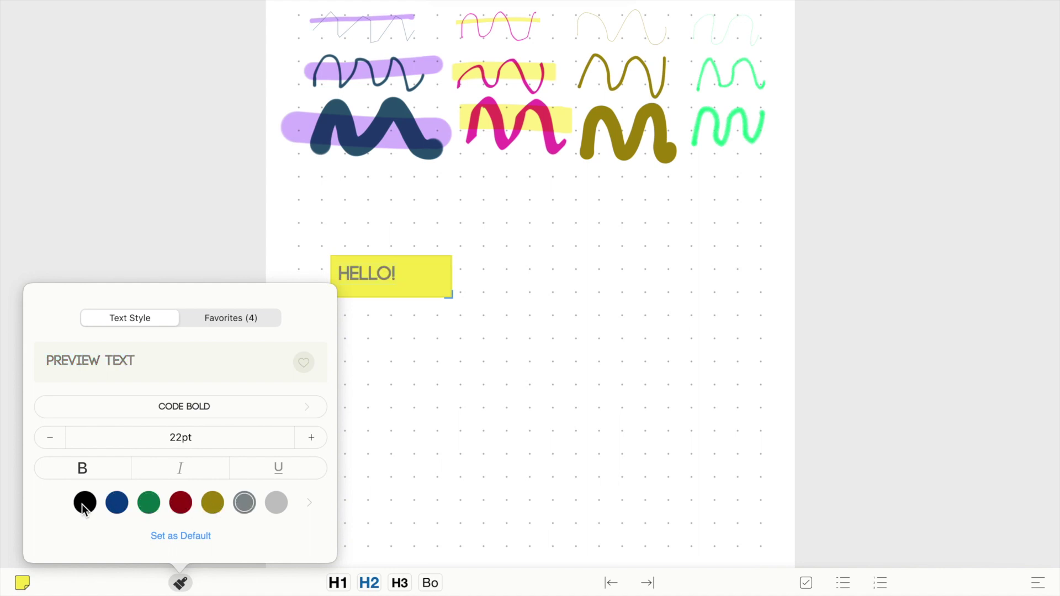
{"action": "left_click", "coordinate": [85, 502]}
{"action": "left_click", "coordinate": [231, 317]}
{"action": "left_click", "coordinate": [153, 321]}
- Browse the text colour swatches and try a custom light blue in the colour picker
{"action": "left_click", "coordinate": [308, 502]}
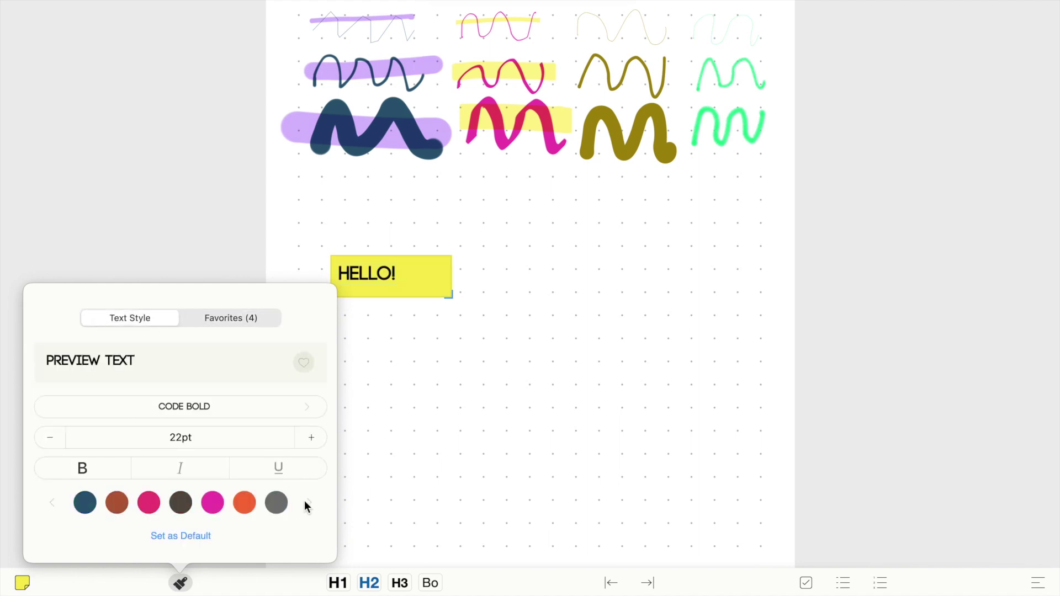
{"action": "left_click", "coordinate": [305, 503]}
{"action": "left_click", "coordinate": [93, 503]}
{"action": "left_click", "coordinate": [653, 234]}
{"action": "left_click", "coordinate": [442, 132]}
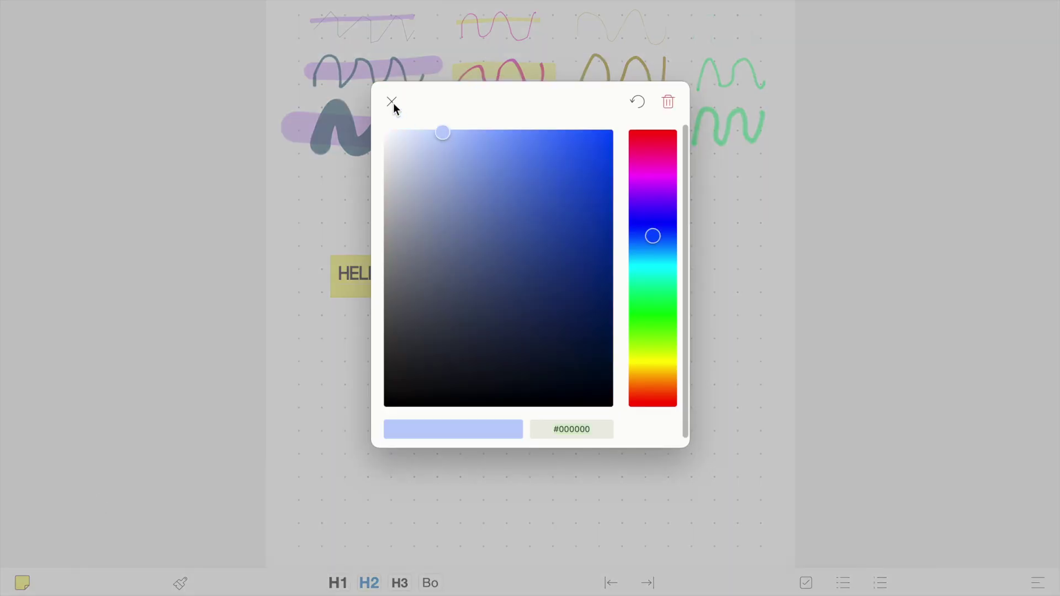
{"action": "left_click", "coordinate": [392, 103]}
{"action": "left_click", "coordinate": [182, 585]}
{"action": "left_click", "coordinate": [308, 504]}
{"action": "left_click", "coordinate": [366, 303]}
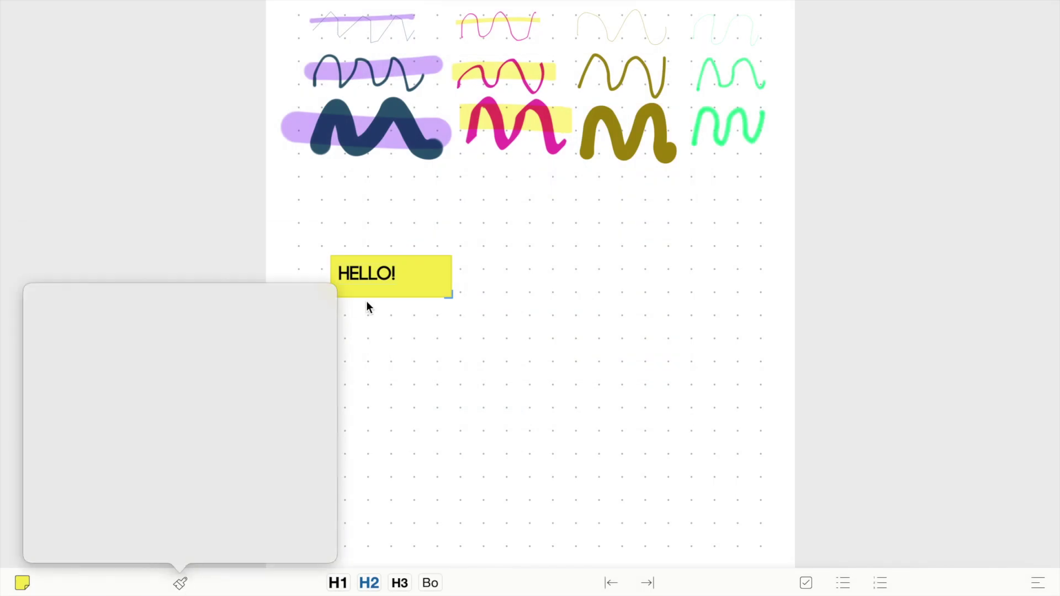
- Try the H1, H3 and body presets on the "Hello!" text and settle on the H2 style
{"action": "left_click", "coordinate": [337, 585]}
{"action": "left_click", "coordinate": [368, 583]}
{"action": "left_click", "coordinate": [399, 583]}
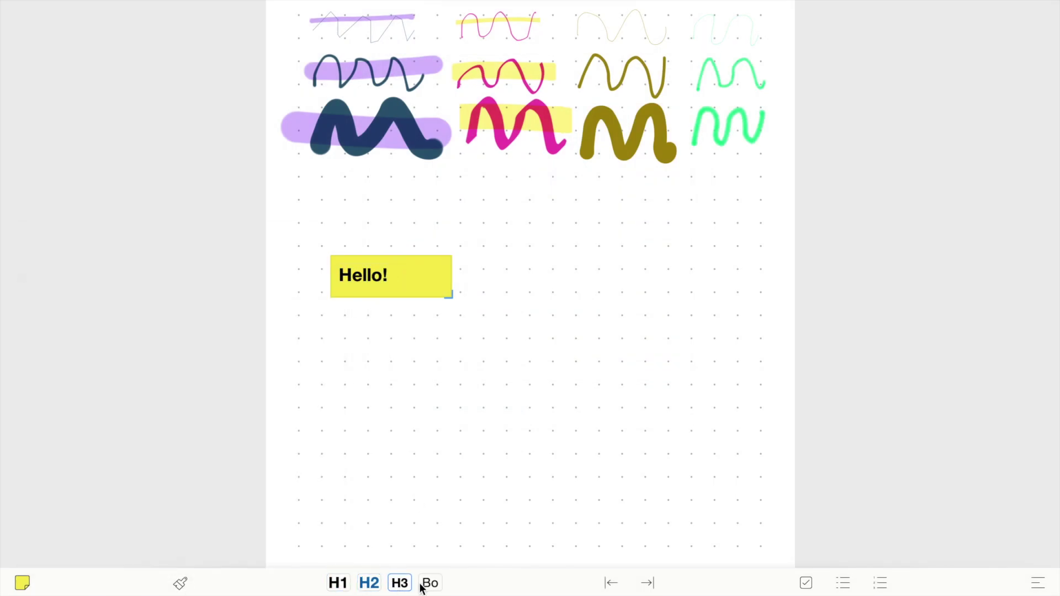
{"action": "left_click", "coordinate": [428, 583]}
{"action": "left_click", "coordinate": [339, 586]}
{"action": "left_click", "coordinate": [369, 583]}
- Indent and outdent the "Hello!" text, then try checkbox and bullet formatting before making it a numbered list item
{"action": "left_click", "coordinate": [647, 583]}
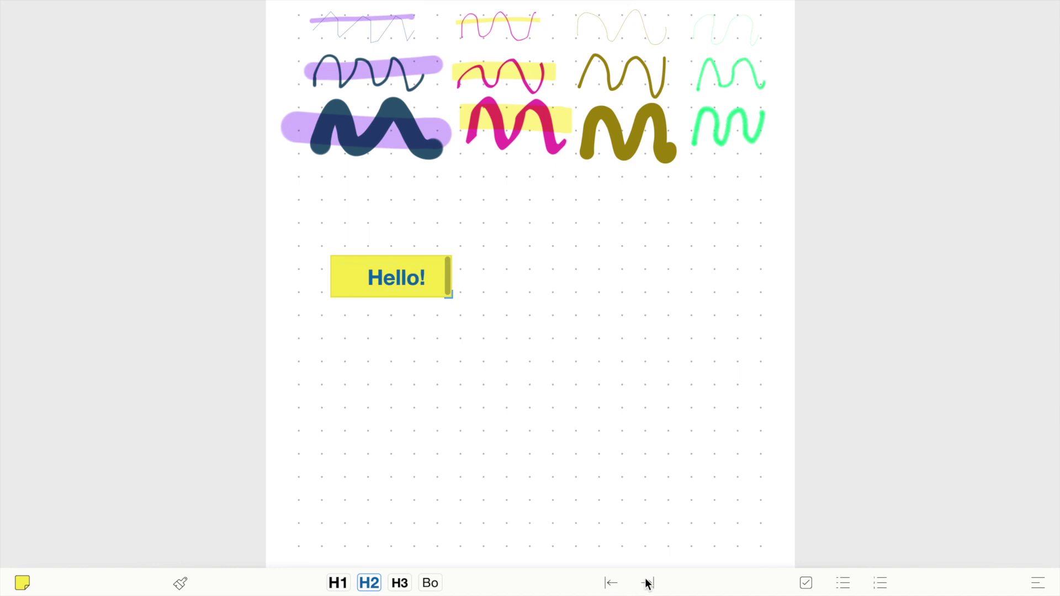
{"action": "left_click", "coordinate": [610, 583]}
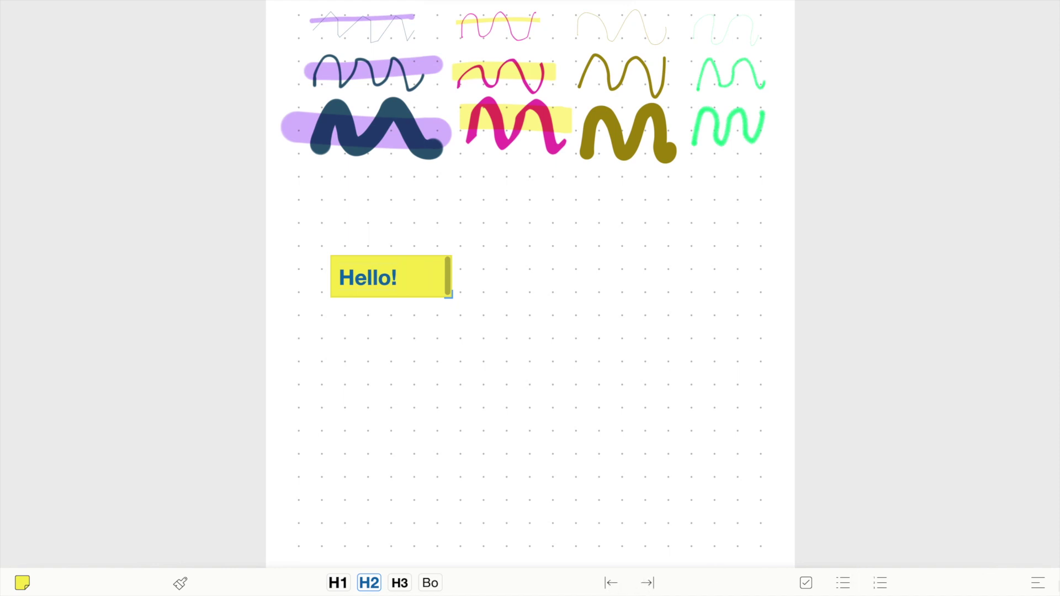
{"action": "left_click", "coordinate": [805, 583]}
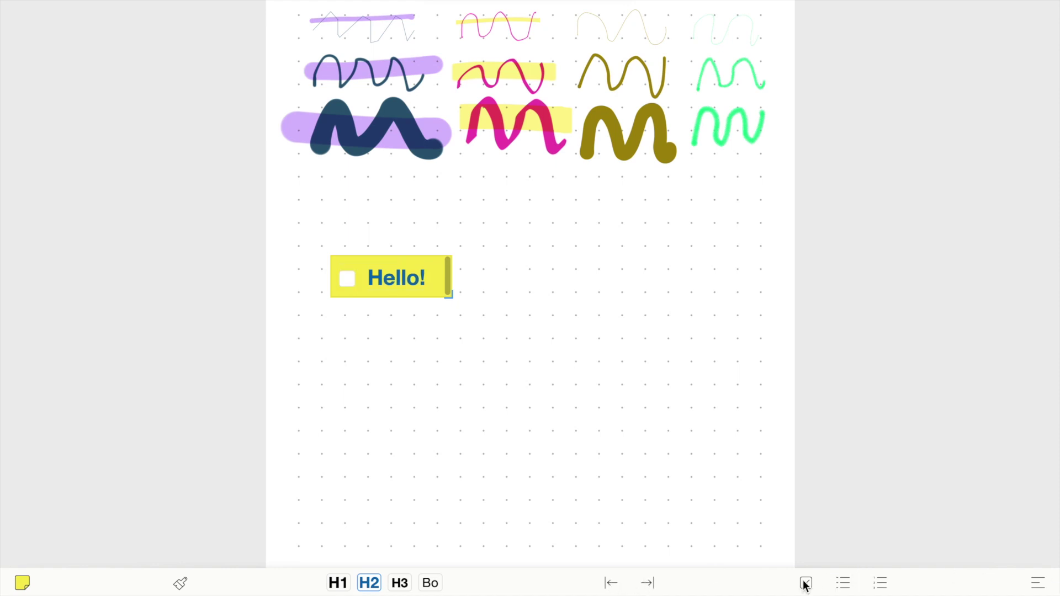
{"action": "left_click", "coordinate": [348, 288]}
{"action": "left_click", "coordinate": [840, 583]}
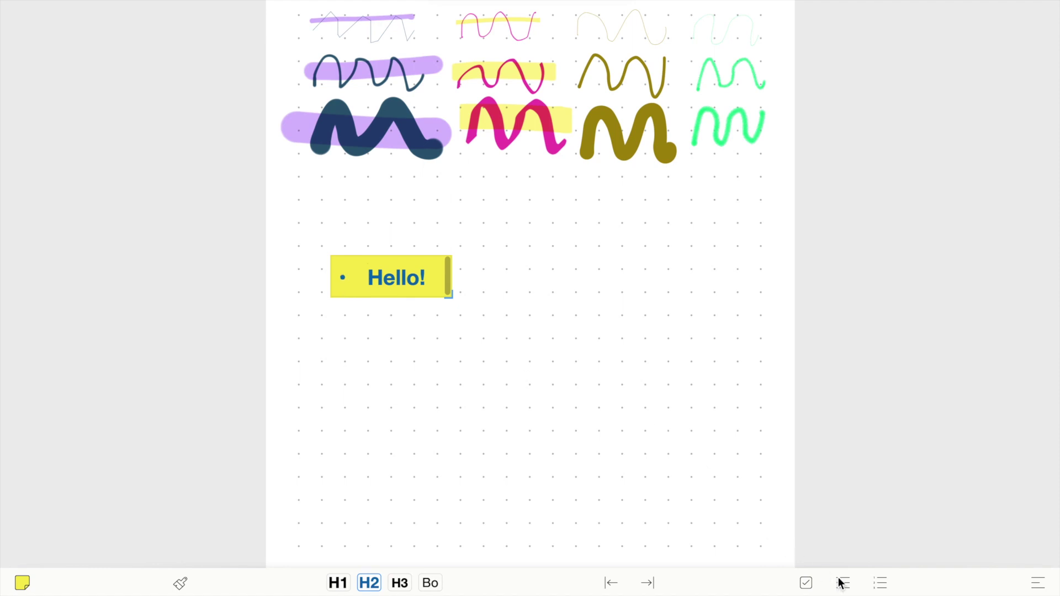
{"action": "left_click", "coordinate": [880, 582]}
- Try centre and right alignment on the numbered "Hello!" text, return it to left alignment, and finish editing the text box
{"action": "left_click", "coordinate": [1037, 584]}
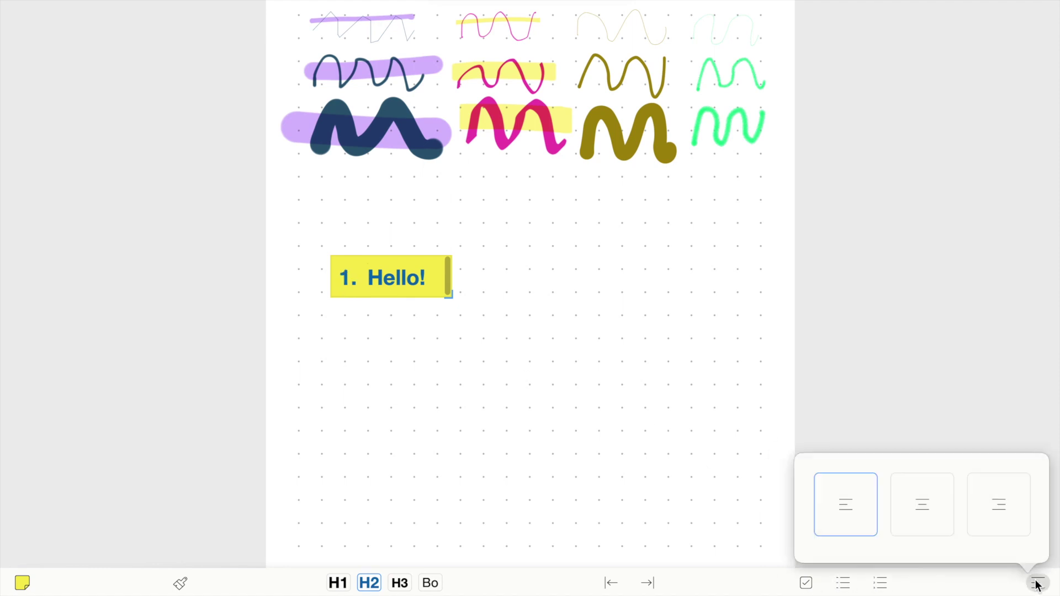
{"action": "left_click", "coordinate": [923, 522]}
{"action": "left_click", "coordinate": [1035, 584]}
{"action": "left_click", "coordinate": [999, 485]}
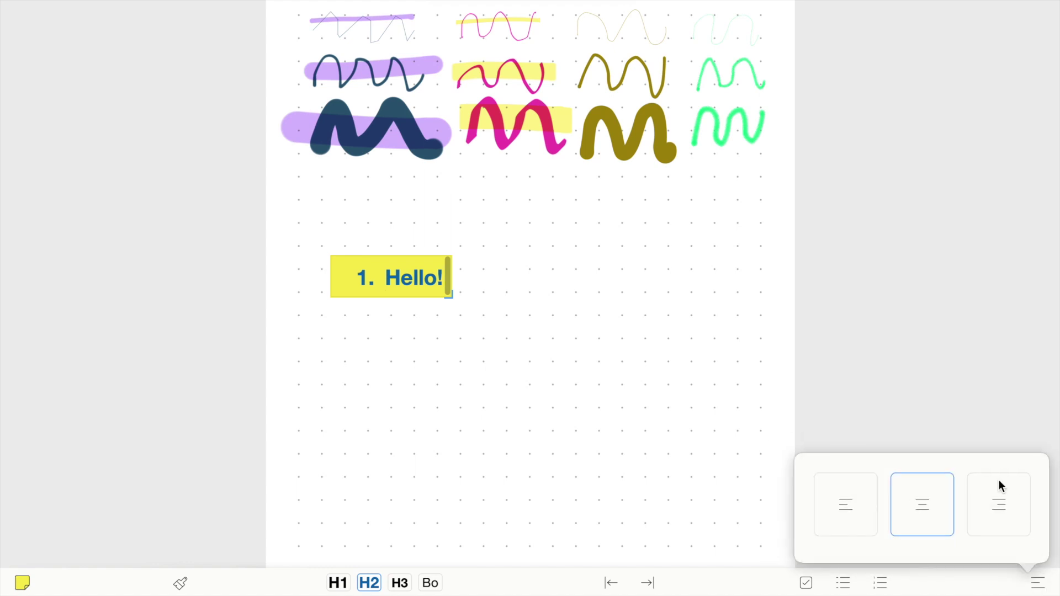
{"action": "left_click", "coordinate": [1036, 585]}
{"action": "left_click", "coordinate": [845, 504]}
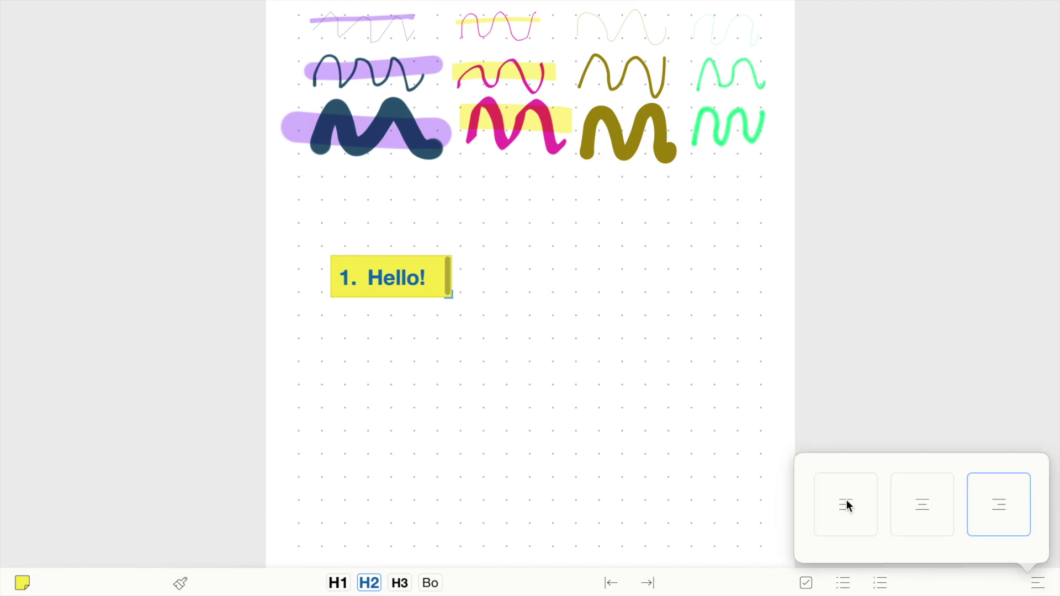
{"action": "left_click", "coordinate": [529, 360]}
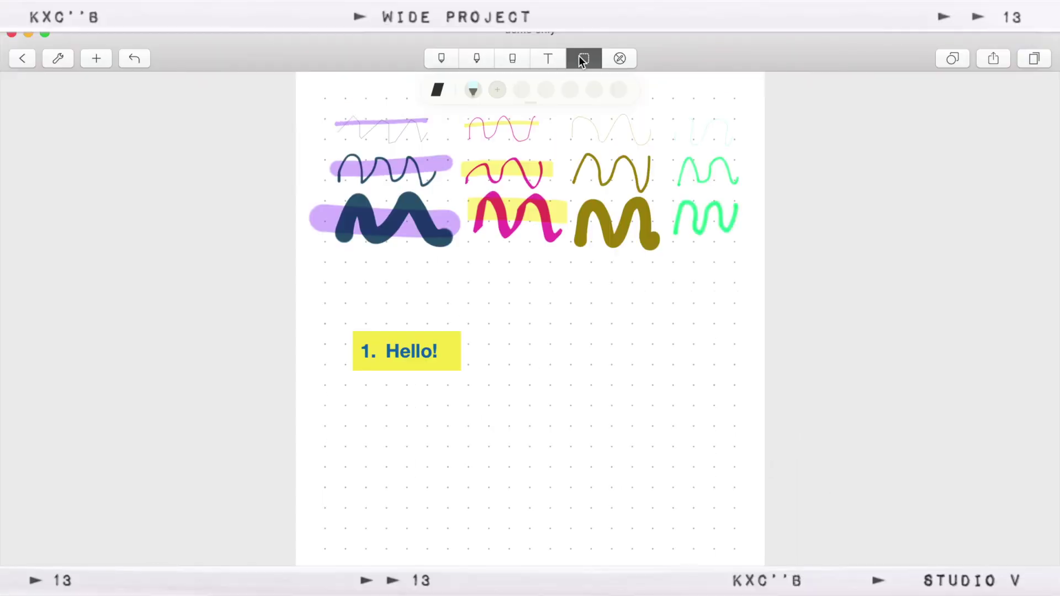
- Lasso the yellow "Hello!" text box, move it to the page's centre just below the squiggles, and check the actions available for it
{"action": "left_click", "coordinate": [581, 60]}
{"action": "mouse_move", "coordinate": [428, 324]}
{"action": "left_mouse_down"}
{"action": "mouse_move", "coordinate": [483, 367]}
{"action": "mouse_move", "coordinate": [425, 312]}
{"action": "left_mouse_up"}
{"action": "mouse_move", "coordinate": [392, 355]}
{"action": "left_mouse_down"}
{"action": "mouse_move", "coordinate": [509, 313]}
{"action": "mouse_move", "coordinate": [429, 308]}
{"action": "mouse_move", "coordinate": [564, 300]}
{"action": "left_mouse_up"}
{"action": "right_click", "coordinate": [564, 299]}
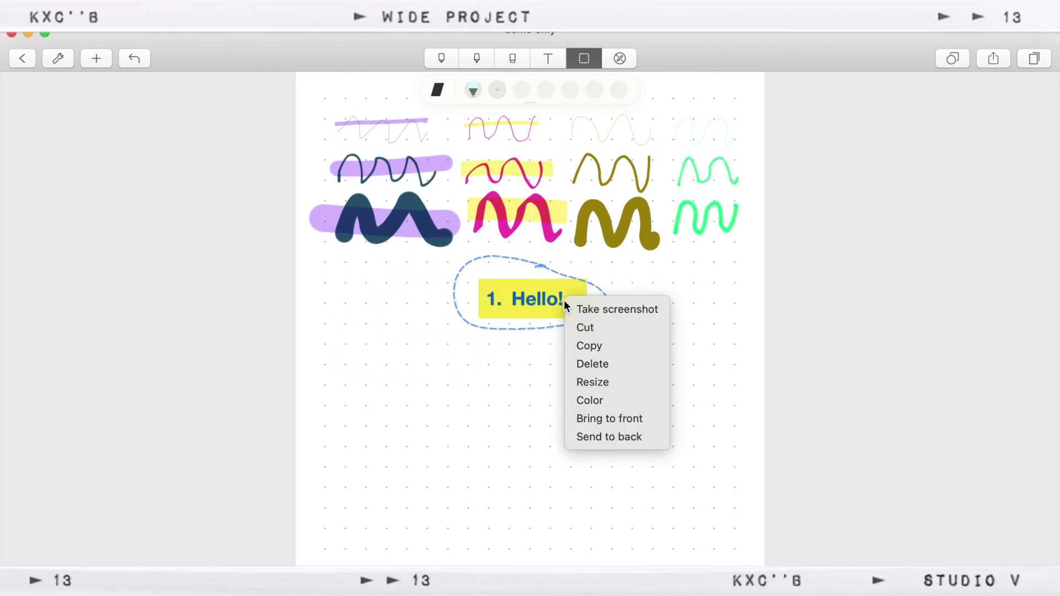
{"action": "left_click", "coordinate": [692, 386]}
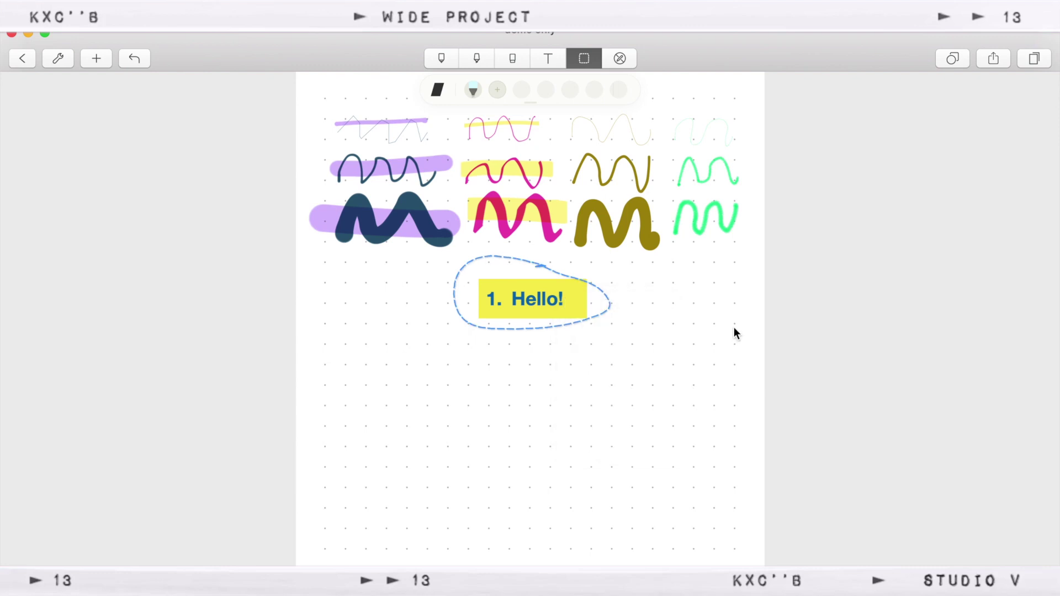
- Clear the lasso selection, switch the page to view-only mode, and return to the notebook library
{"action": "left_click", "coordinate": [735, 328]}
{"action": "left_click", "coordinate": [621, 58]}
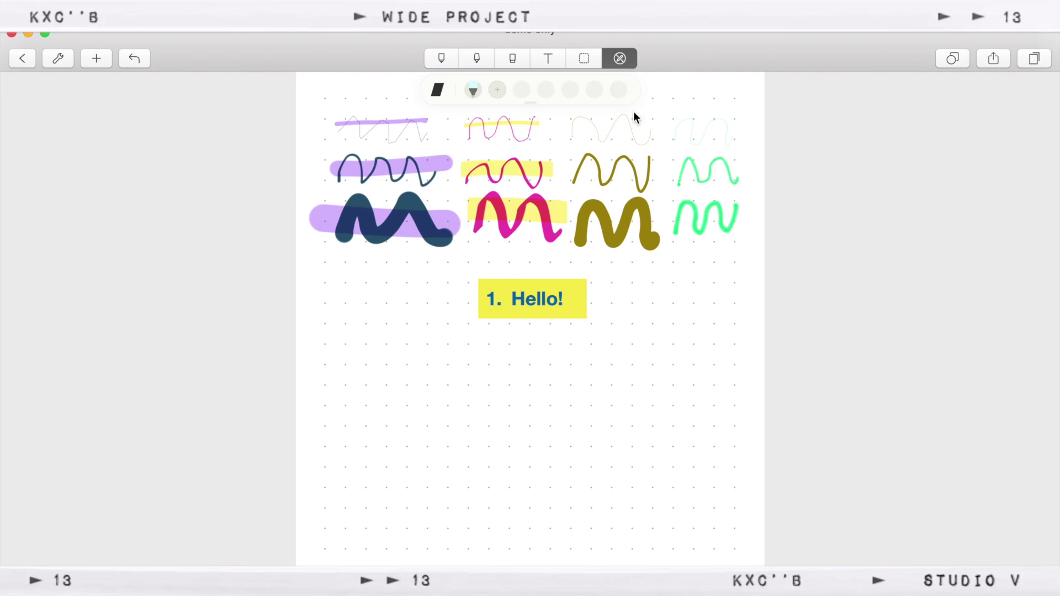
{"action": "left_click", "coordinate": [23, 59]}
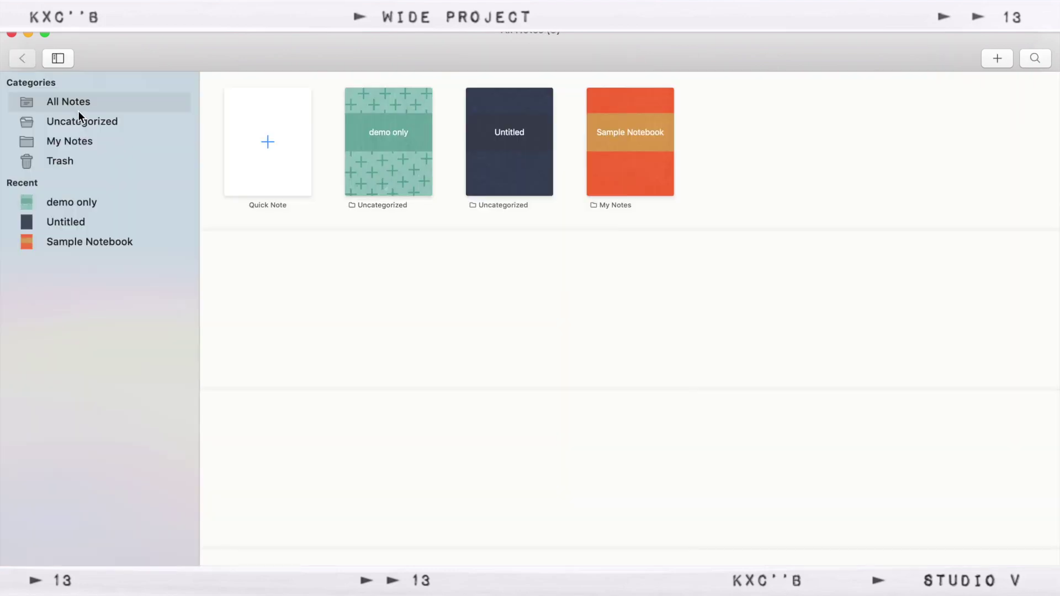
- Move the "demo only" notebook into a new category named "demo" and open that category
{"action": "left_click", "coordinate": [412, 188]}
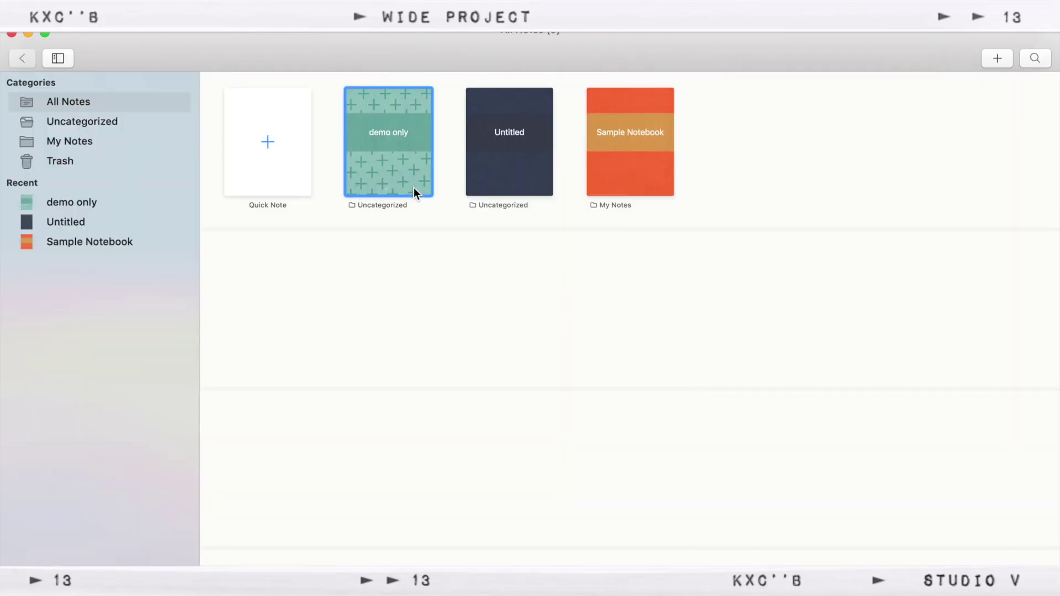
{"action": "right_click", "coordinate": [415, 193]}
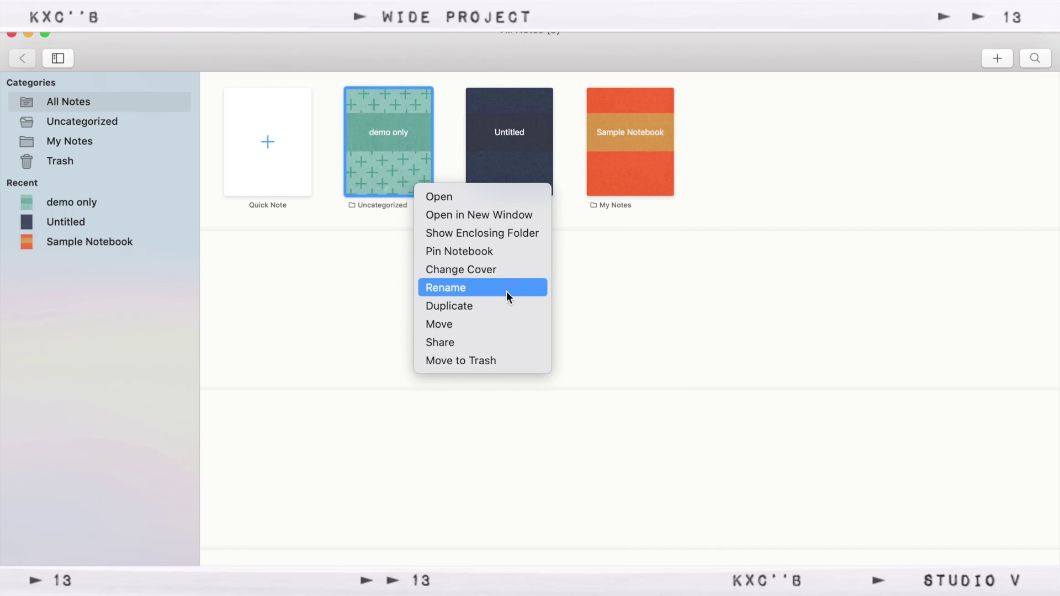
{"action": "left_click", "coordinate": [499, 326]}
{"action": "type", "text": "demo"}
{"action": "key", "text": "Return"}
{"action": "left_click", "coordinate": [73, 141]}
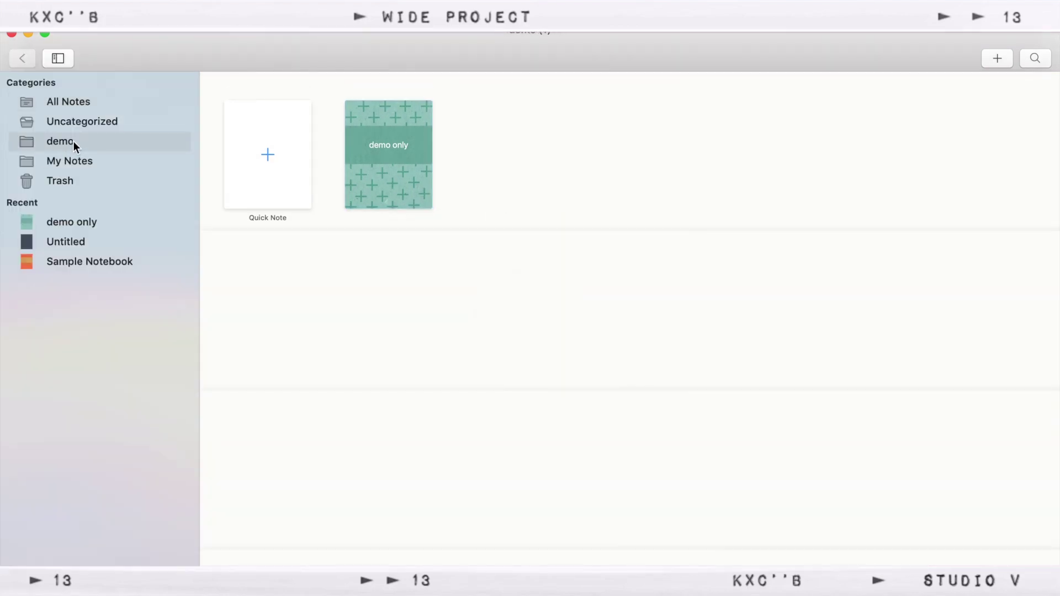
{"action": "right_click", "coordinate": [73, 141]}
{"action": "left_click", "coordinate": [88, 141]}
- Move the "demo only" notebook from the demo category to the trash and open the Trash category
{"action": "right_click", "coordinate": [363, 188]}
{"action": "left_click", "coordinate": [403, 347]}
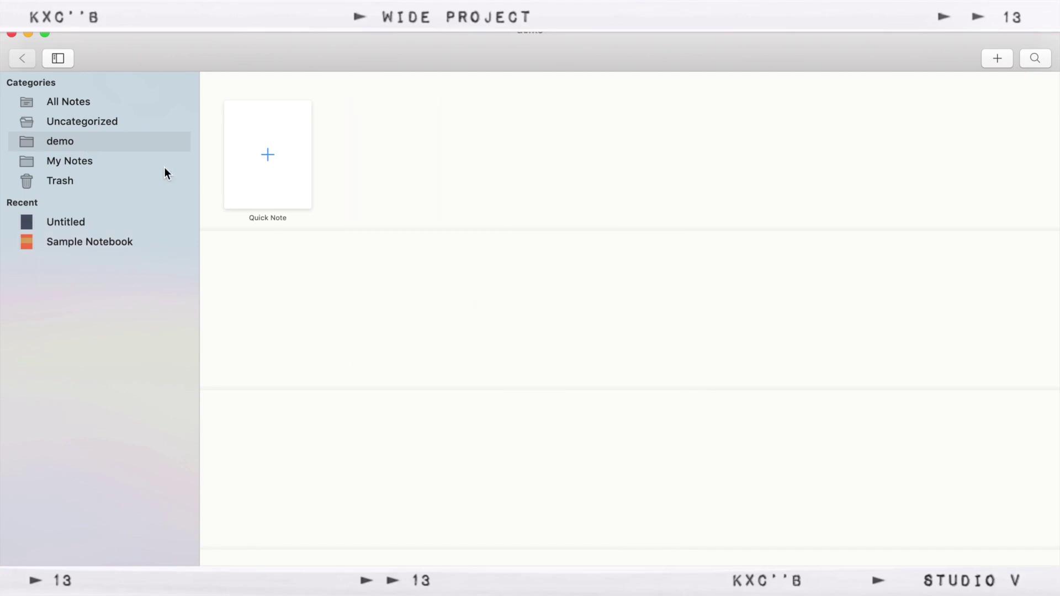
{"action": "left_click", "coordinate": [64, 185]}
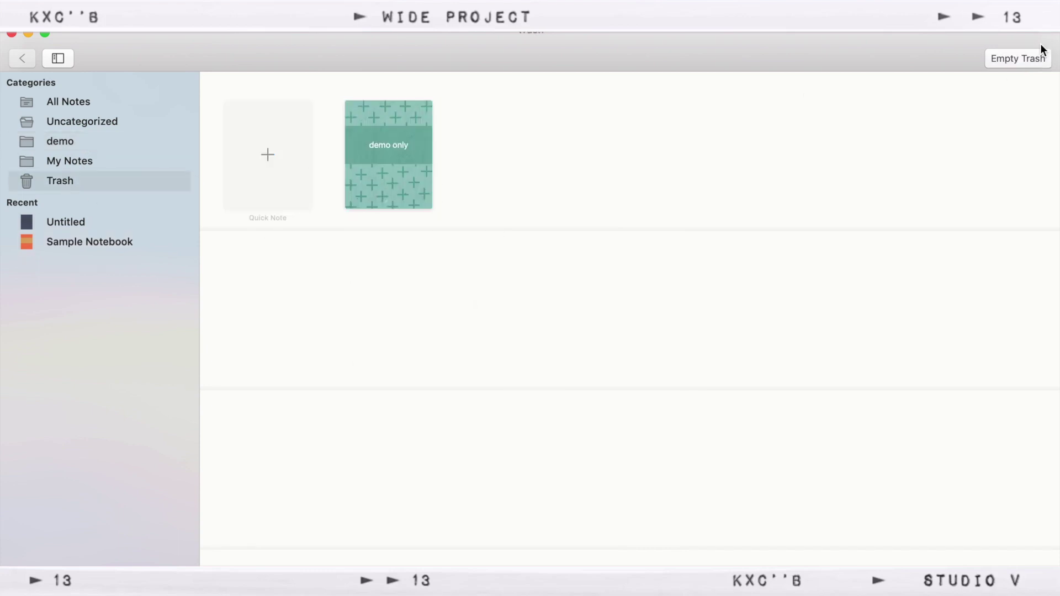
- Restore the "demo only" notebook from the trash and open the demo category
{"action": "left_click", "coordinate": [417, 176]}
{"action": "right_click", "coordinate": [417, 177]}
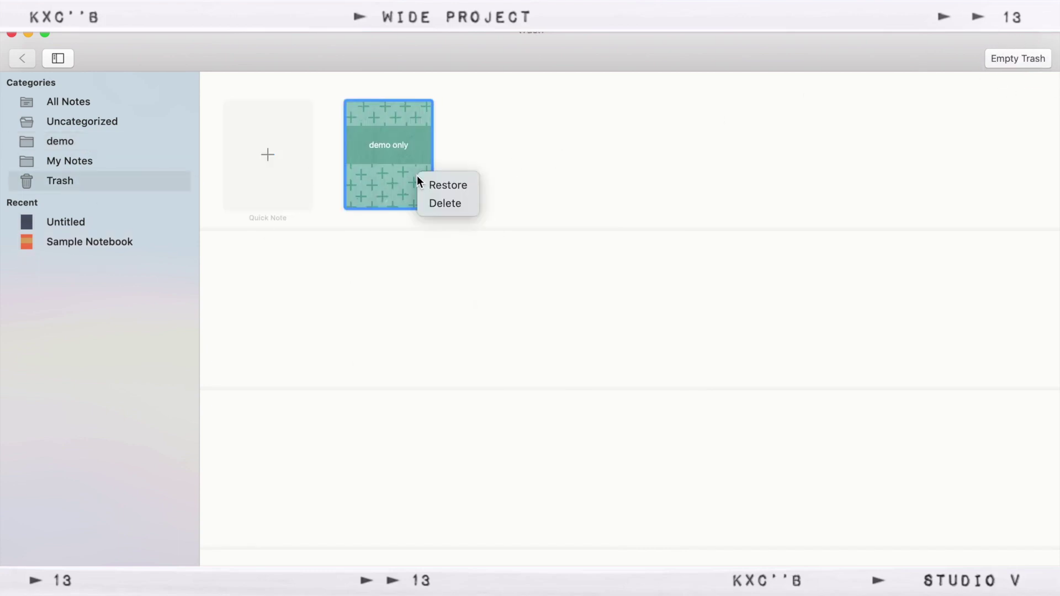
{"action": "left_click", "coordinate": [462, 190]}
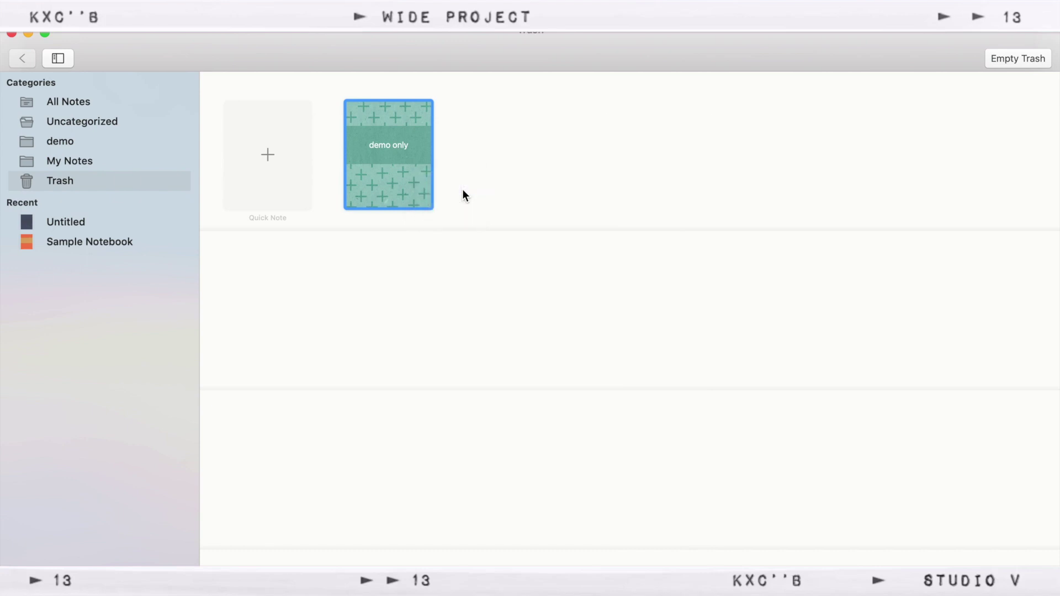
{"action": "left_click", "coordinate": [74, 141]}
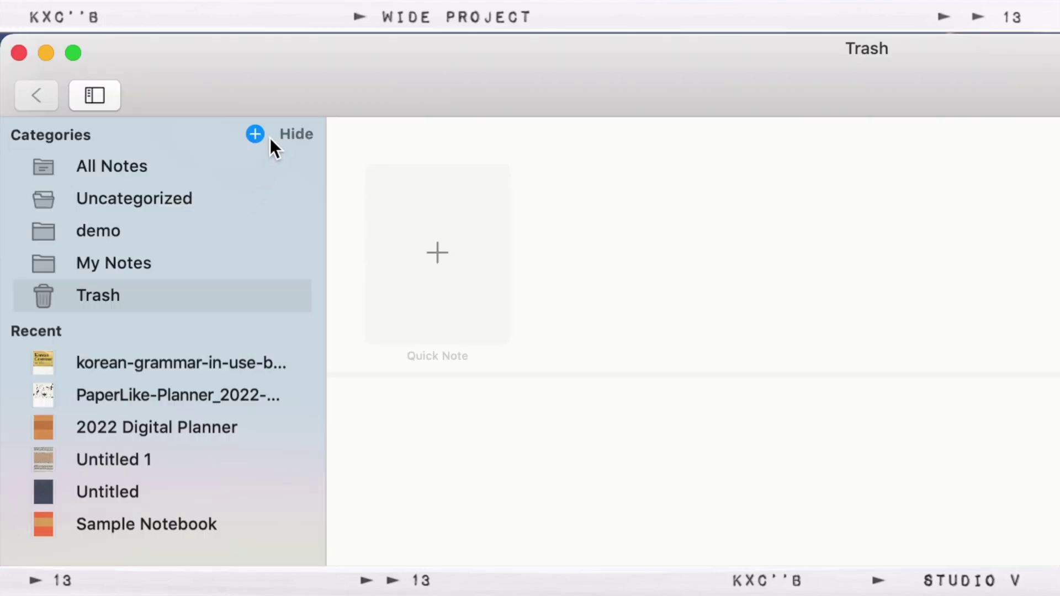
- Add a new category named "Japanese" to the library and select it
{"action": "left_click", "coordinate": [255, 135]}
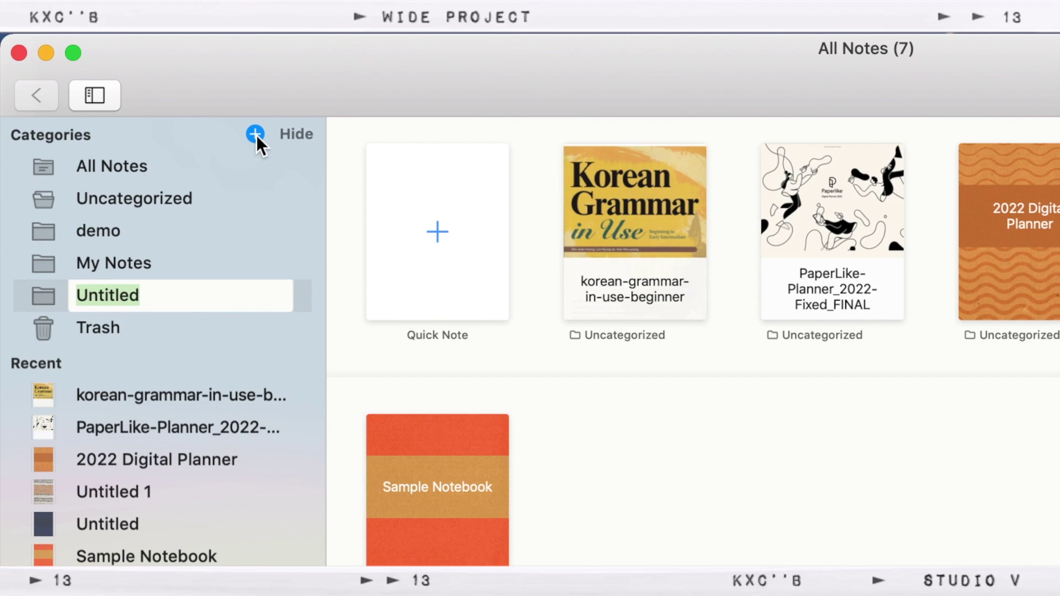
{"action": "type", "text": "Japanese"}
{"action": "key", "text": "Return"}
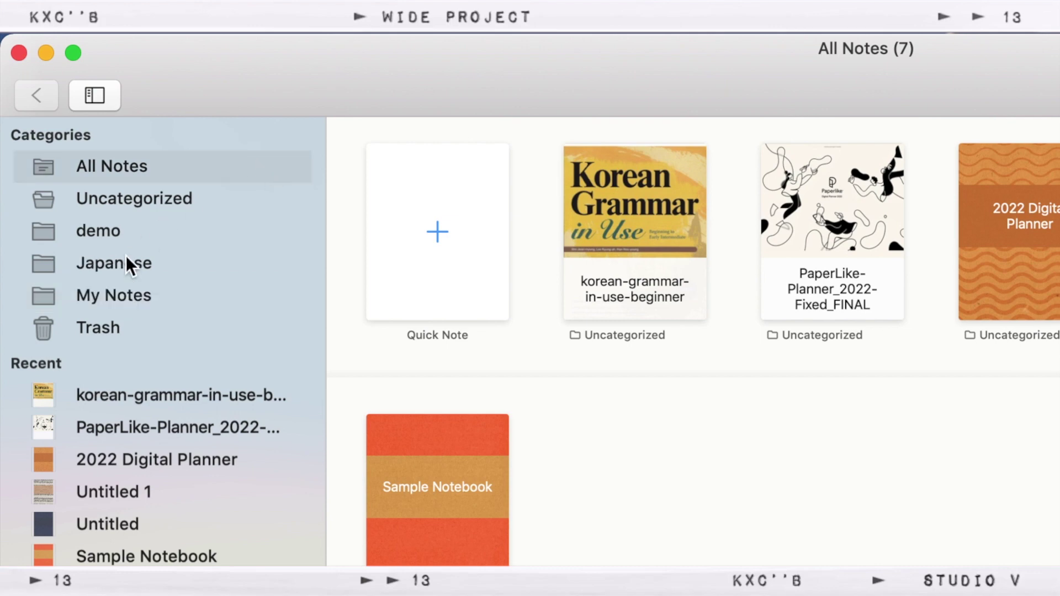
{"action": "left_click", "coordinate": [131, 259]}
- Start a new notebook and choose the Retro 4 cover for it
{"action": "left_click", "coordinate": [993, 61]}
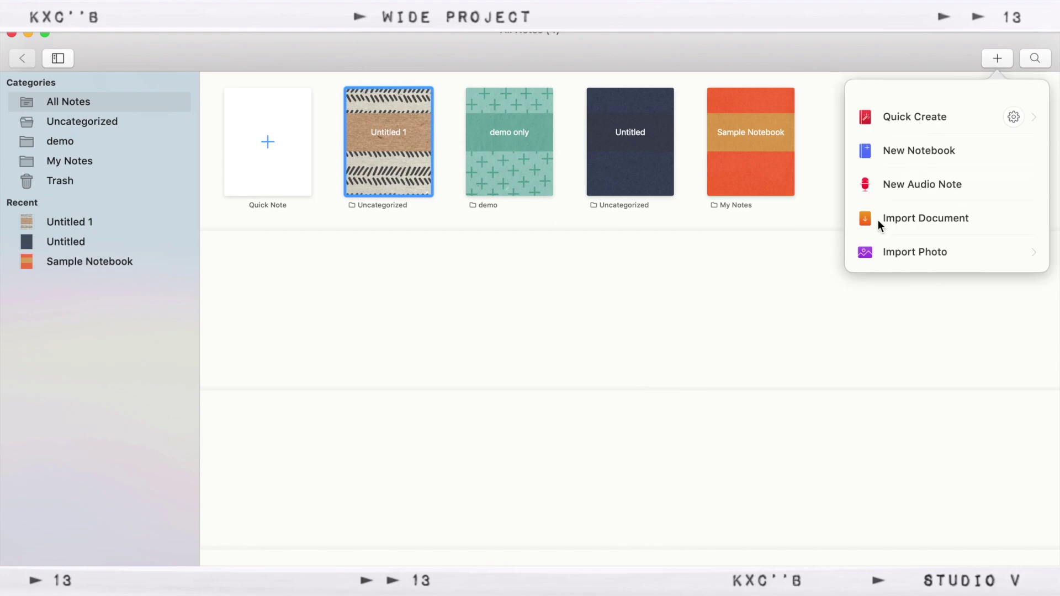
{"action": "left_click", "coordinate": [900, 154]}
{"action": "left_click", "coordinate": [469, 343]}
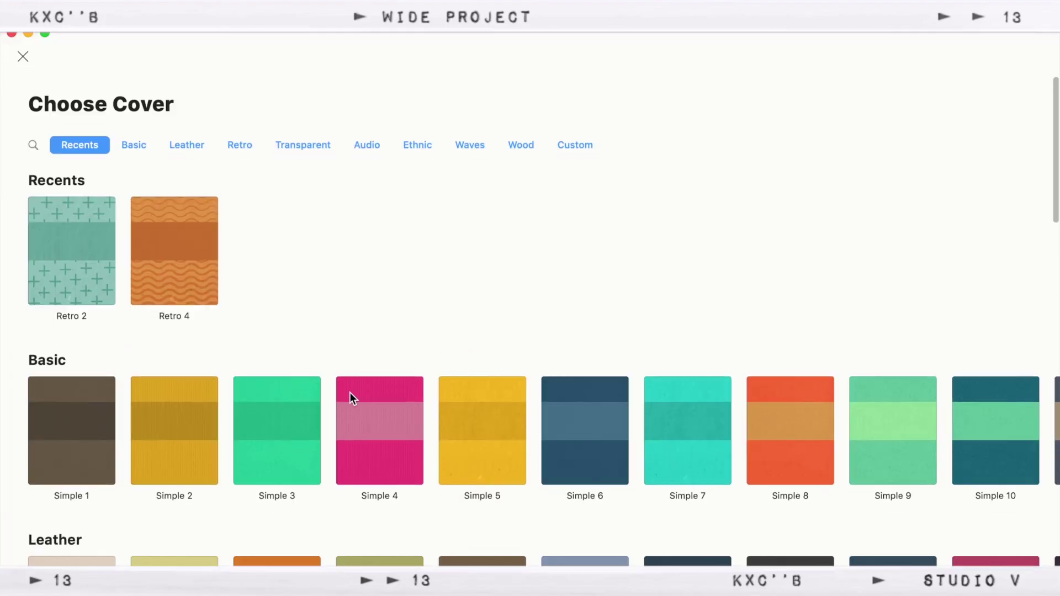
{"action": "scroll", "coordinate": [350, 398], "scroll_direction": "down", "scroll_amount": 3}
{"action": "left_click", "coordinate": [170, 123]}
- Choose the landscape Modern digital diary as the new notebook's paper template
{"action": "left_click", "coordinate": [597, 339]}
{"action": "left_click", "coordinate": [568, 58]}
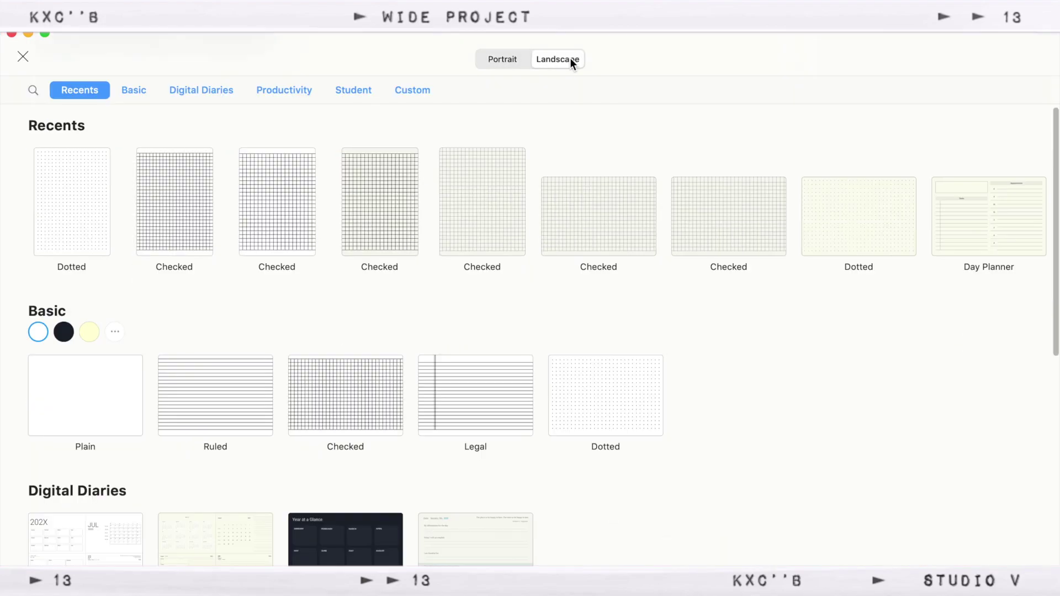
{"action": "left_click", "coordinate": [210, 89]}
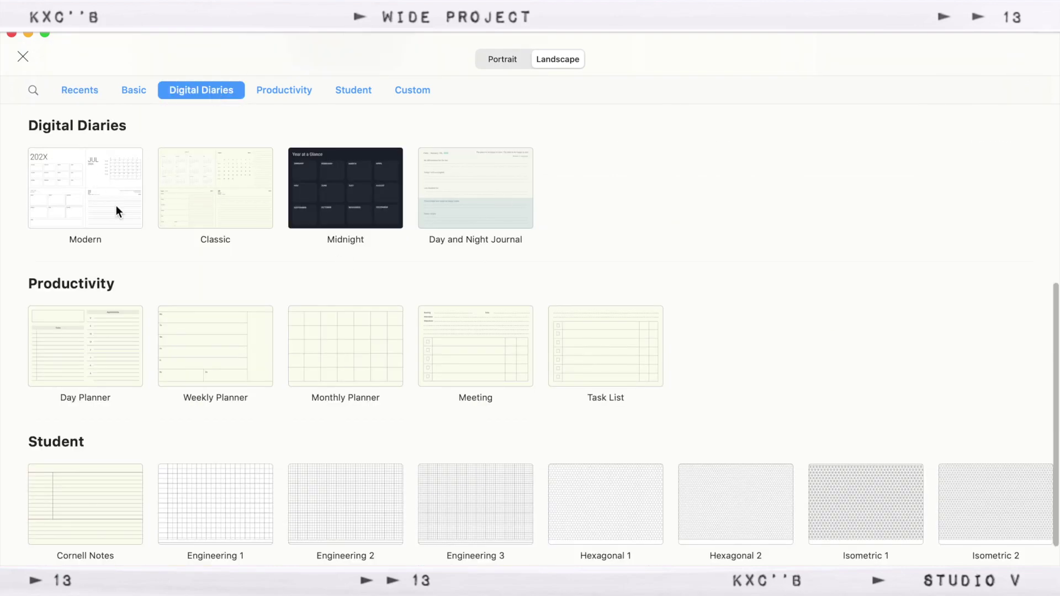
{"action": "left_click", "coordinate": [130, 169]}
- Set the diary's date range from January 2022 to December 2022
{"action": "scroll", "coordinate": [237, 107], "scroll_direction": "up", "scroll_amount": 3}
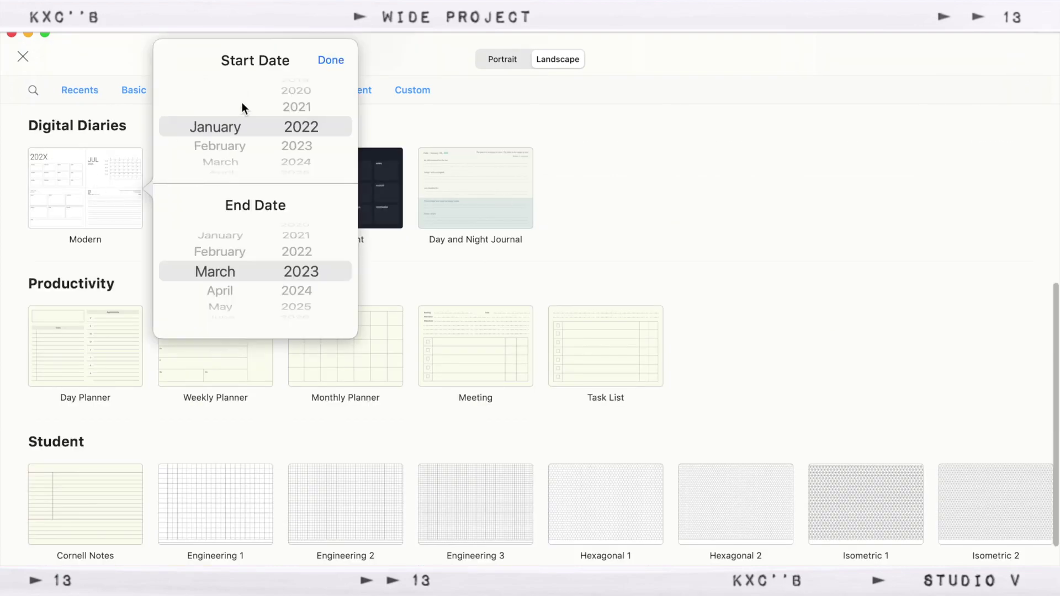
{"action": "scroll", "coordinate": [227, 260], "scroll_direction": "up", "scroll_amount": 3}
{"action": "scroll", "coordinate": [300, 260], "scroll_direction": "up", "scroll_amount": 3}
{"action": "scroll", "coordinate": [299, 260], "scroll_direction": "down", "scroll_amount": 2}
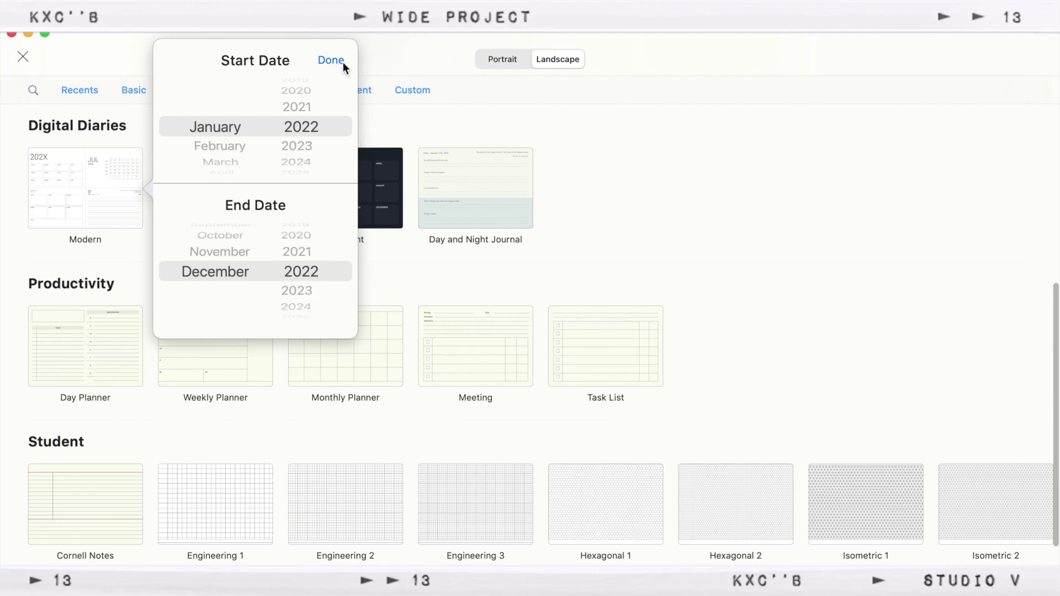
{"action": "left_click", "coordinate": [333, 60]}
- Name the notebook "2022 Digital Planner" and create it
{"action": "left_click", "coordinate": [497, 433]}
{"action": "type", "text": "2022 Digital Planner"}
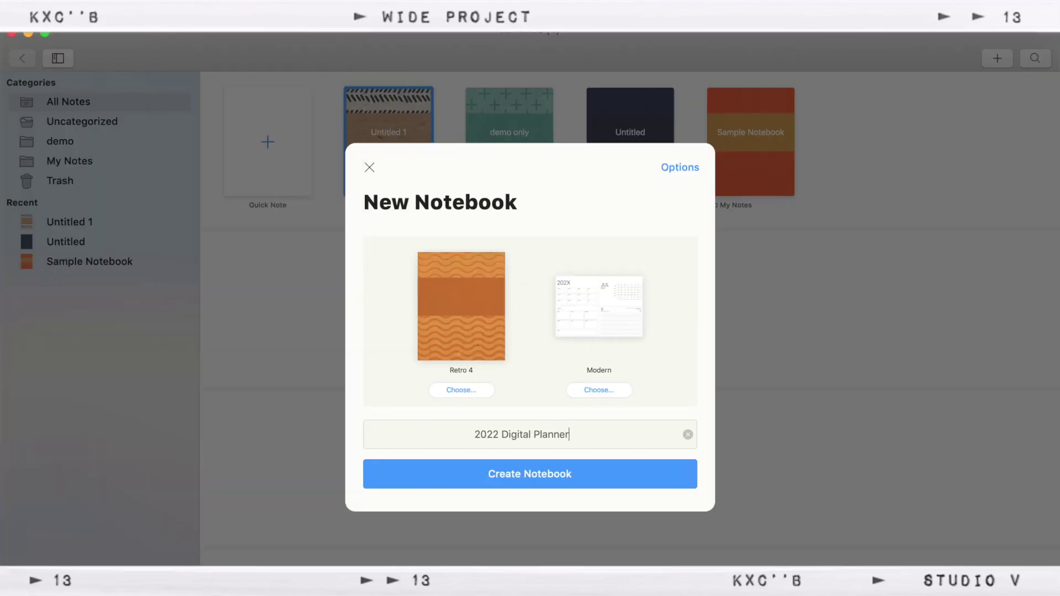
{"action": "left_click", "coordinate": [550, 474]}
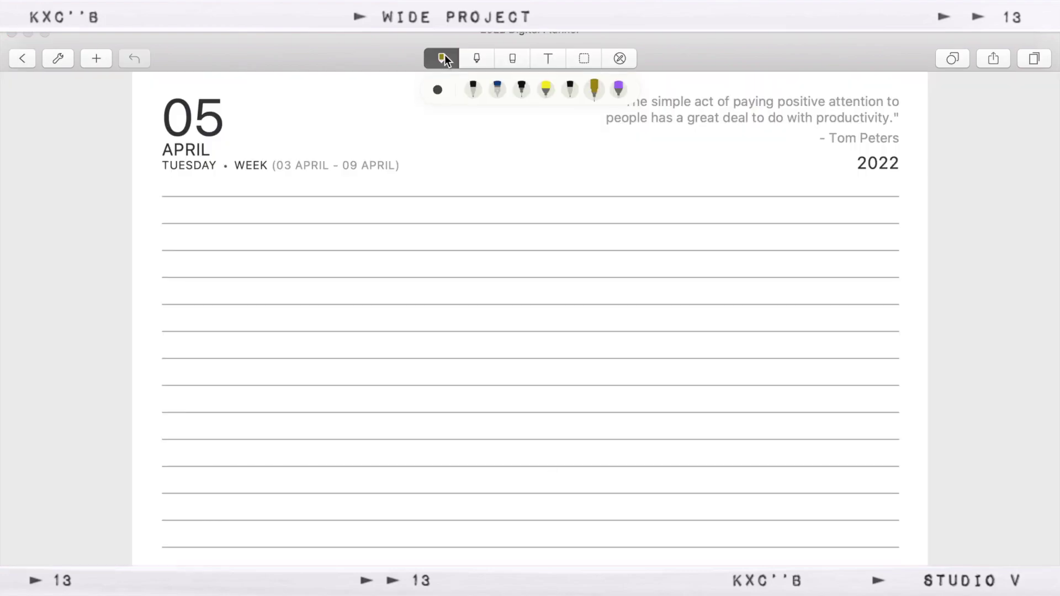
- Browse the planner's daily pages for early April 2022 and return to the notebook library
{"action": "left_click", "coordinate": [445, 55]}
{"action": "left_click", "coordinate": [580, 300]}
{"action": "left_click", "coordinate": [688, 67]}
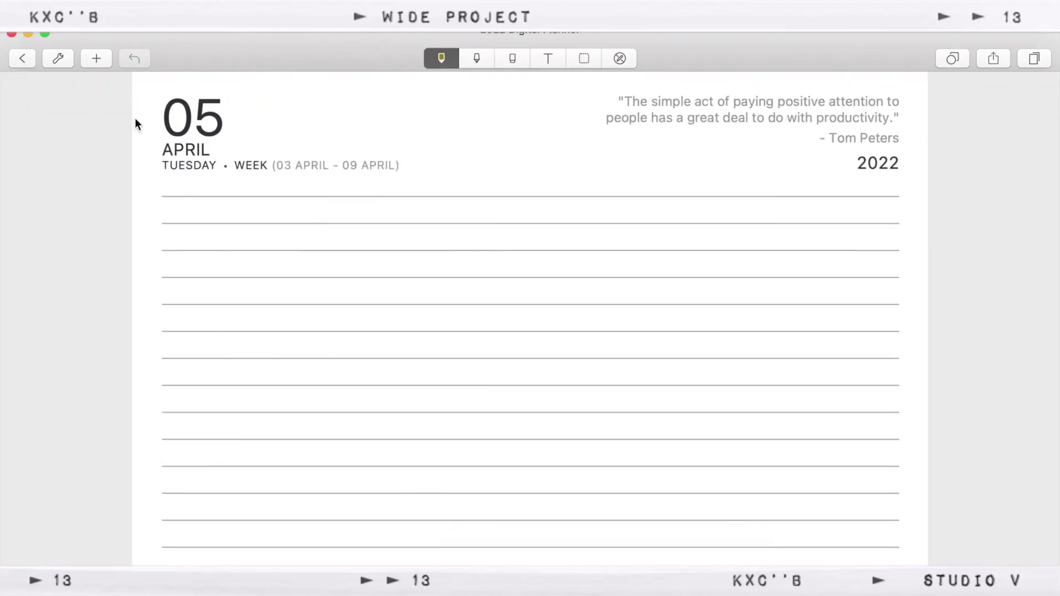
{"action": "scroll", "coordinate": [667, 118], "scroll_direction": "right", "scroll_amount": 10}
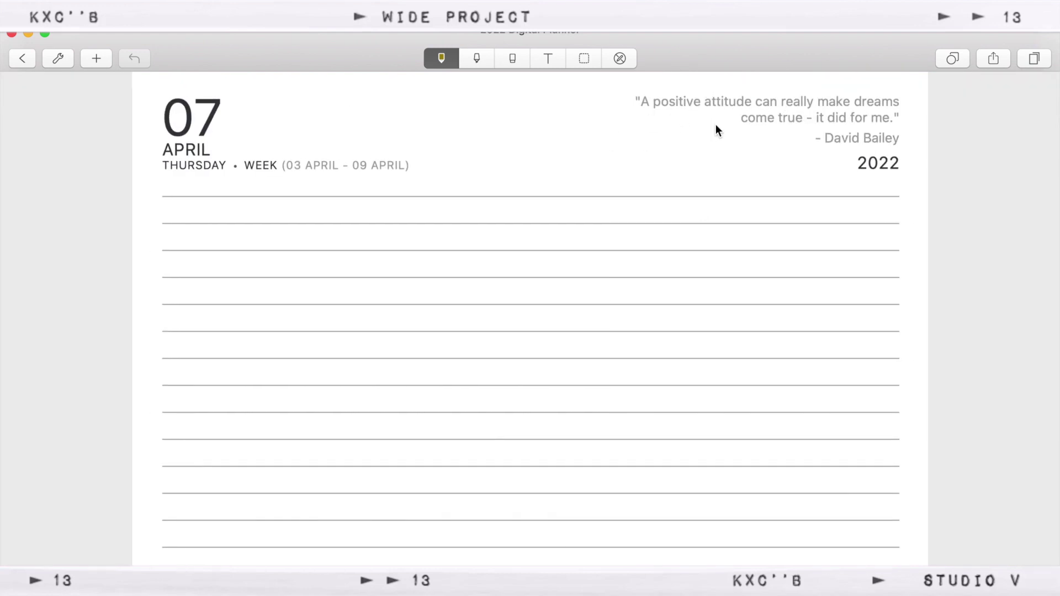
{"action": "scroll", "coordinate": [715, 131], "scroll_direction": "left", "scroll_amount": 5}
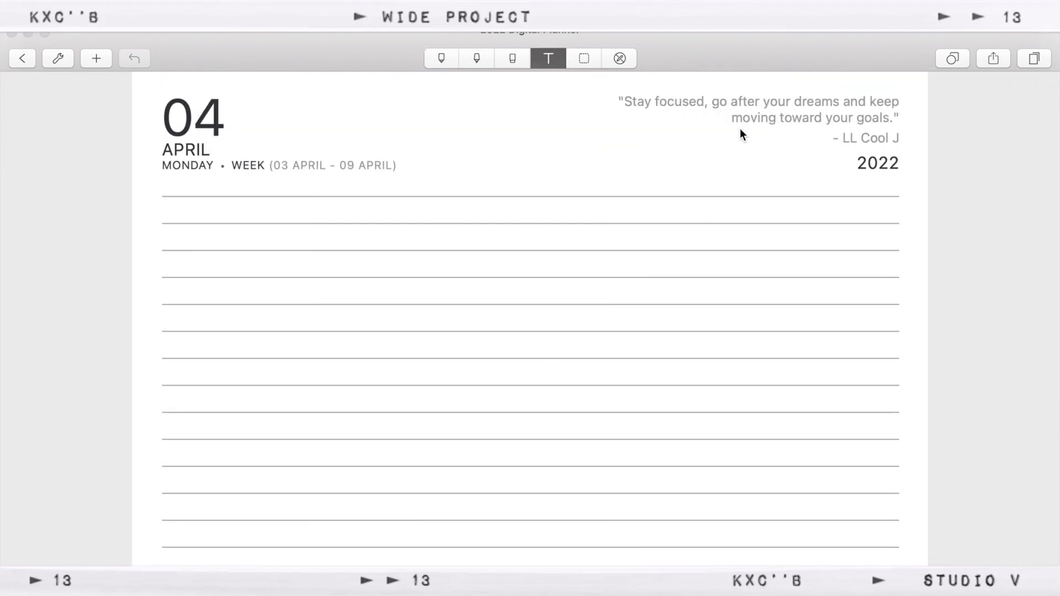
{"action": "left_click", "coordinate": [23, 61]}
- Create an untitled notebook with the Retro 4 cover and the landscape Classic digital diary template
{"action": "left_click", "coordinate": [993, 60]}
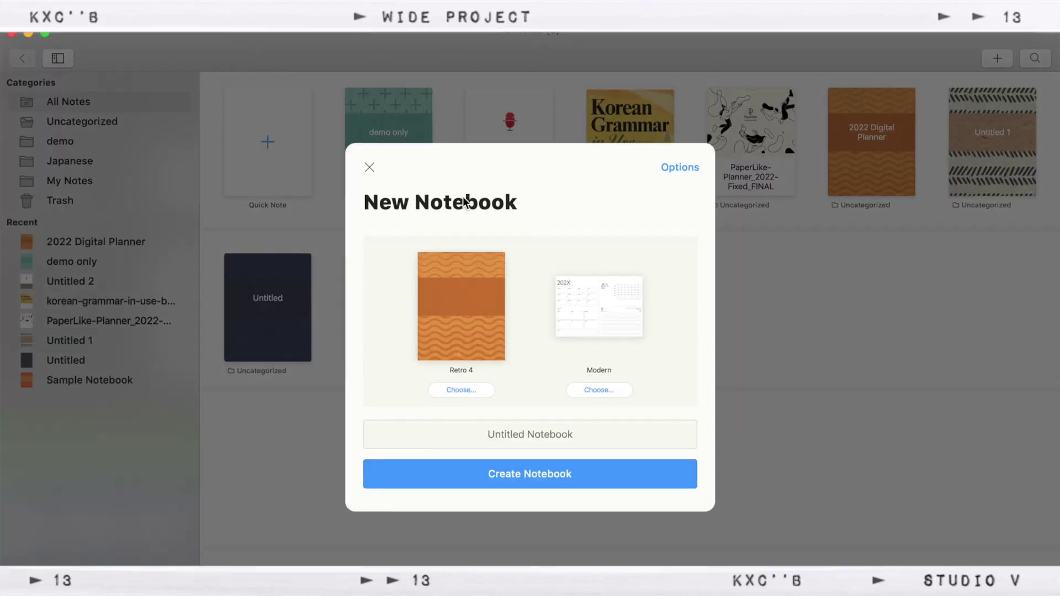
{"action": "left_click", "coordinate": [623, 329]}
{"action": "left_click", "coordinate": [226, 159]}
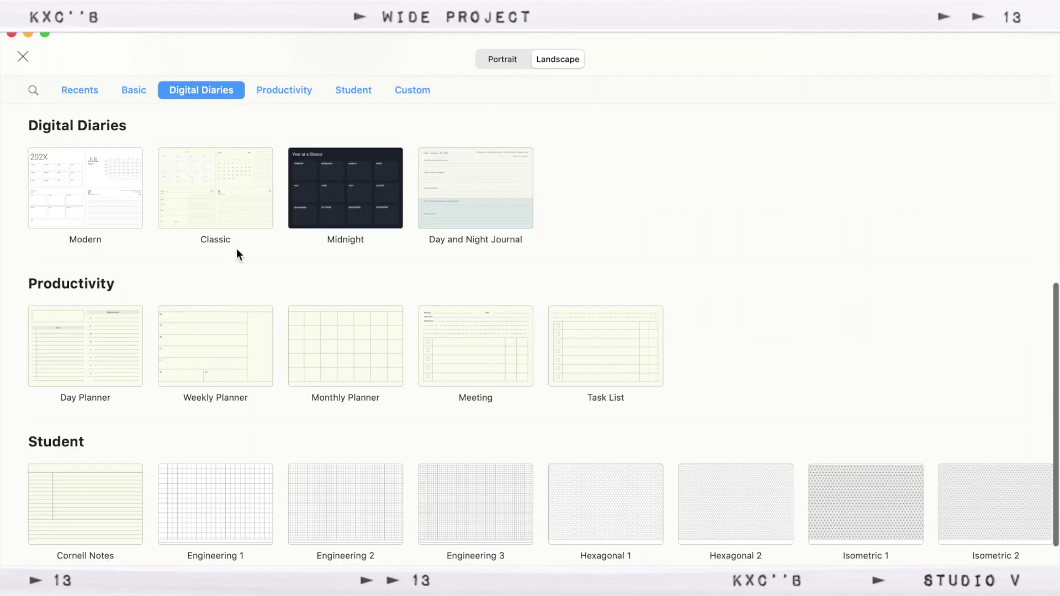
{"action": "left_click", "coordinate": [234, 217]}
{"action": "left_click", "coordinate": [292, 261]}
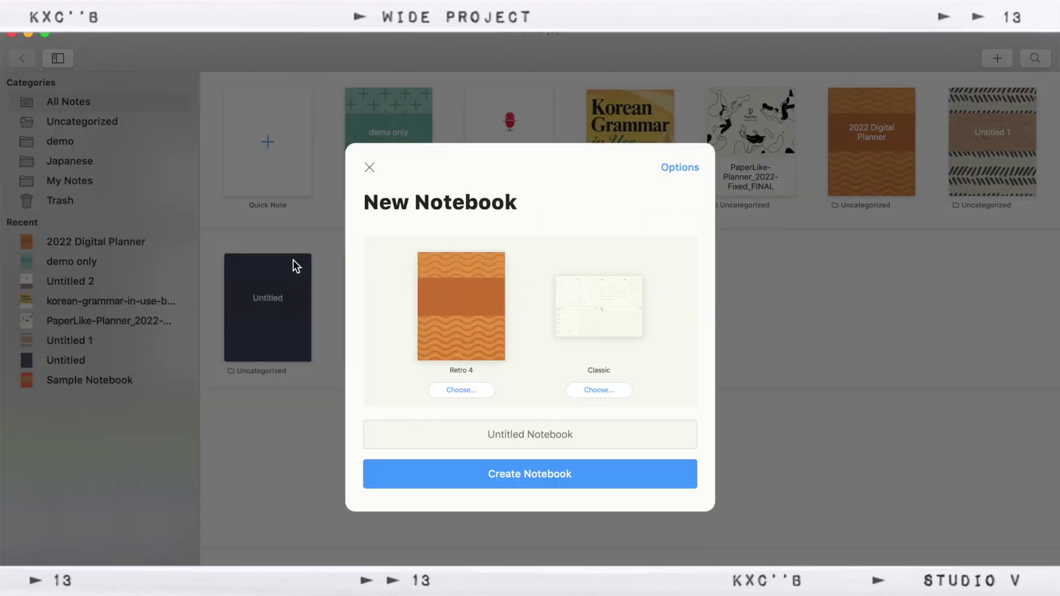
{"action": "left_click", "coordinate": [551, 473]}
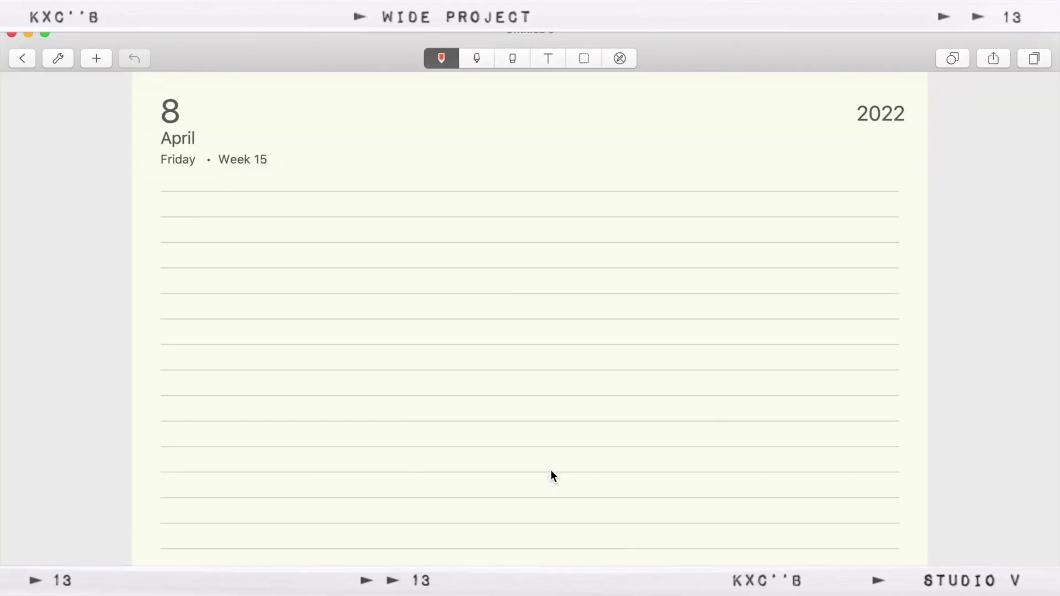
- Switch the Classic diary to view-only mode and follow its links between the April calendar, the Week 16 page and the April 5 entry
{"action": "scroll", "coordinate": [551, 475], "scroll_direction": "right", "scroll_amount": 3}
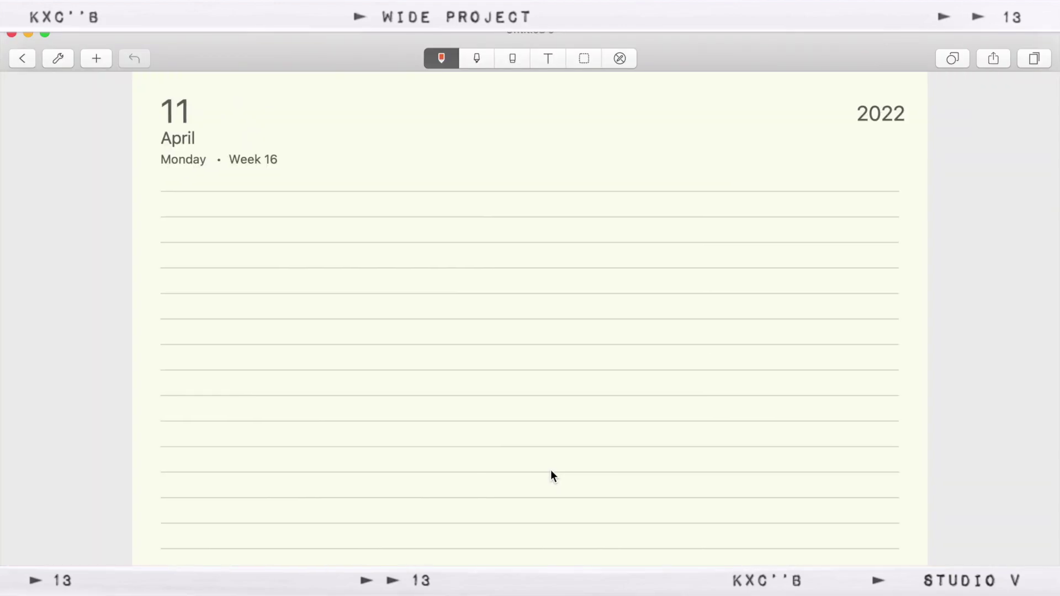
{"action": "left_click", "coordinate": [628, 59]}
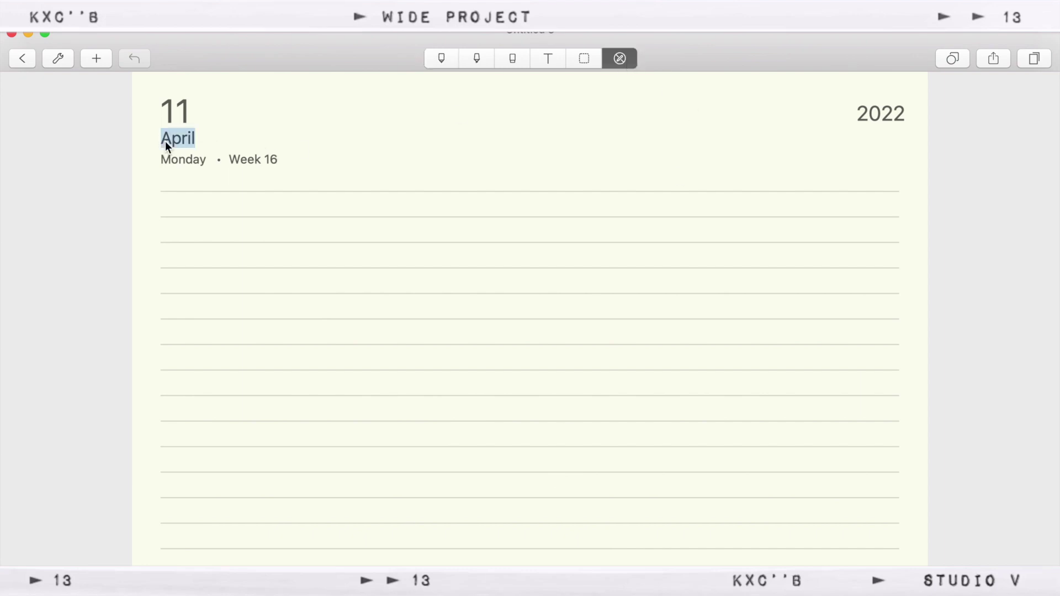
{"action": "left_click", "coordinate": [166, 142]}
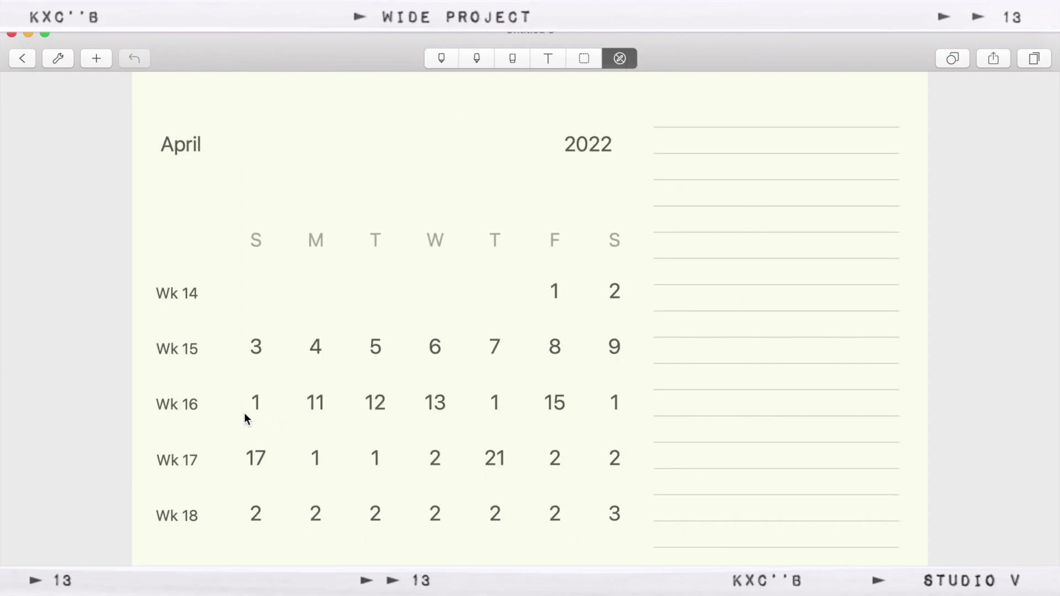
{"action": "left_click", "coordinate": [193, 404]}
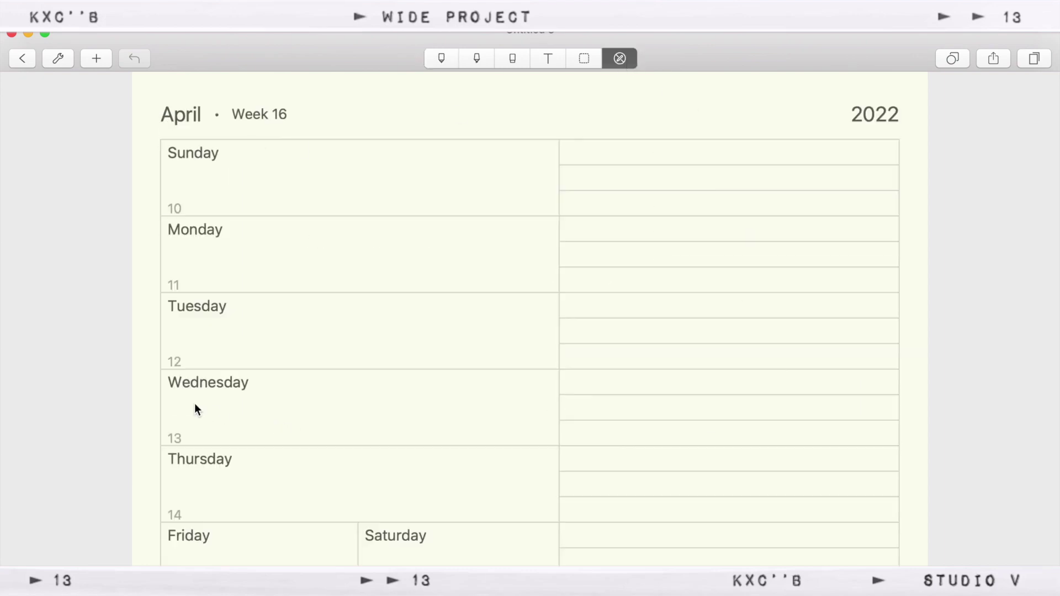
{"action": "left_click", "coordinate": [193, 118]}
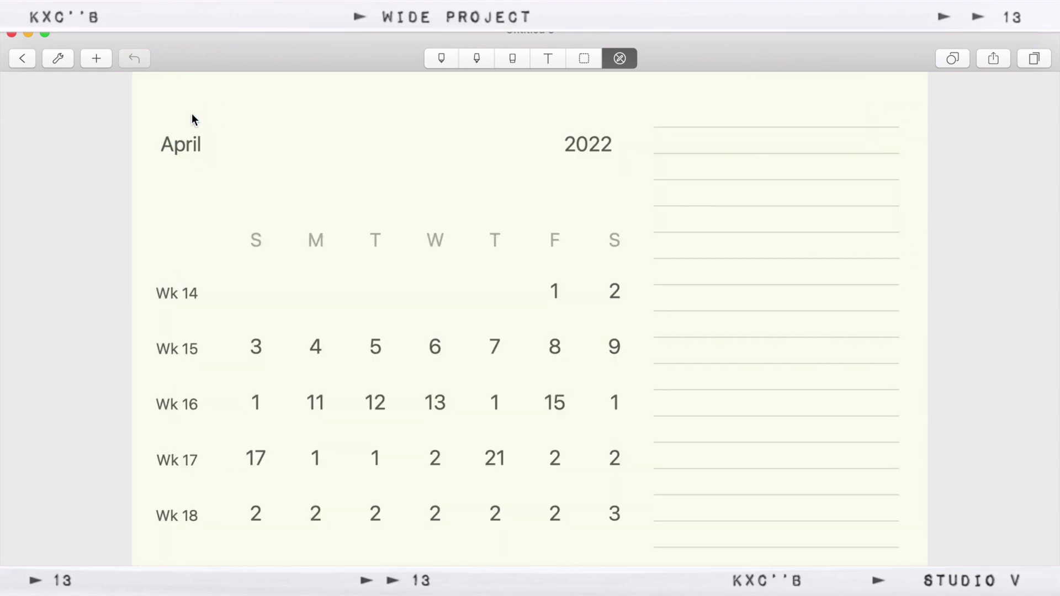
{"action": "left_click", "coordinate": [377, 347]}
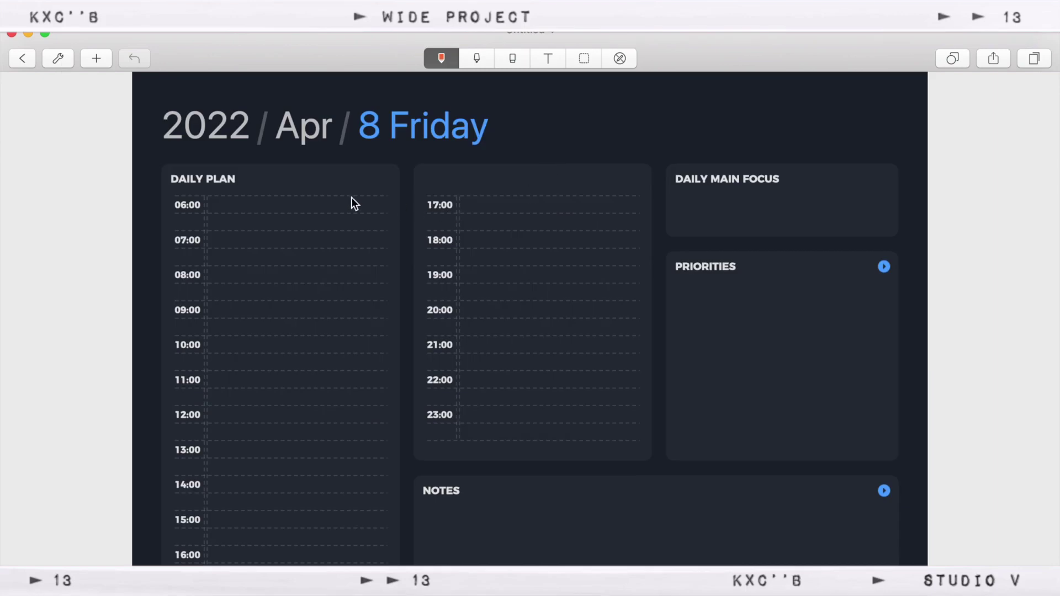
- In the Midnight diary, switch to view-only mode and open the Week 3 page from the April calendar
{"action": "left_click", "coordinate": [306, 130]}
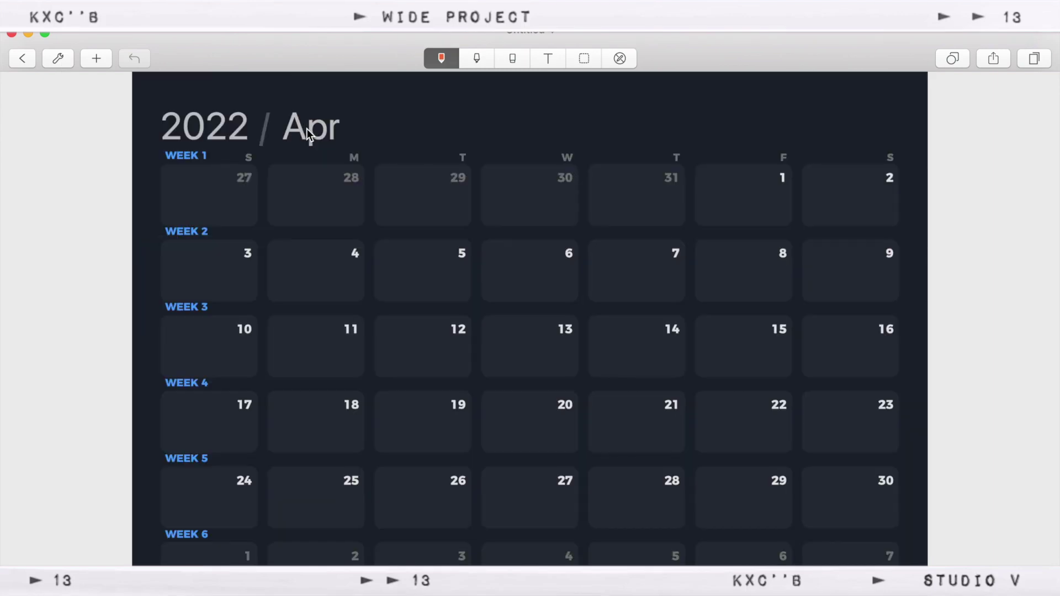
{"action": "left_click", "coordinate": [613, 58]}
{"action": "left_click", "coordinate": [186, 307]}
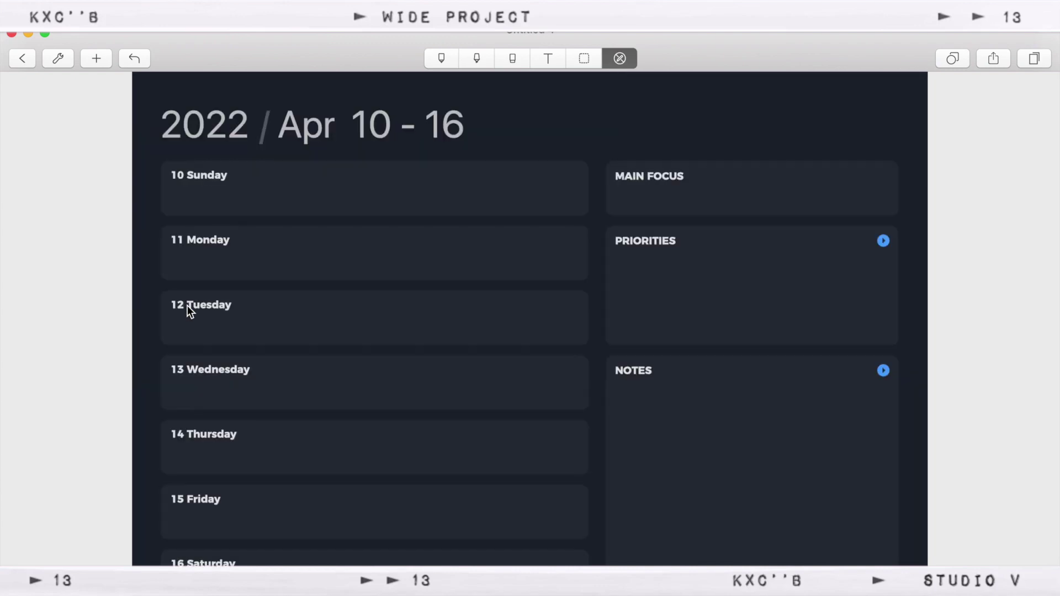
- Examine the linked priorities and notes pages of the Apr 10 - 16 week and return to the April calendar
{"action": "left_click", "coordinate": [883, 241]}
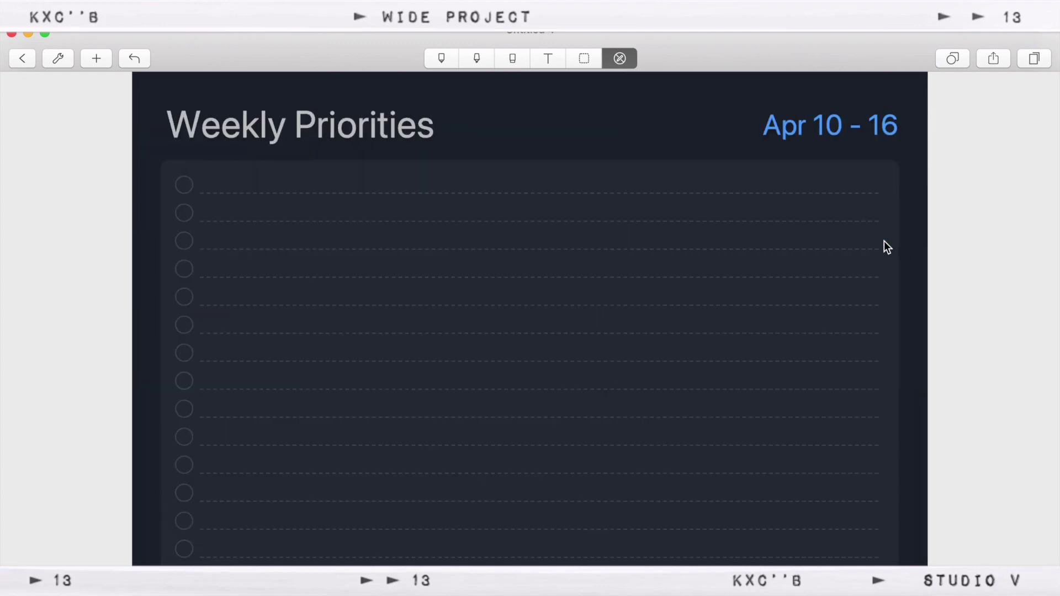
{"action": "left_click", "coordinate": [803, 130]}
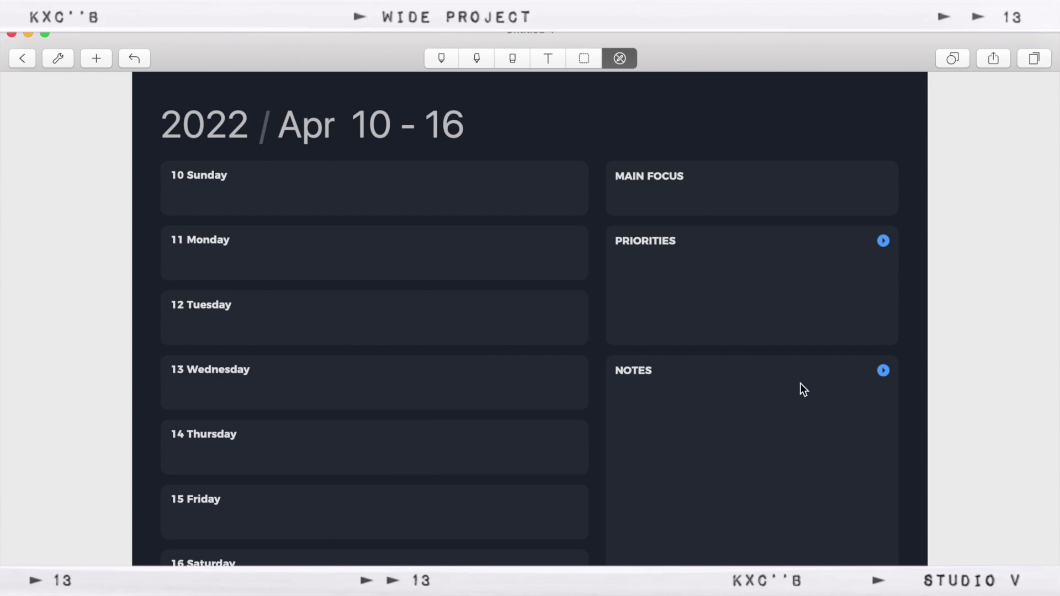
{"action": "left_click", "coordinate": [884, 372]}
{"action": "left_click", "coordinate": [811, 132]}
{"action": "left_click", "coordinate": [307, 140]}
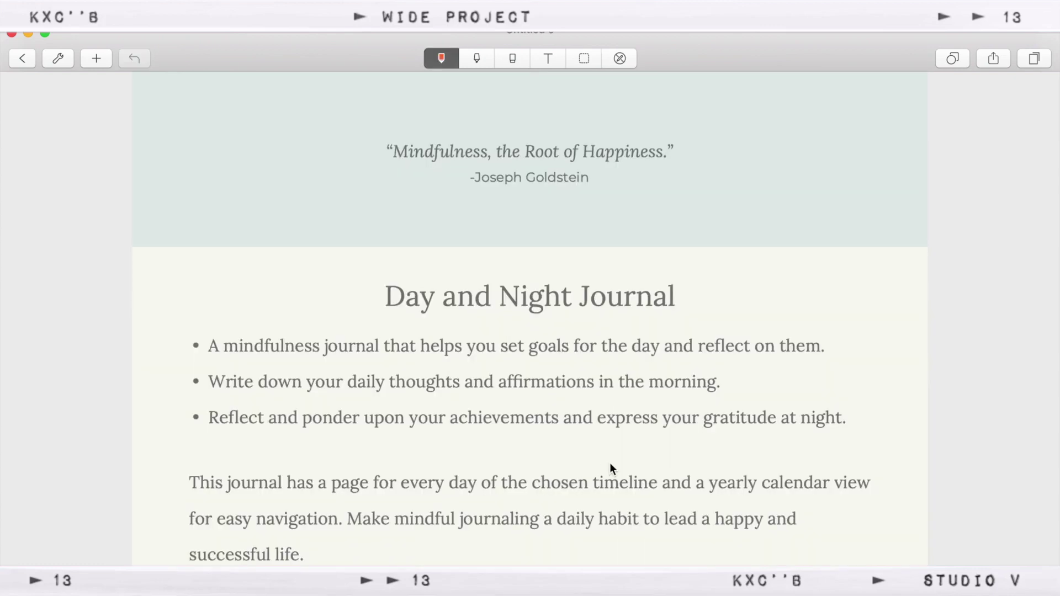
- Page through the Day and Night Journal to its 2022-23 calendar and view the daily entries from April 1
{"action": "scroll", "coordinate": [610, 462], "scroll_direction": "right", "scroll_amount": 5}
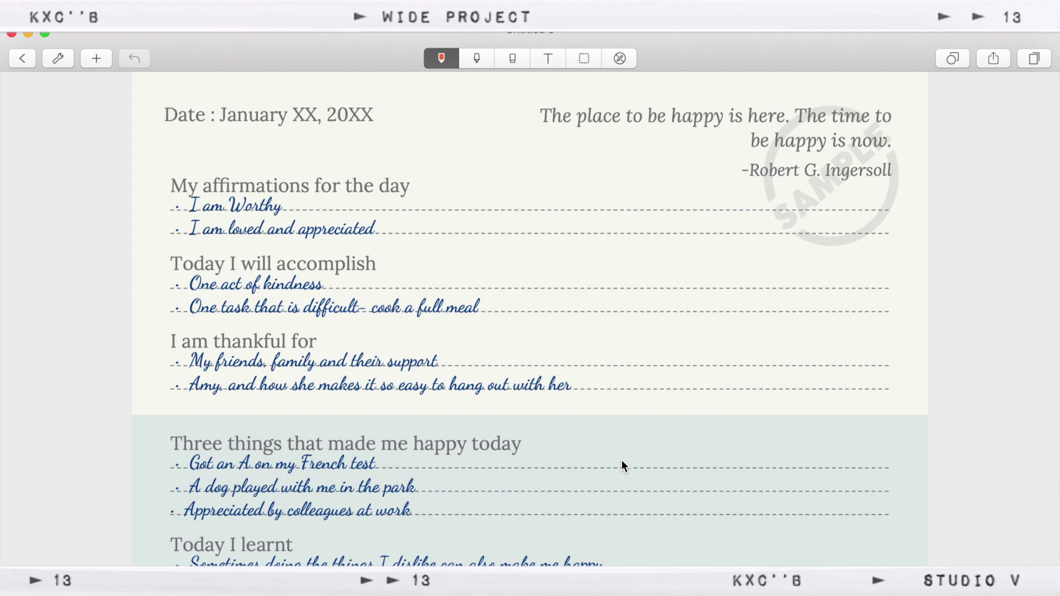
{"action": "scroll", "coordinate": [621, 459], "scroll_direction": "right", "scroll_amount": 5}
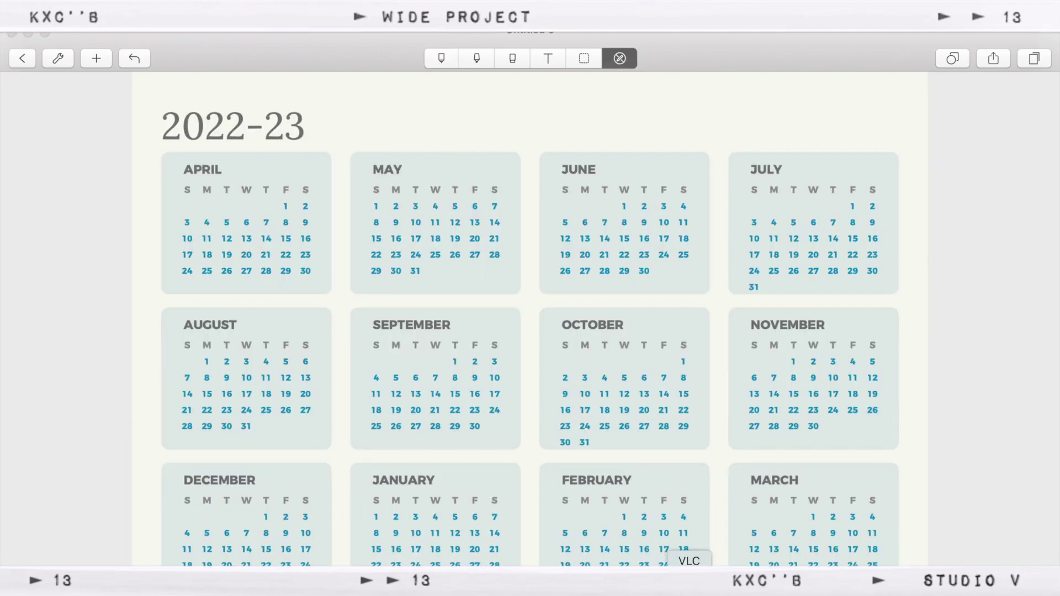
{"action": "left_click", "coordinate": [286, 206]}
{"action": "scroll", "coordinate": [287, 210], "scroll_direction": "right", "scroll_amount": 10}
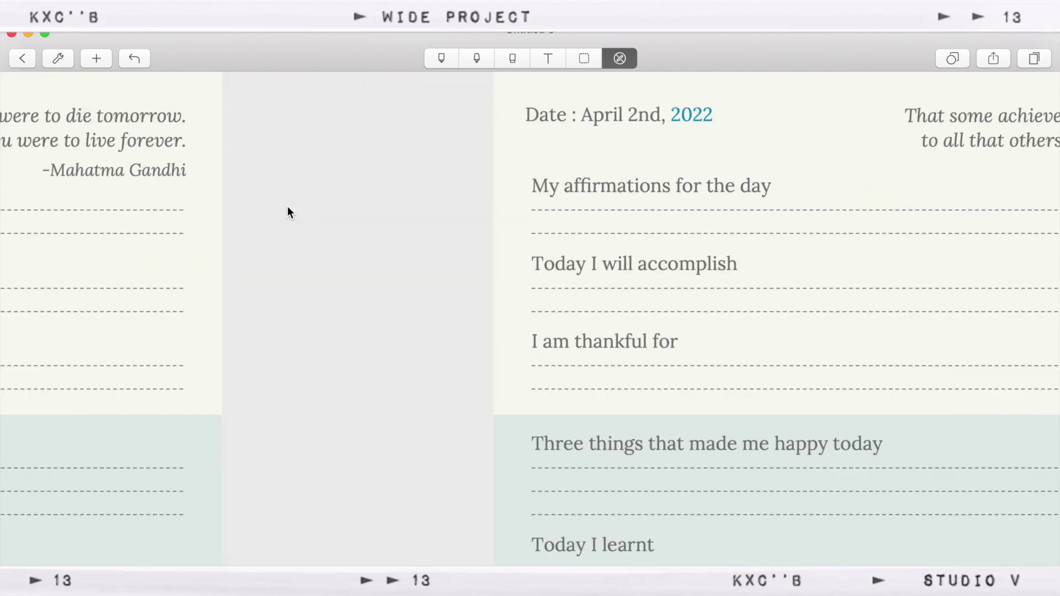
{"action": "double_click", "coordinate": [336, 116]}
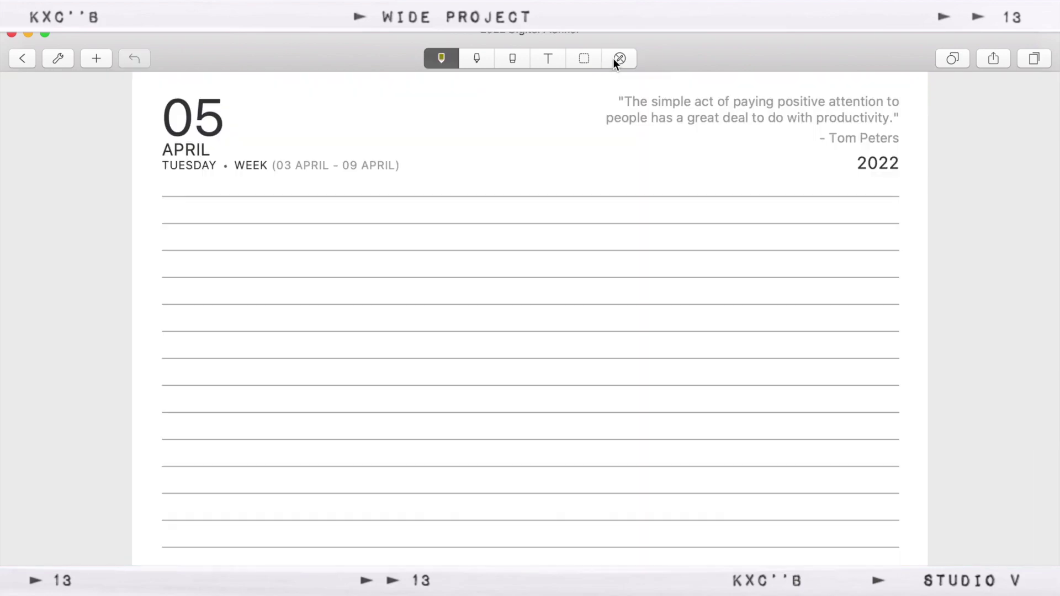
- Open the Week 14 page from the 2022 Digital Planner's April calendar and handwrite "write here" in the Sunday box with the pen
{"action": "left_click", "coordinate": [179, 151]}
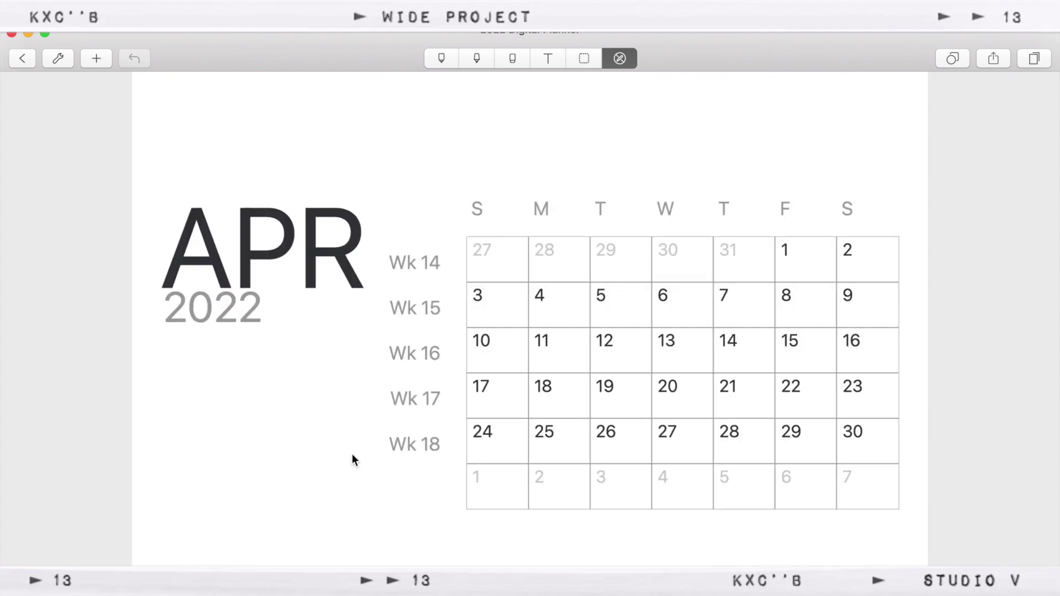
{"action": "left_click", "coordinate": [422, 265]}
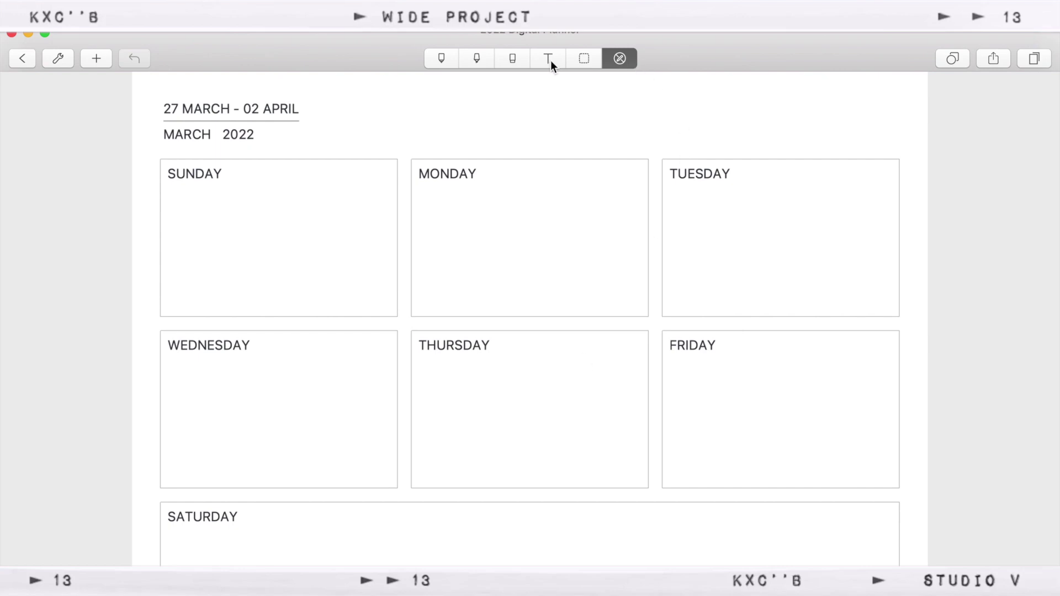
{"action": "left_click", "coordinate": [441, 58]}
{"action": "mouse_move", "coordinate": [201, 233]}
{"action": "left_mouse_down"}
{"action": "mouse_move", "coordinate": [244, 233]}
{"action": "mouse_move", "coordinate": [254, 193]}
{"action": "left_mouse_up"}
{"action": "left_click_drag", "start_coordinate": [279, 274], "coordinate": [314, 239]}
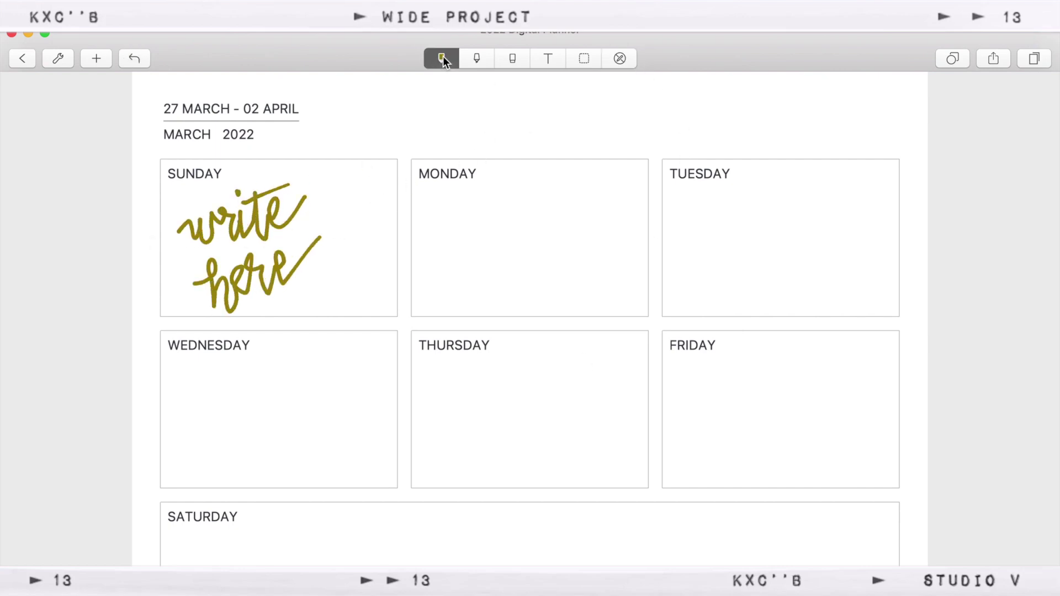
- Set the pen to dark blue and handwrite "hello" with an underline in the Monday box of the 27 March - 02 April week
{"action": "left_click", "coordinate": [442, 57]}
{"action": "left_click", "coordinate": [347, 179]}
{"action": "scroll", "coordinate": [541, 262], "scroll_direction": "right", "scroll_amount": 3}
{"action": "left_click", "coordinate": [345, 258]}
{"action": "left_click_drag", "start_coordinate": [438, 246], "coordinate": [456, 272]}
{"action": "mouse_move", "coordinate": [487, 231]}
{"action": "left_mouse_down"}
{"action": "mouse_move", "coordinate": [528, 233]}
{"action": "mouse_move", "coordinate": [606, 209]}
{"action": "left_mouse_up"}
{"action": "left_click_drag", "start_coordinate": [500, 302], "coordinate": [628, 261]}
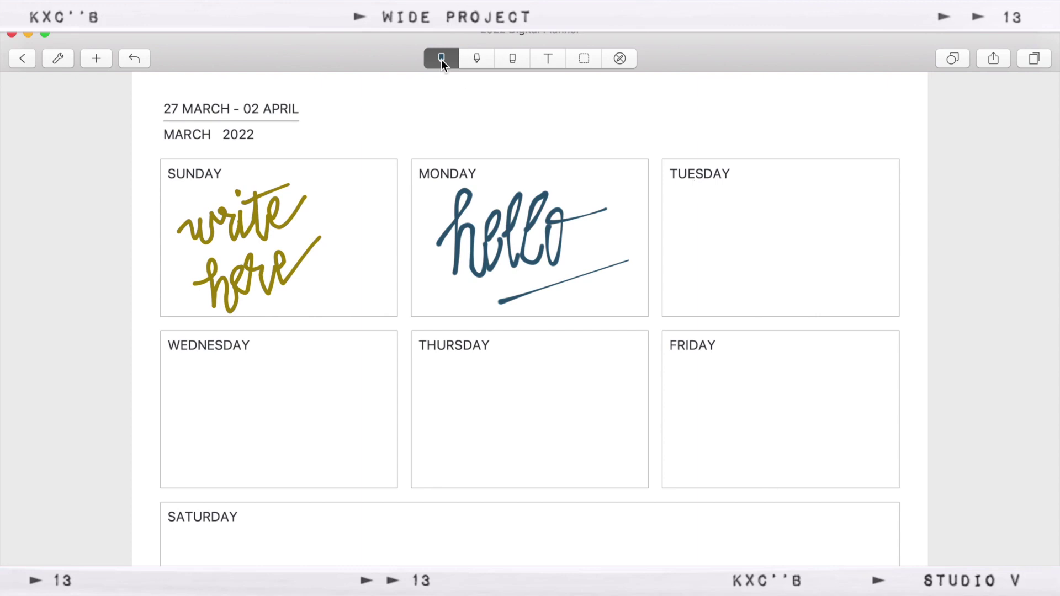
- In view-only mode, open the April 5 daily page from the April calendar and add a Tasks and Appointments template page
{"action": "left_click", "coordinate": [619, 58]}
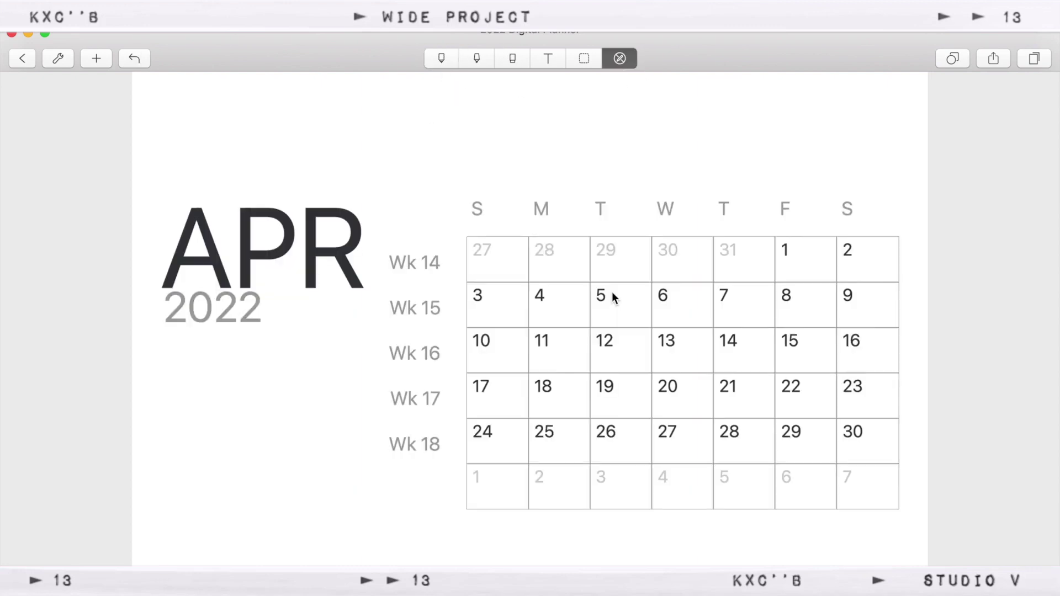
{"action": "left_click", "coordinate": [610, 296]}
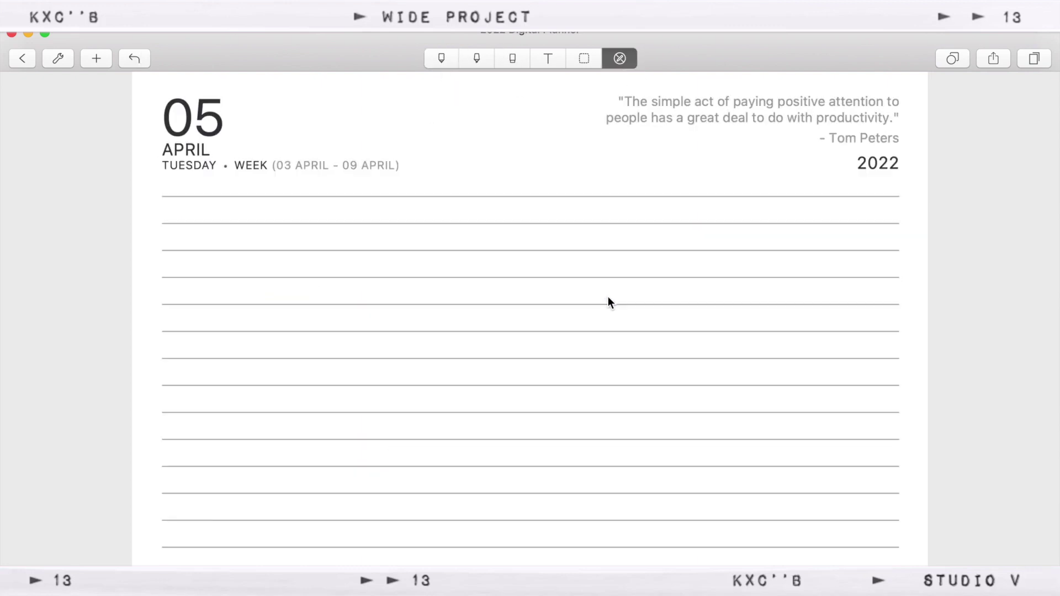
{"action": "left_click", "coordinate": [64, 56]}
{"action": "left_click", "coordinate": [93, 151]}
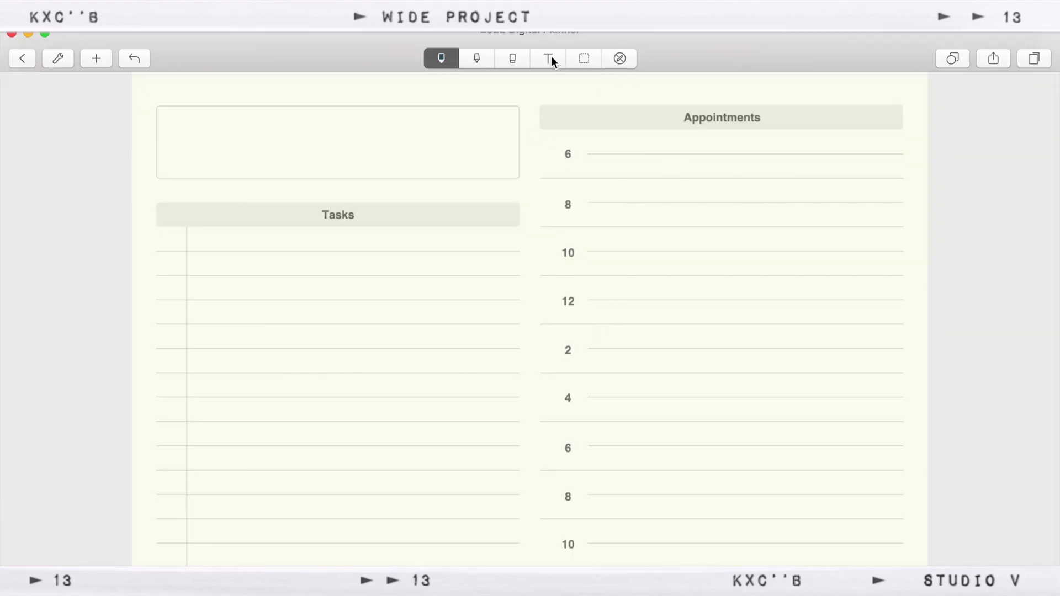
- Add a text box reading "April 5" in the blank header box above the Tasks list
{"action": "left_click", "coordinate": [548, 58]}
{"action": "left_click", "coordinate": [211, 114]}
{"action": "type", "text": "April 5"}
{"action": "left_click_drag", "start_coordinate": [389, 227], "coordinate": [389, 165]}
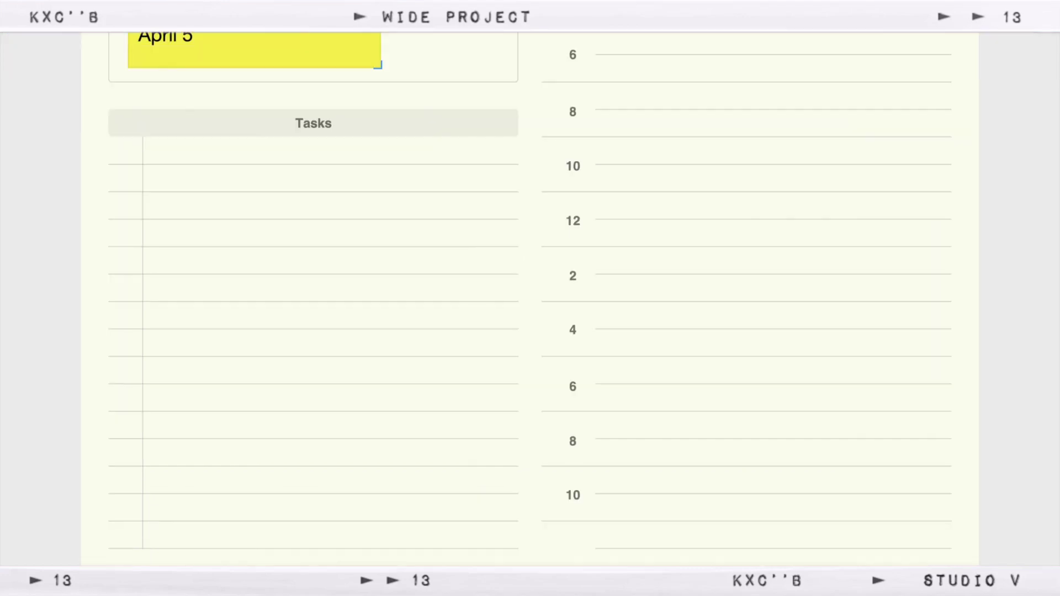
- Enlarge the "April 5" text, set it in a brush script font, and edit the white checkbox in the first Tasks row
{"action": "left_click", "coordinate": [179, 571]}
{"action": "left_click", "coordinate": [314, 435]}
{"action": "left_click", "coordinate": [314, 435]}
{"action": "left_click", "coordinate": [184, 407]}
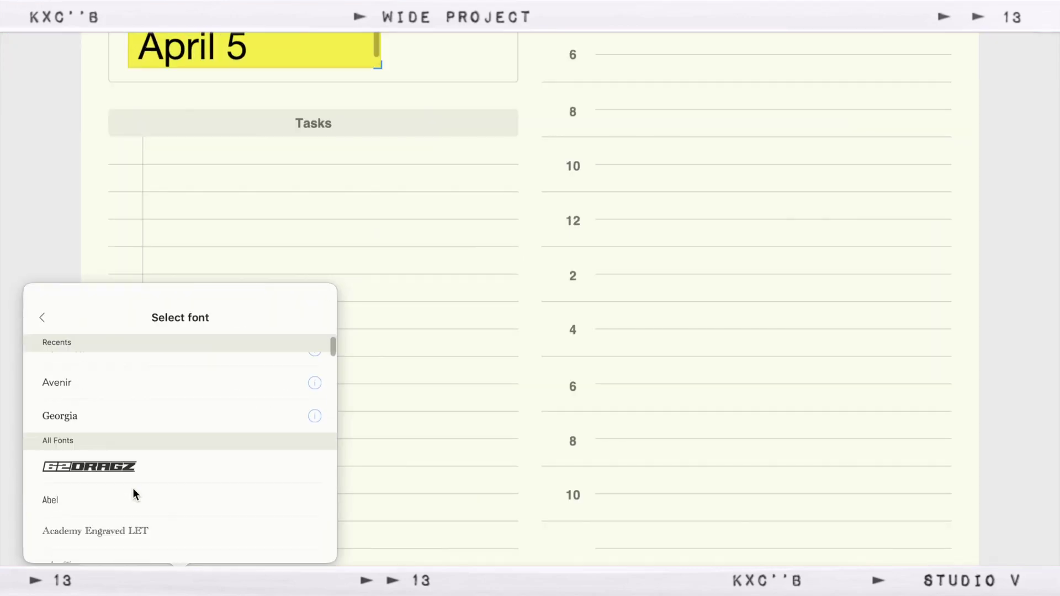
{"action": "left_click", "coordinate": [133, 475]}
{"action": "left_click", "coordinate": [103, 299]}
{"action": "left_click", "coordinate": [28, 574]}
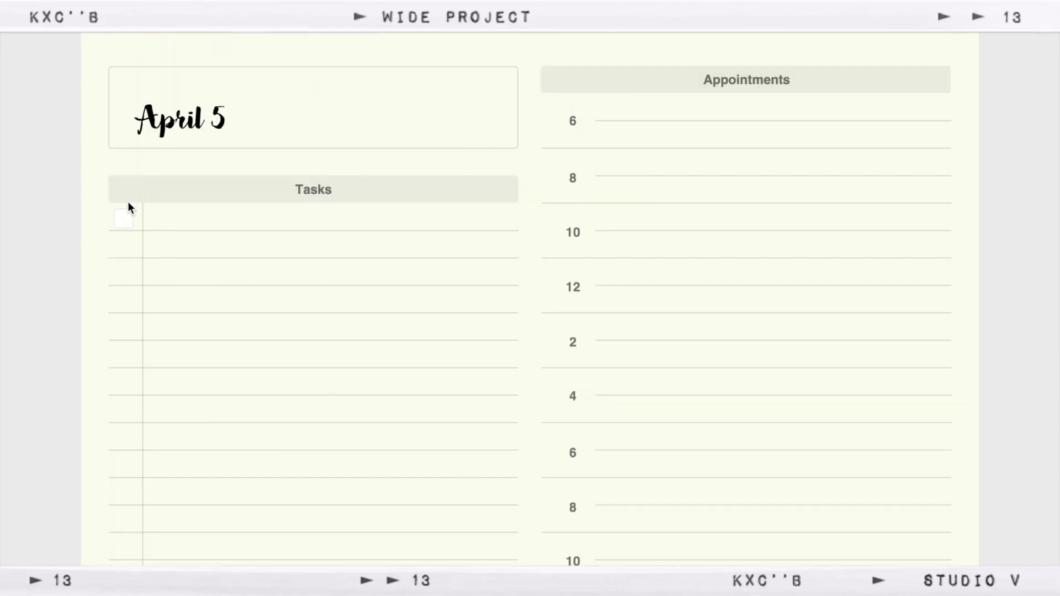
{"action": "right_click", "coordinate": [137, 219]}
{"action": "left_click", "coordinate": [126, 259]}
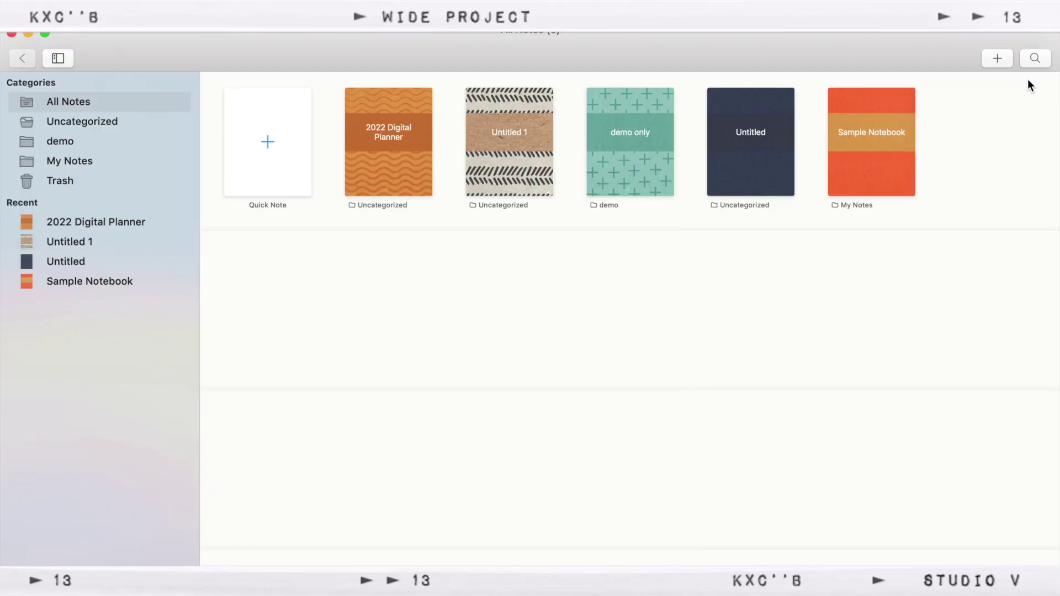
- Import the PaperLike-Planner_2022-Fixed_FINAL document from the Desktop into the library
{"action": "left_click", "coordinate": [997, 58]}
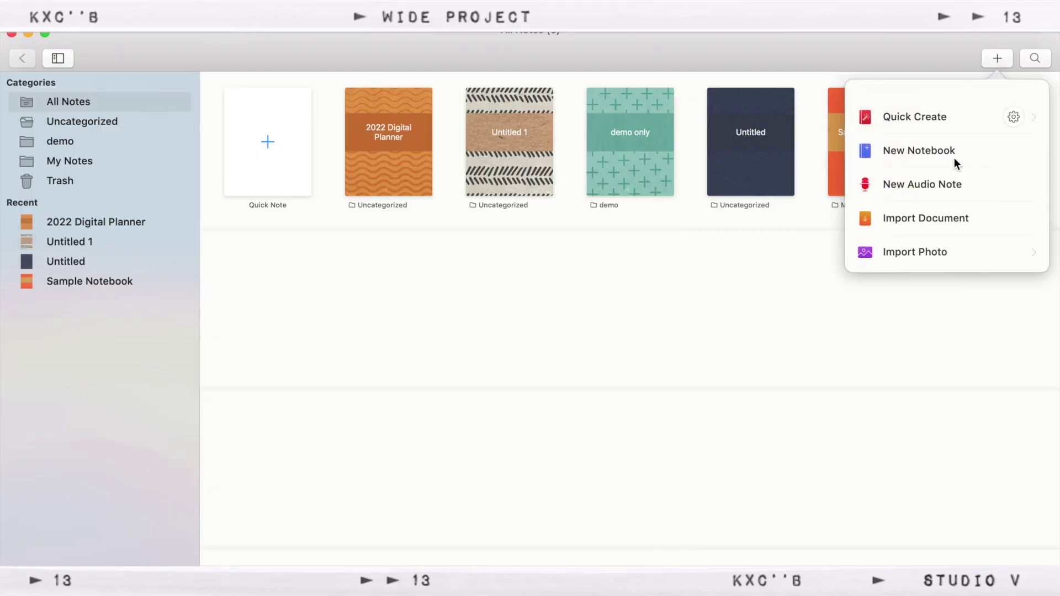
{"action": "left_click", "coordinate": [910, 219]}
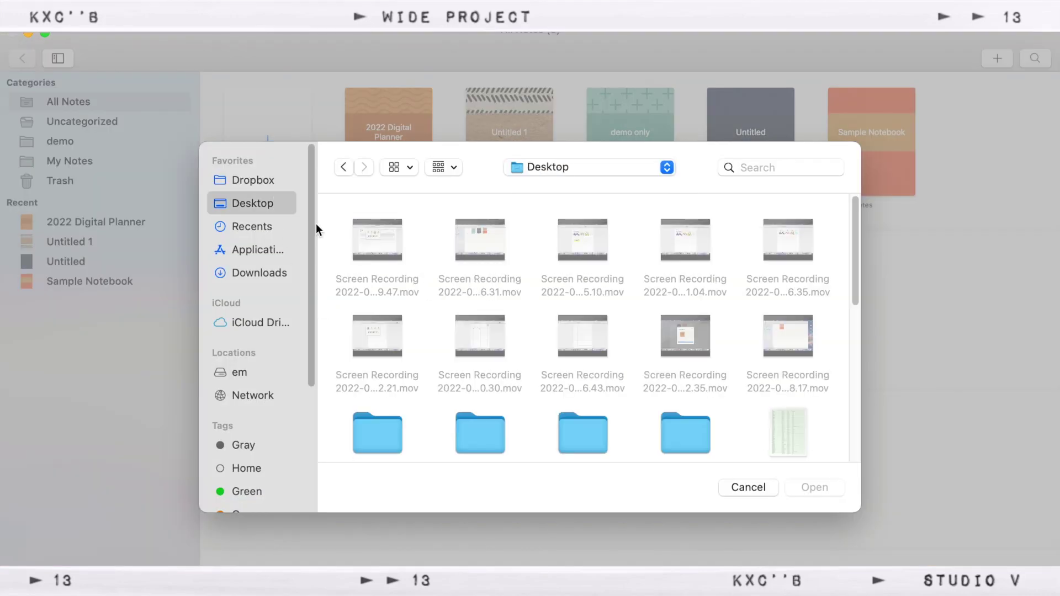
{"action": "scroll", "coordinate": [541, 387], "scroll_direction": "down", "scroll_amount": 5}
{"action": "scroll", "coordinate": [541, 387], "scroll_direction": "up", "scroll_amount": 2}
{"action": "left_click", "coordinate": [788, 221]}
{"action": "left_click", "coordinate": [815, 487]}
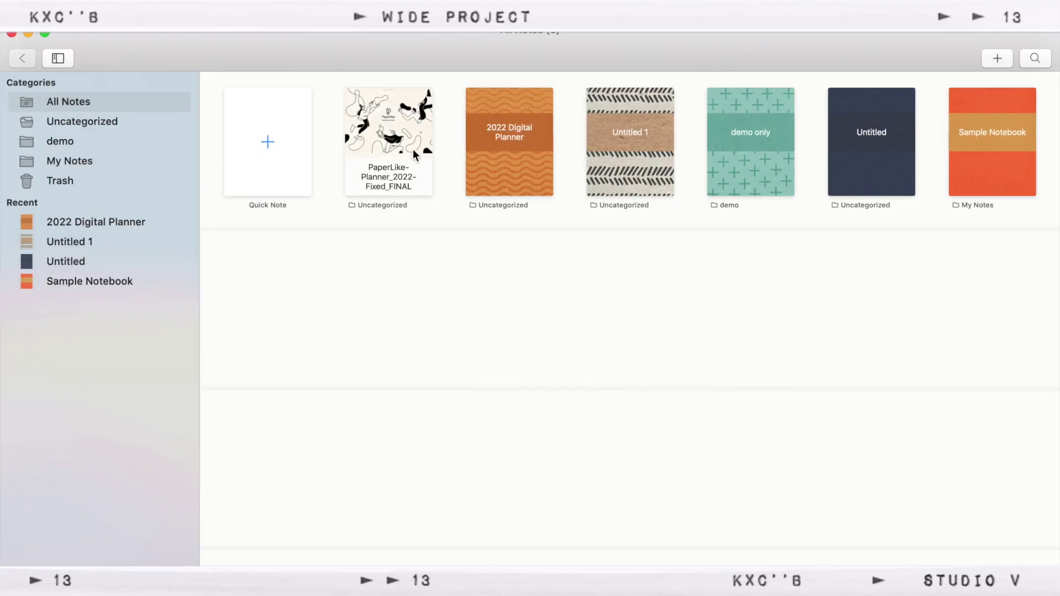
- Open the PaperLike planner's April calendar through its year overview and handwrite an underlined "안녕!" in the April 5 box with the pen
{"action": "left_click", "coordinate": [412, 148]}
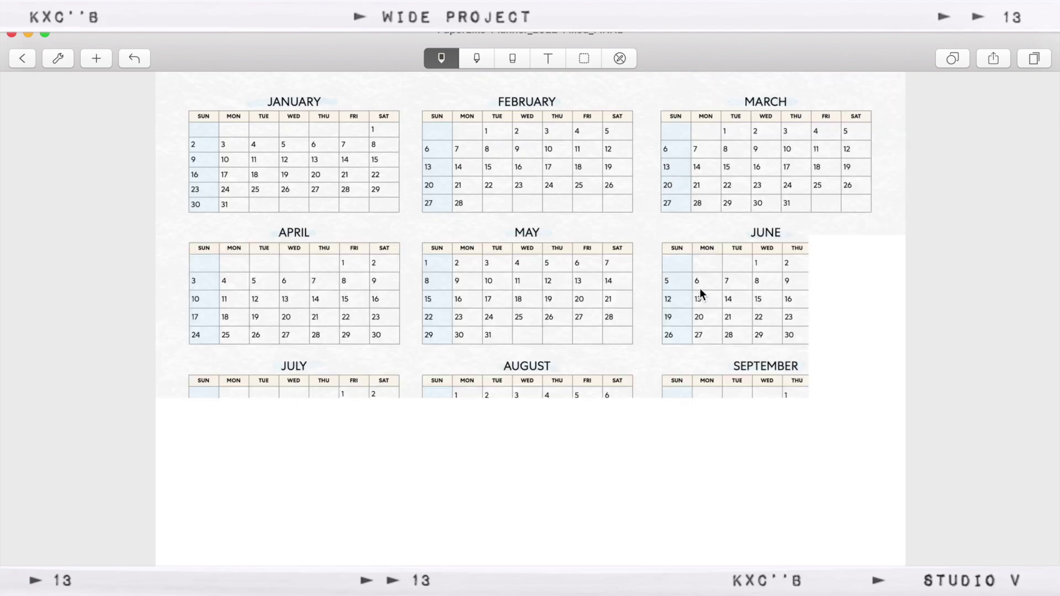
{"action": "left_click", "coordinate": [621, 58]}
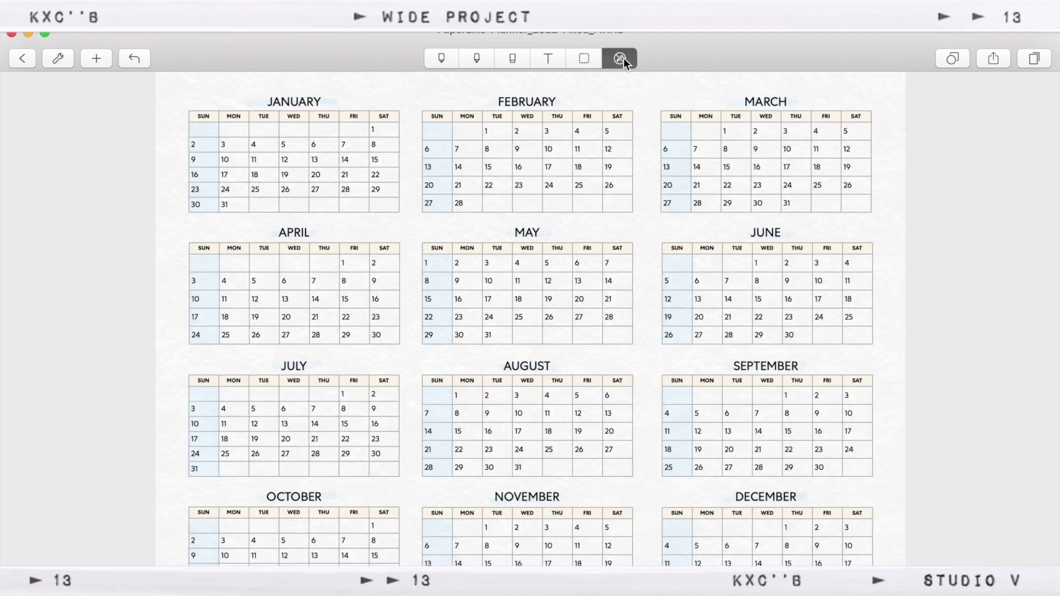
{"action": "left_click", "coordinate": [295, 234]}
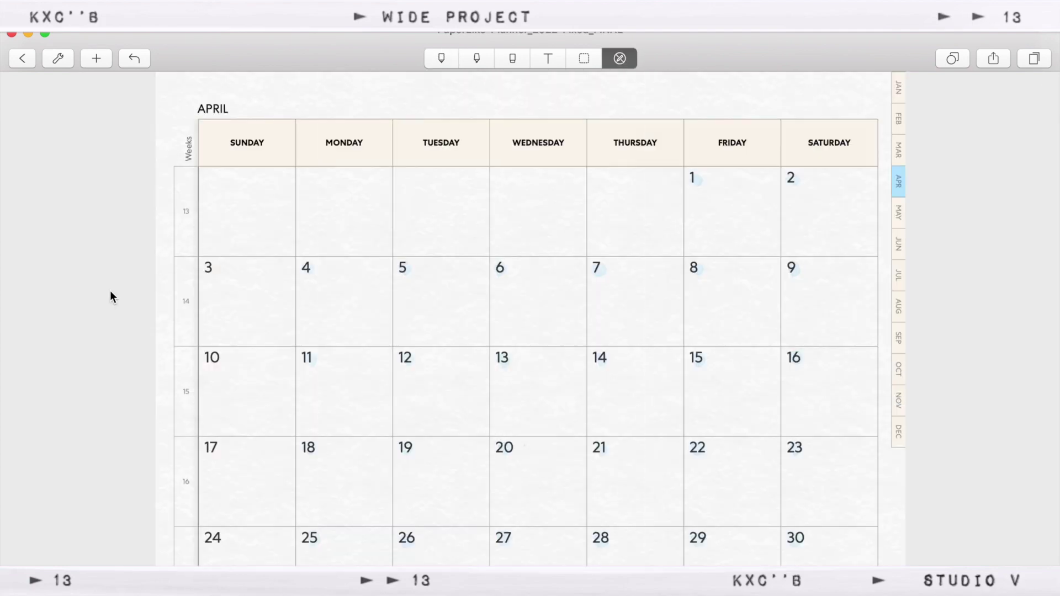
{"action": "left_click", "coordinate": [440, 59]}
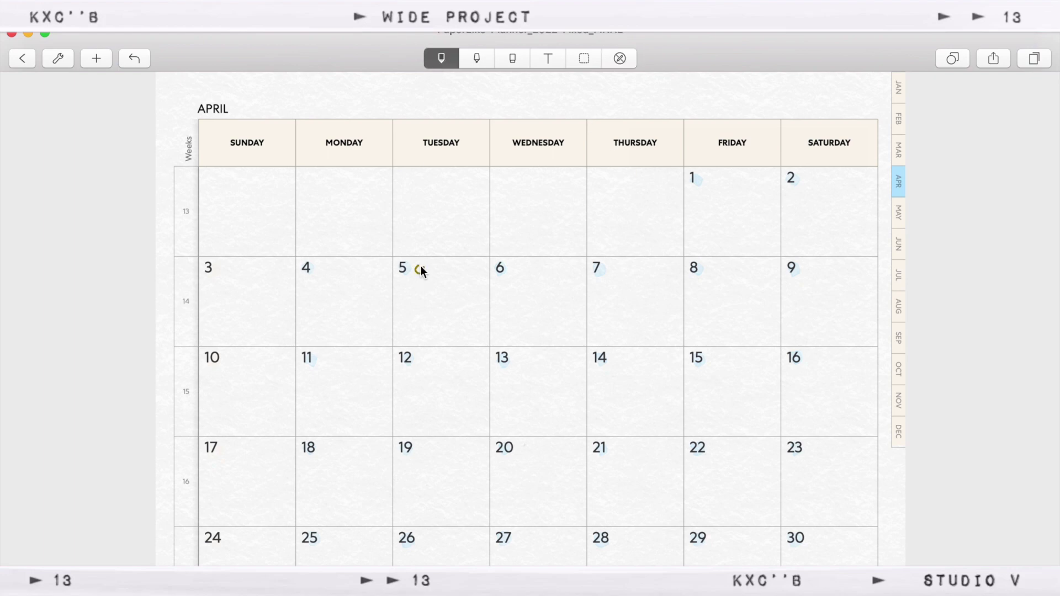
- Set the highlighter to light blue with a thinner stroke, then highlight the dates 6 and 7 and a line across April 6 to 9
{"action": "left_click", "coordinate": [478, 60]}
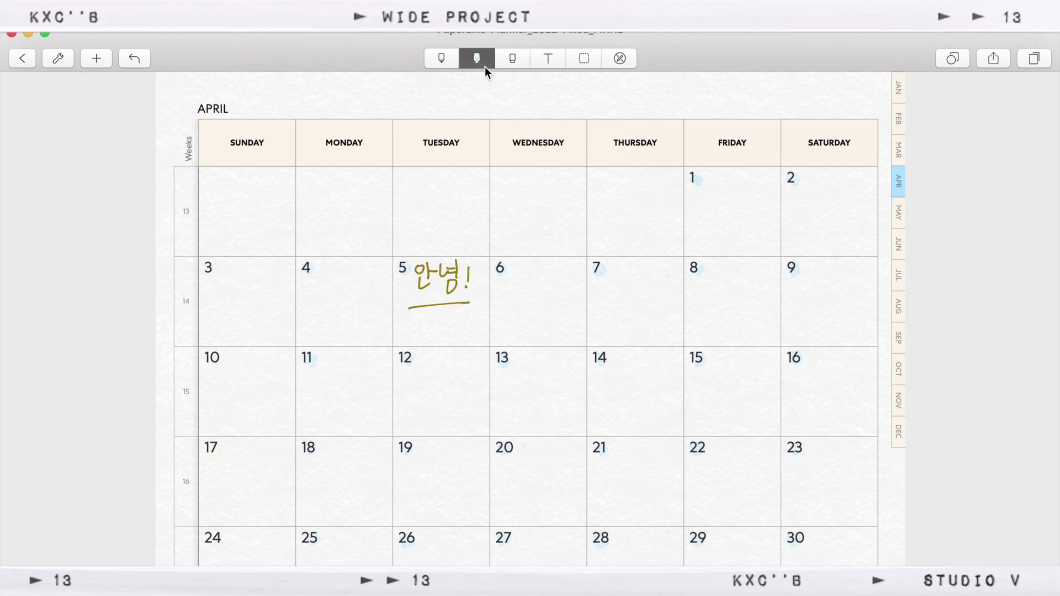
{"action": "left_click", "coordinate": [478, 60]}
{"action": "left_click", "coordinate": [540, 258]}
{"action": "left_click_drag", "start_coordinate": [561, 119], "coordinate": [514, 118]}
{"action": "left_click", "coordinate": [681, 41]}
{"action": "left_click_drag", "start_coordinate": [490, 267], "coordinate": [517, 268]}
{"action": "left_click_drag", "start_coordinate": [589, 266], "coordinate": [606, 268]}
{"action": "left_click_drag", "start_coordinate": [501, 300], "coordinate": [821, 298]}
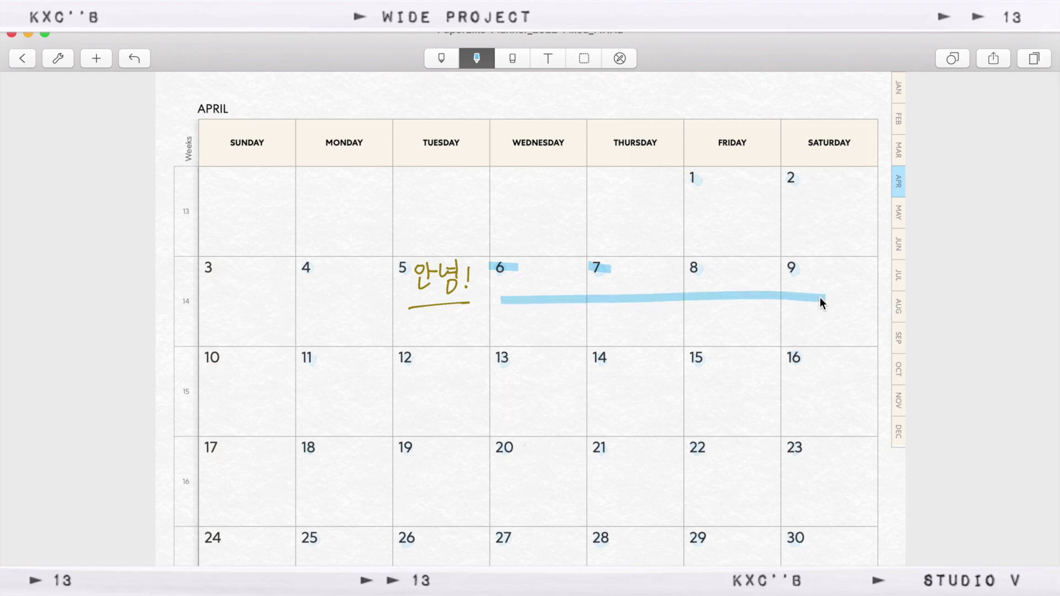
- Set the pen to dark brown with a thicker stroke and handwrite "study" over the blue line across April 6 to 9
{"action": "left_click", "coordinate": [441, 58]}
{"action": "left_click", "coordinate": [441, 58]}
{"action": "left_click", "coordinate": [440, 258]}
{"action": "left_click_drag", "start_coordinate": [467, 119], "coordinate": [474, 119]}
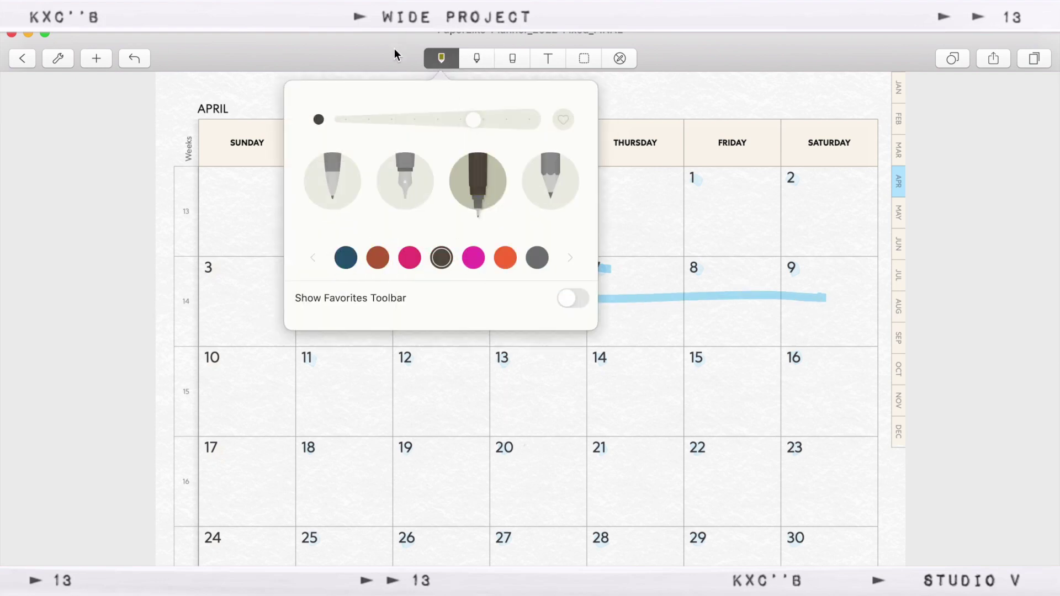
{"action": "left_click", "coordinate": [394, 48]}
{"action": "left_click_drag", "start_coordinate": [530, 291], "coordinate": [543, 310]}
{"action": "mouse_move", "coordinate": [658, 303]}
{"action": "left_mouse_down"}
{"action": "mouse_move", "coordinate": [712, 355]}
{"action": "mouse_move", "coordinate": [790, 288]}
{"action": "left_mouse_up"}
{"action": "left_click_drag", "start_coordinate": [524, 285], "coordinate": [651, 270]}
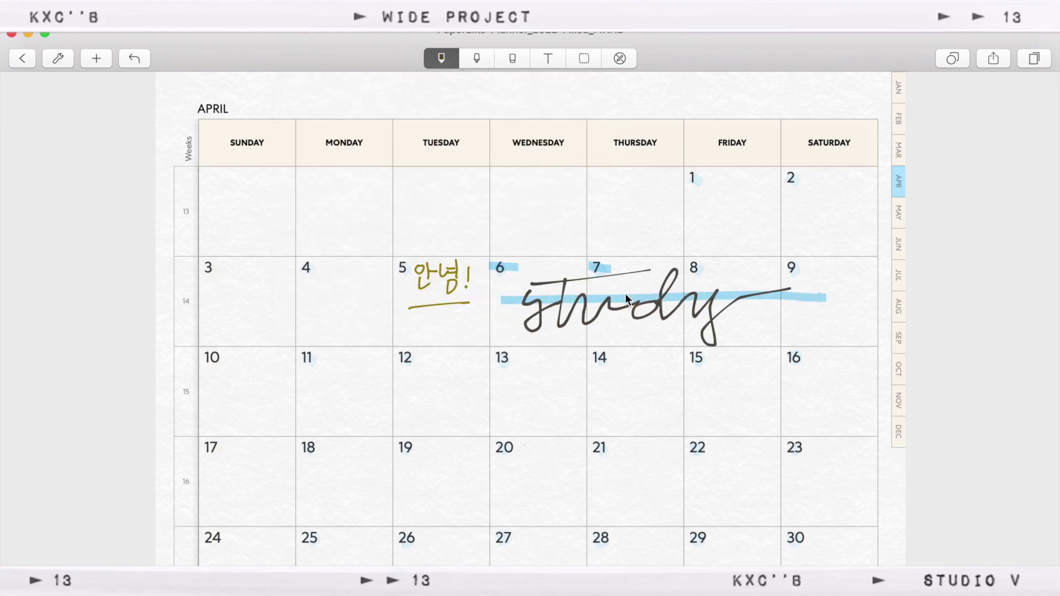
- In view-only mode, view the linked Week 13 page, return to the April calendar and open the April 5 daily page
{"action": "left_click", "coordinate": [620, 58]}
{"action": "left_click", "coordinate": [184, 212]}
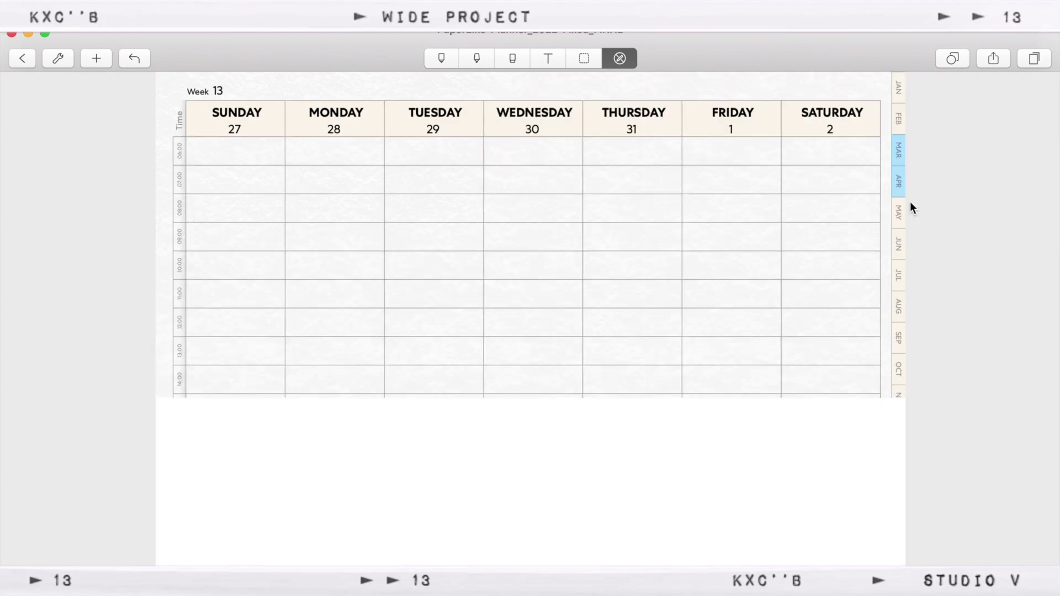
{"action": "left_click", "coordinate": [902, 181]}
{"action": "left_click", "coordinate": [413, 270]}
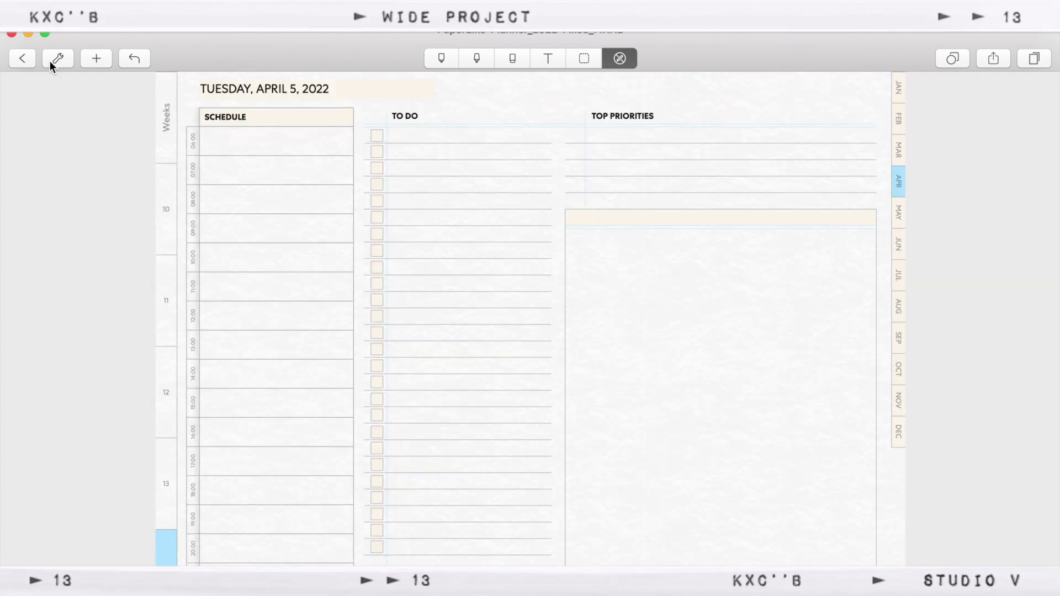
- Return to the library and import the korean-grammar-in-use-beginner document from the em folder
{"action": "left_click", "coordinate": [23, 58]}
{"action": "left_click", "coordinate": [997, 58]}
{"action": "left_click", "coordinate": [902, 216]}
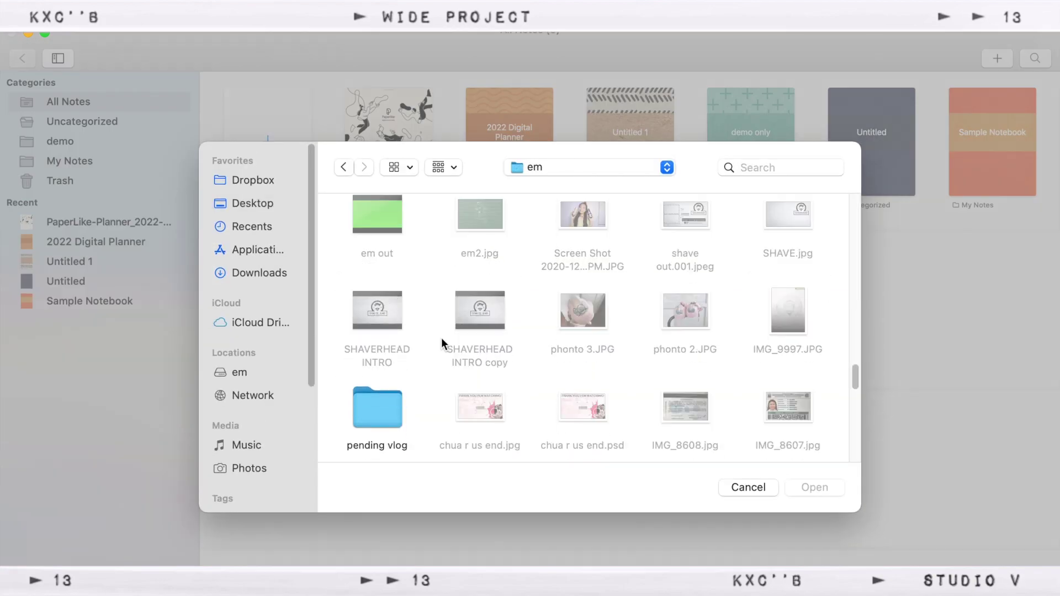
{"action": "scroll", "coordinate": [442, 336], "scroll_direction": "down", "scroll_amount": 10}
{"action": "left_click", "coordinate": [685, 354]}
{"action": "left_click", "coordinate": [813, 486]}
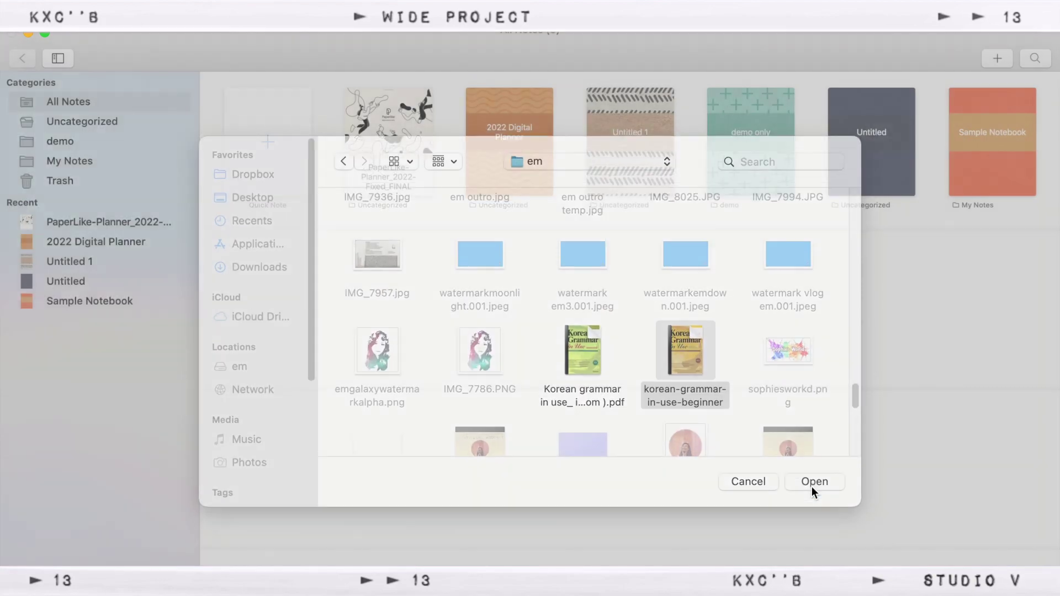
- Open the imported Korean grammar book and browse its pages on verb and adjective conjugation and connecting sentences
{"action": "left_click", "coordinate": [376, 127]}
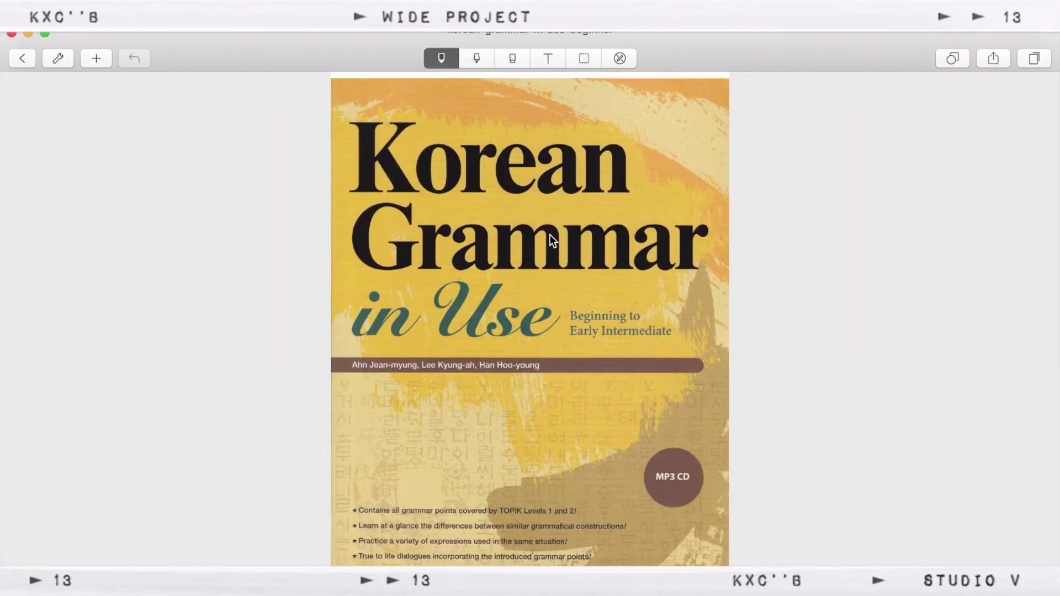
{"action": "scroll", "coordinate": [550, 234], "scroll_direction": "right", "scroll_amount": 5}
{"action": "scroll", "coordinate": [550, 234], "scroll_direction": "right", "scroll_amount": 3}
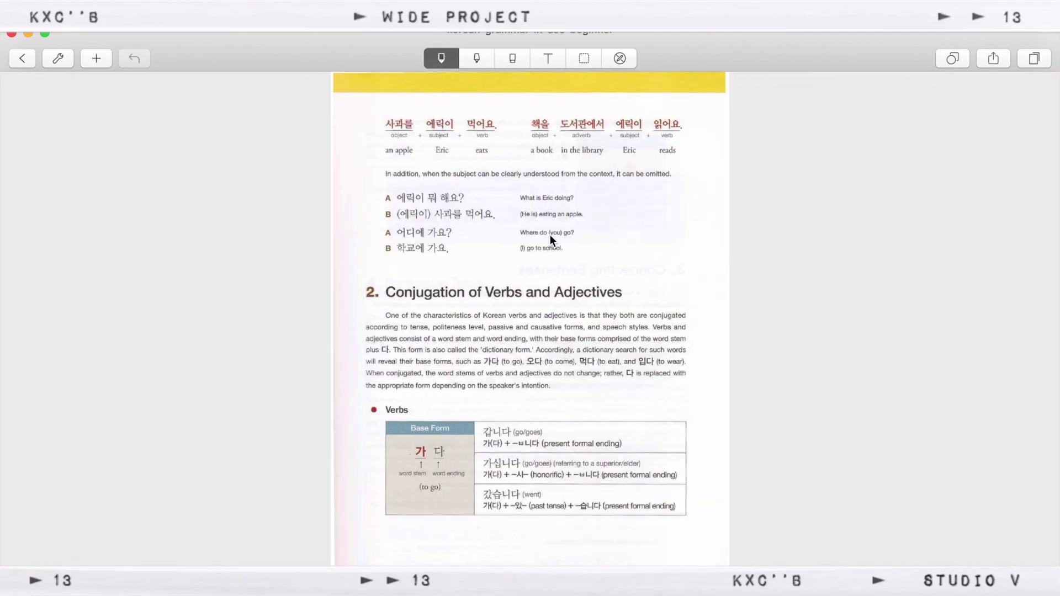
{"action": "scroll", "coordinate": [550, 234], "scroll_direction": "up", "scroll_amount": 5}
{"action": "scroll", "coordinate": [550, 234], "scroll_direction": "down", "scroll_amount": 4}
{"action": "scroll", "coordinate": [550, 234], "scroll_direction": "down", "scroll_amount": 15}
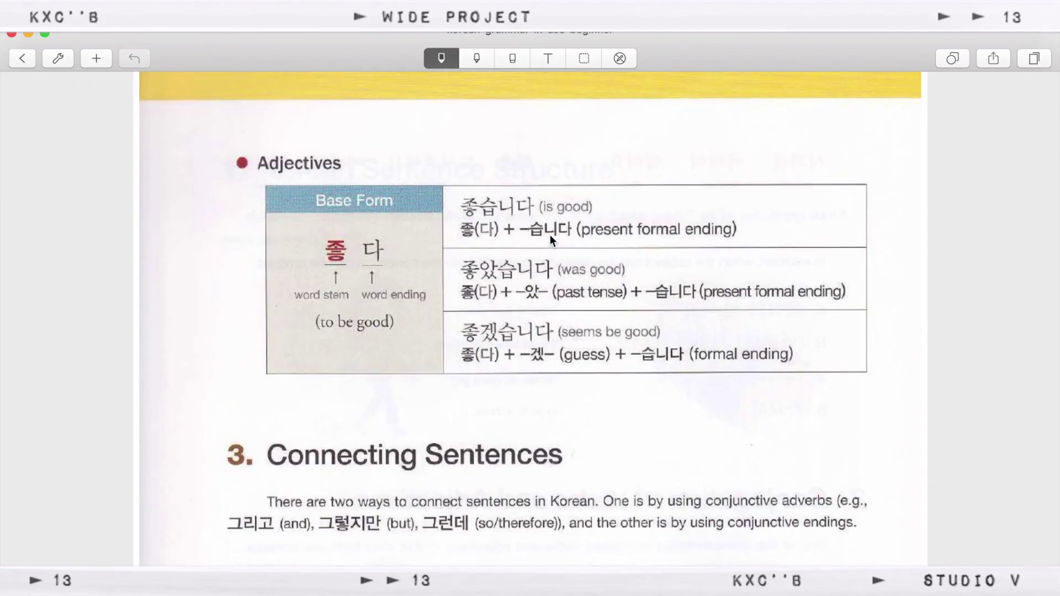
- Set the highlighter to orange with a thick stroke and highlight "-(스)ㅂ니까?" under the interrogative Formal Polite Style
{"action": "left_click", "coordinate": [477, 58]}
{"action": "key", "text": "2"}
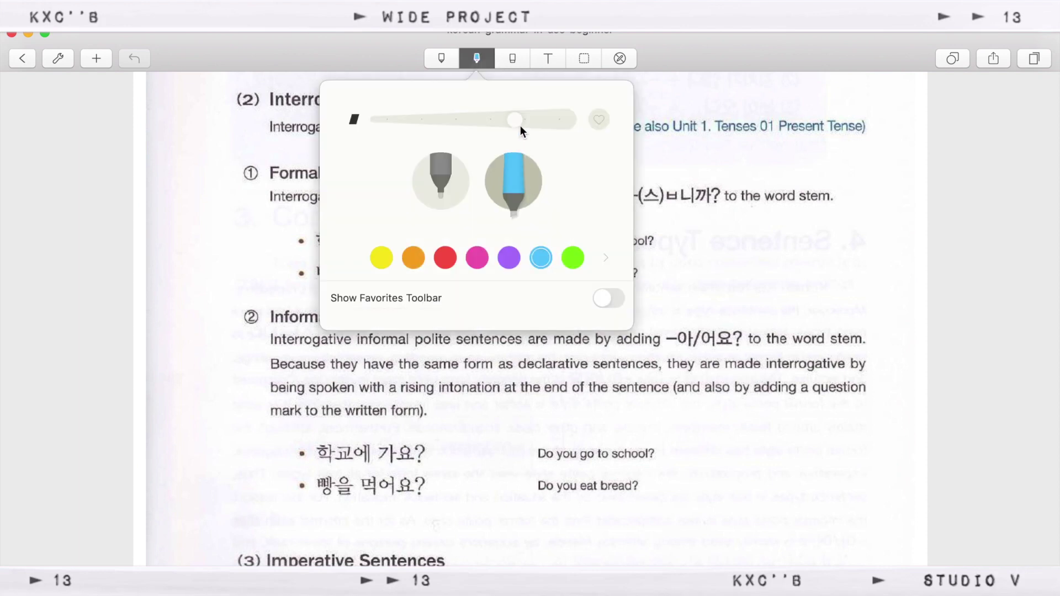
{"action": "left_click", "coordinate": [572, 258]}
{"action": "left_click", "coordinate": [406, 258]}
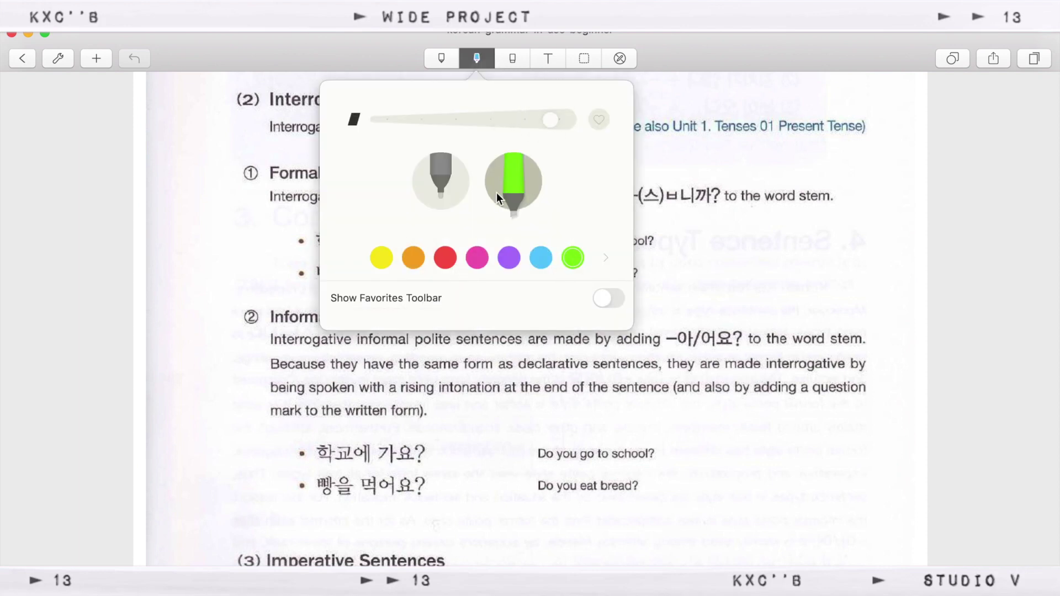
{"action": "left_click", "coordinate": [701, 45]}
{"action": "left_click_drag", "start_coordinate": [630, 196], "coordinate": [702, 193]}
- Reduce the highlighter thickness and highlight "-아/어요?" in the interrogative section and "-(으)십시오" in the imperative section
{"action": "left_click", "coordinate": [486, 55]}
{"action": "left_click_drag", "start_coordinate": [550, 119], "coordinate": [529, 118]}
{"action": "left_click_drag", "start_coordinate": [665, 338], "coordinate": [757, 339]}
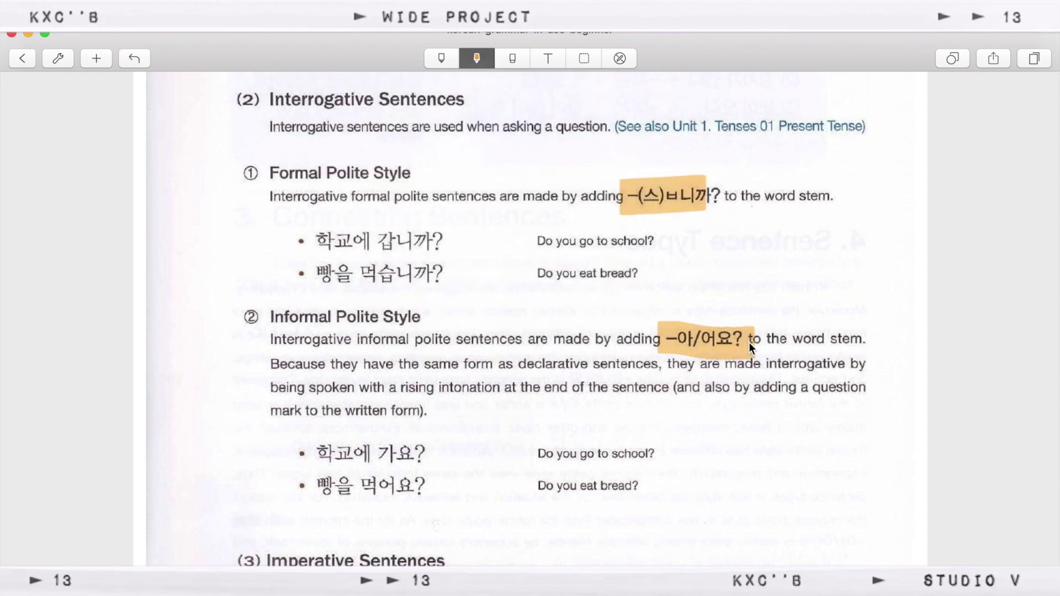
{"action": "scroll", "coordinate": [552, 332], "scroll_direction": "down", "scroll_amount": 5}
{"action": "left_click_drag", "start_coordinate": [614, 438], "coordinate": [709, 438]}
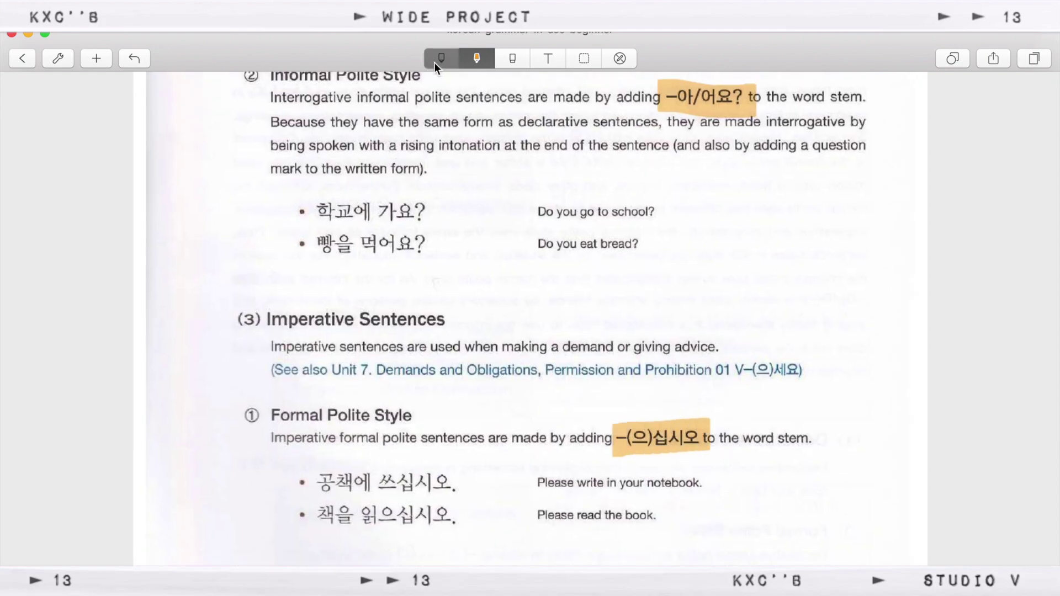
- Switch to the pen and draw a freehand stroke beside the "(3) Imperative Sentences" heading
{"action": "left_click", "coordinate": [441, 58]}
{"action": "left_click", "coordinate": [441, 58]}
{"action": "left_click", "coordinate": [470, 188]}
{"action": "left_click_drag", "start_coordinate": [454, 320], "coordinate": [511, 297]}
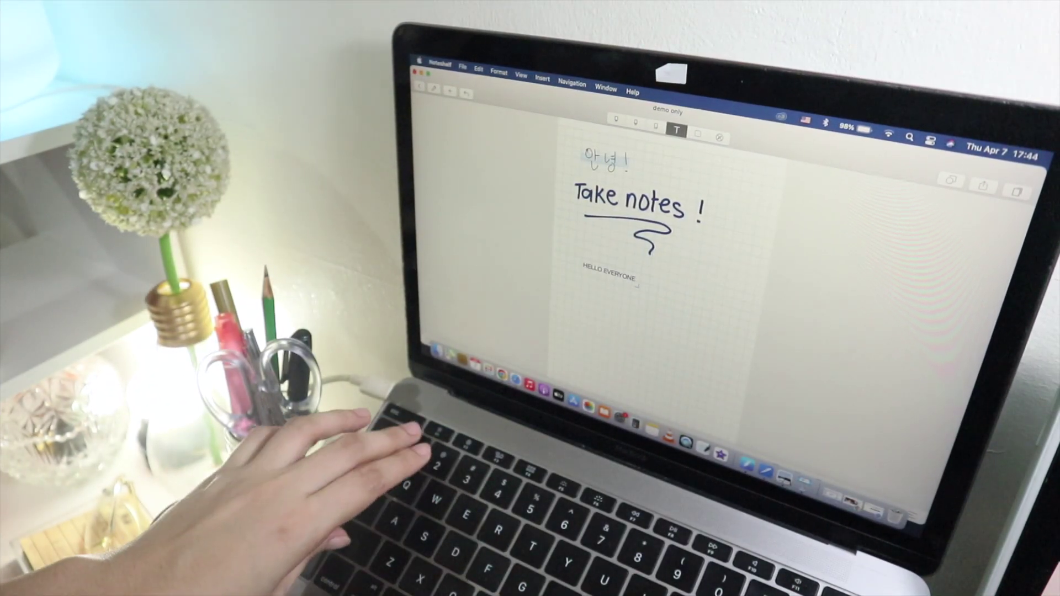
- Make the demo only notebook full screen, then bold and enlarge the "HELLO EVERYONE!" text below the handwritten notes
{"action": "left_click", "coordinate": [428, 74]}
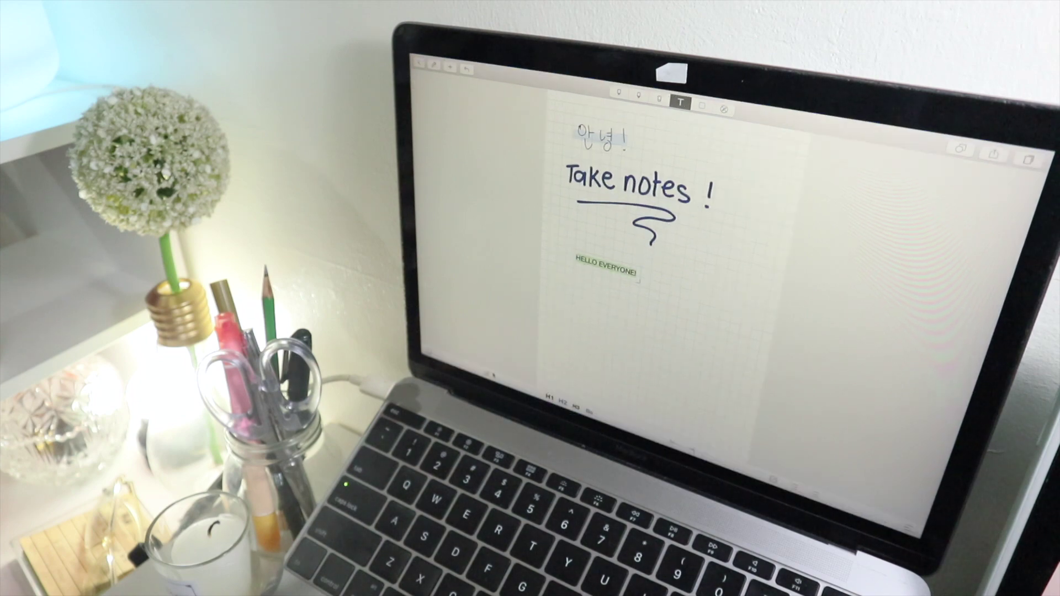
{"action": "key", "text": "super+b"}
{"action": "key", "text": "super+plus"}
{"action": "left_click_drag", "start_coordinate": [664, 298], "coordinate": [705, 319]}
{"action": "left_click", "coordinate": [643, 278]}
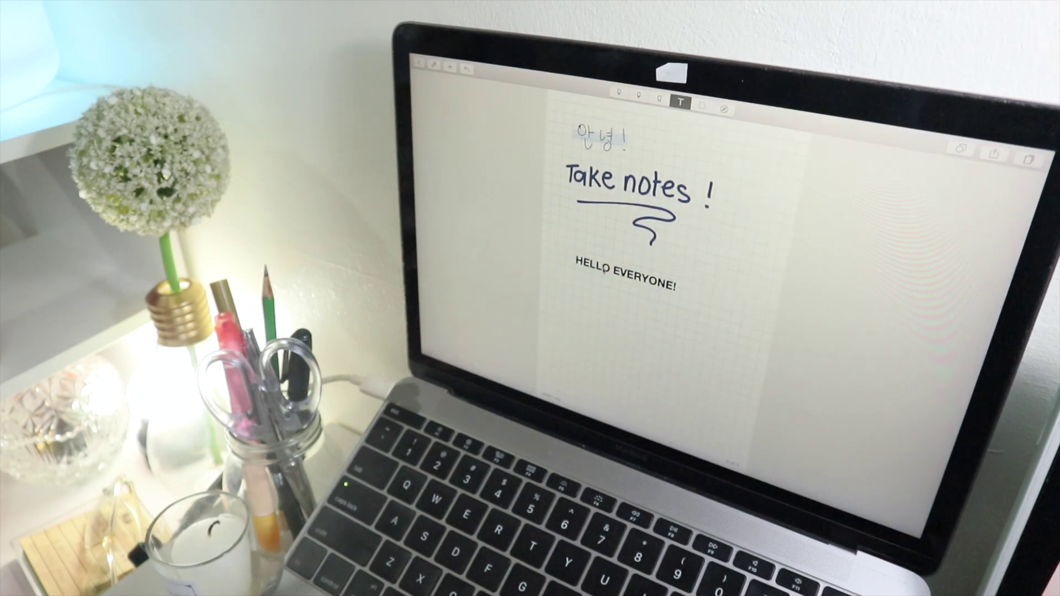
{"action": "scroll", "coordinate": [728, 277], "scroll_direction": "up", "scroll_amount": 5}
{"action": "scroll", "coordinate": [723, 276], "scroll_direction": "down", "scroll_amount": 3}
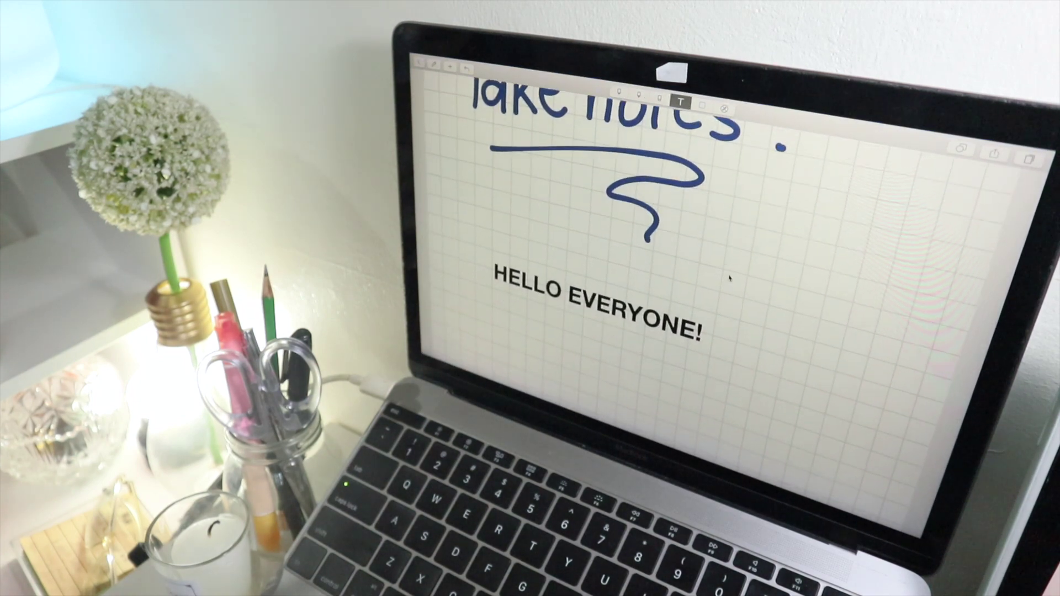
{"action": "scroll", "coordinate": [722, 276], "scroll_direction": "down", "scroll_amount": 2}
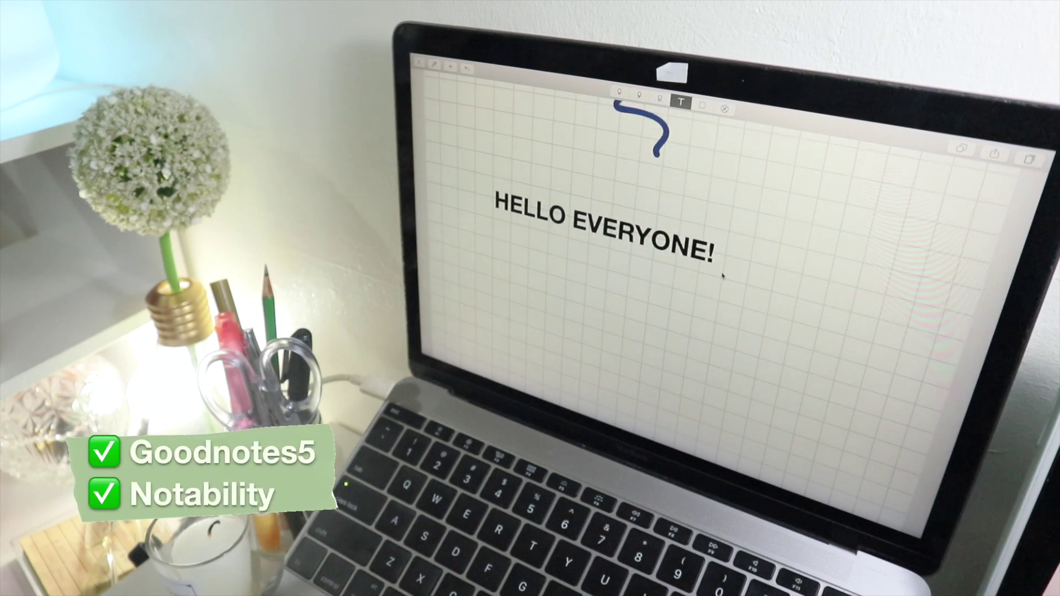
- Switch to the pen in dark grey and handwrite "Physics" below the "HELLO EVERYONE!" text
{"action": "left_click", "coordinate": [619, 92]}
{"action": "left_click", "coordinate": [619, 93]}
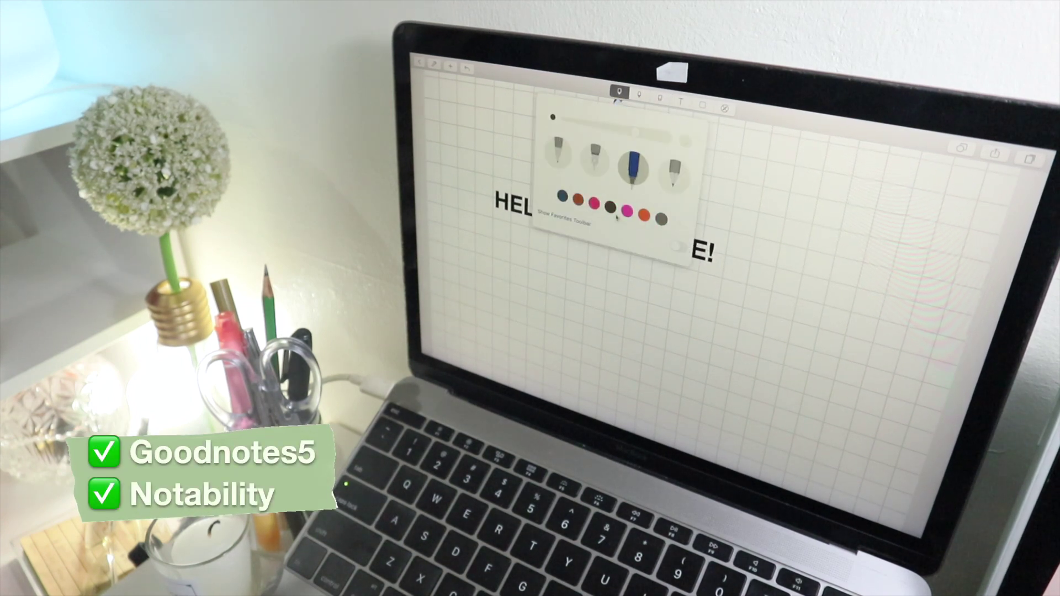
{"action": "left_click", "coordinate": [610, 208]}
{"action": "left_click", "coordinate": [519, 223]}
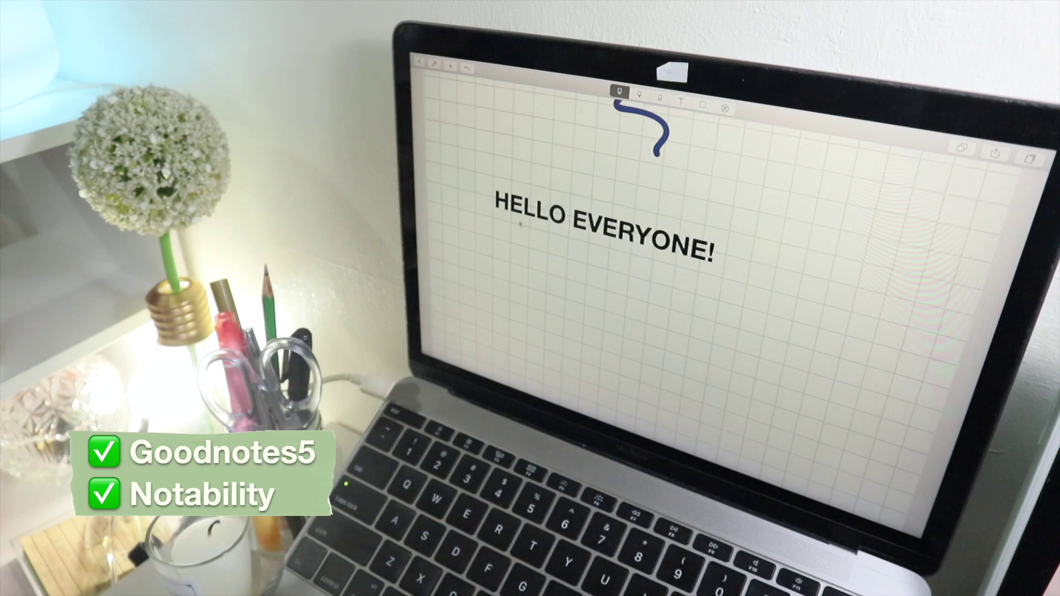
{"action": "left_click", "coordinate": [476, 240]}
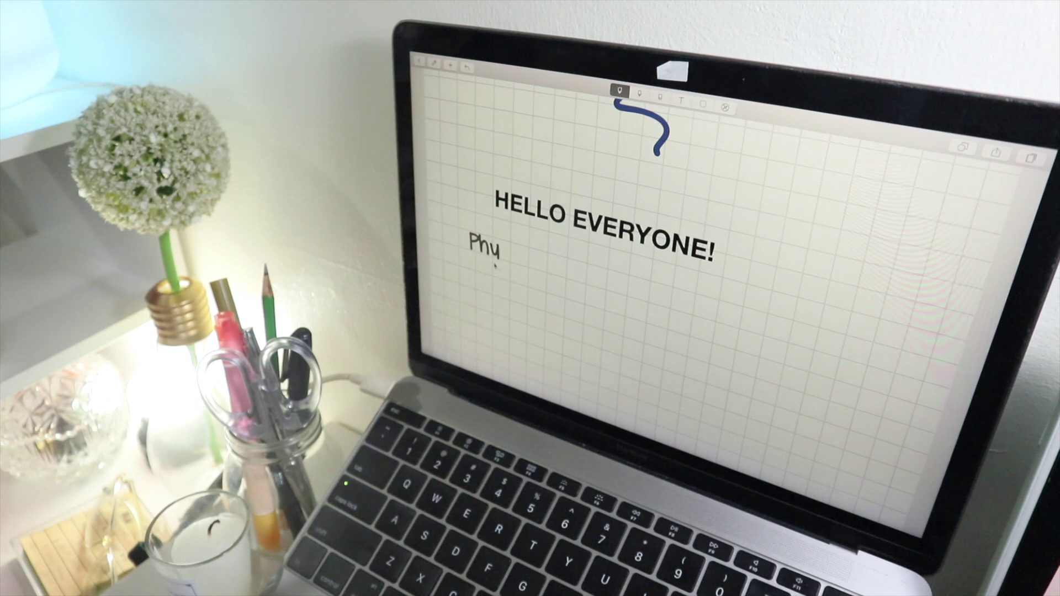
{"action": "left_click_drag", "start_coordinate": [538, 255], "coordinate": [534, 268]}
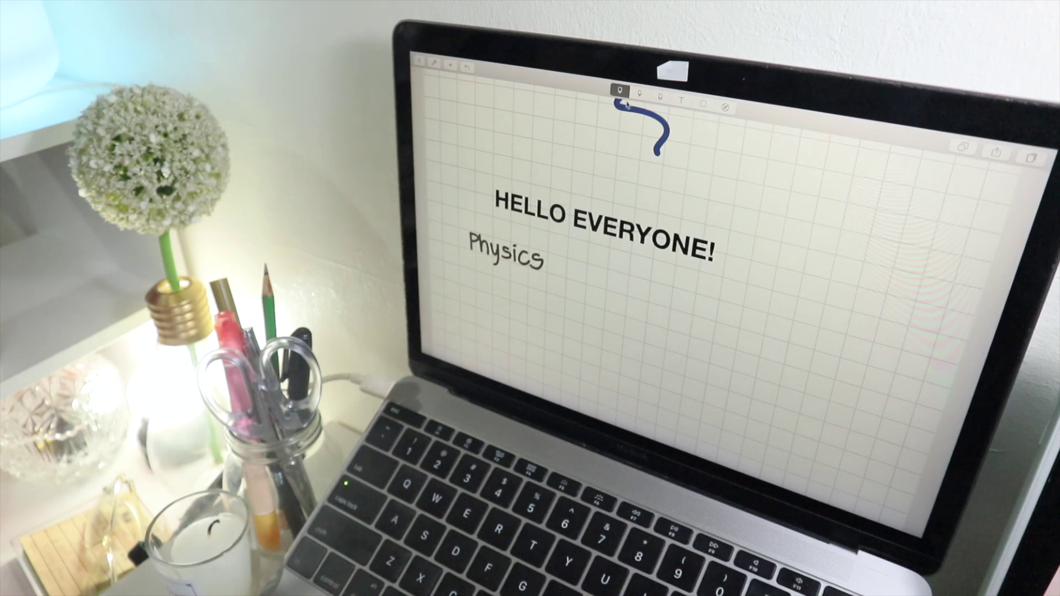
- Change the pen colour to mustard yellow and handwrite "Biology" directly below "Physics"
{"action": "left_click", "coordinate": [620, 90]}
{"action": "left_click", "coordinate": [472, 261]}
{"action": "left_click_drag", "start_coordinate": [472, 256], "coordinate": [500, 279]}
{"action": "mouse_move", "coordinate": [512, 269]}
{"action": "left_mouse_down"}
{"action": "mouse_move", "coordinate": [520, 299]}
{"action": "mouse_move", "coordinate": [531, 297]}
{"action": "left_mouse_up"}
- Change the pen colour to dark blue and handwrite "Geometry" directly below "Biology"
{"action": "left_click", "coordinate": [619, 90]}
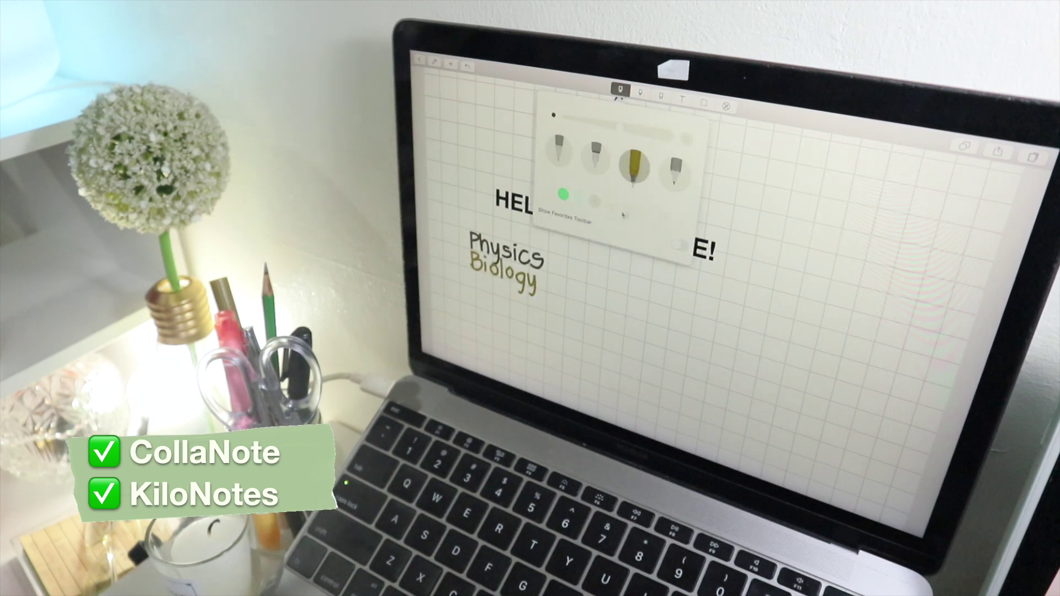
{"action": "left_click", "coordinate": [564, 194]}
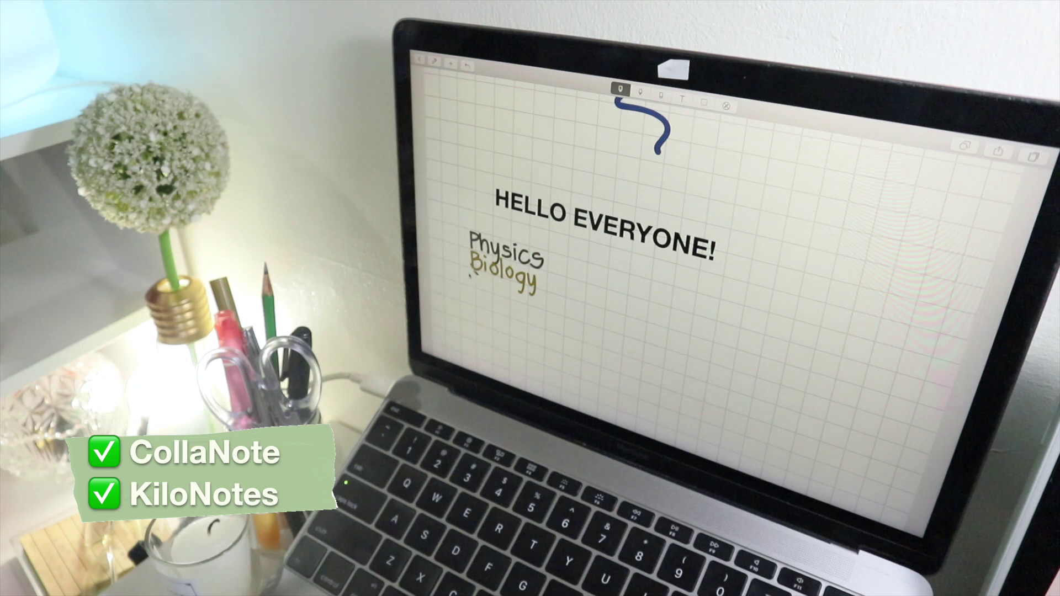
{"action": "mouse_move", "coordinate": [476, 274]}
{"action": "left_mouse_down"}
{"action": "mouse_move", "coordinate": [488, 290]}
{"action": "mouse_move", "coordinate": [543, 294]}
{"action": "left_mouse_up"}
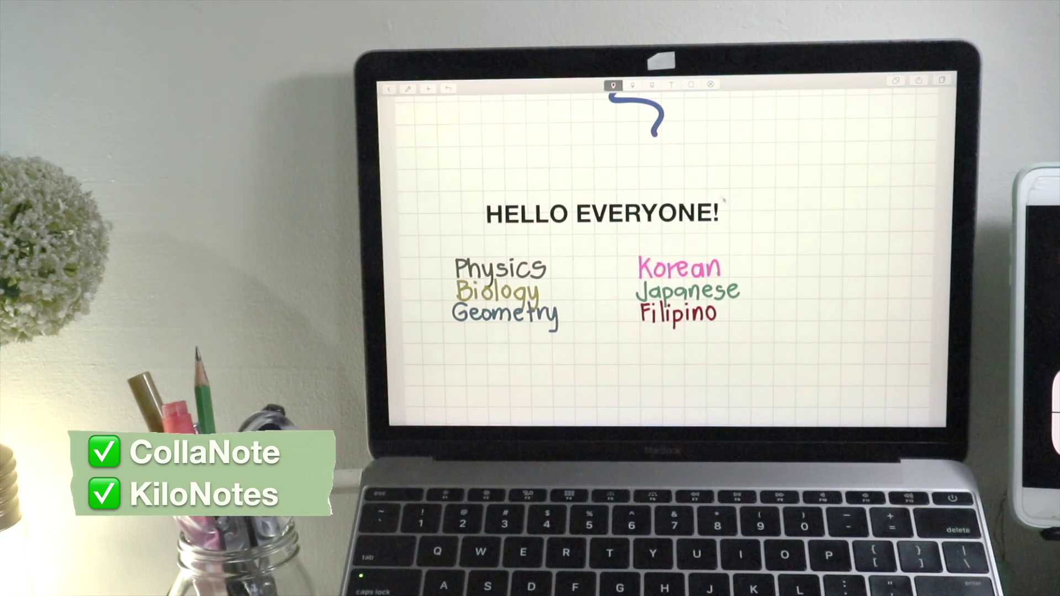
- Change the pen colour to orange and handwrite a word starting with "Sp" directly below "Filipino"
{"action": "left_click", "coordinate": [614, 86]}
{"action": "scroll", "coordinate": [670, 196], "scroll_direction": "right", "scroll_amount": 3}
{"action": "left_click", "coordinate": [648, 193]}
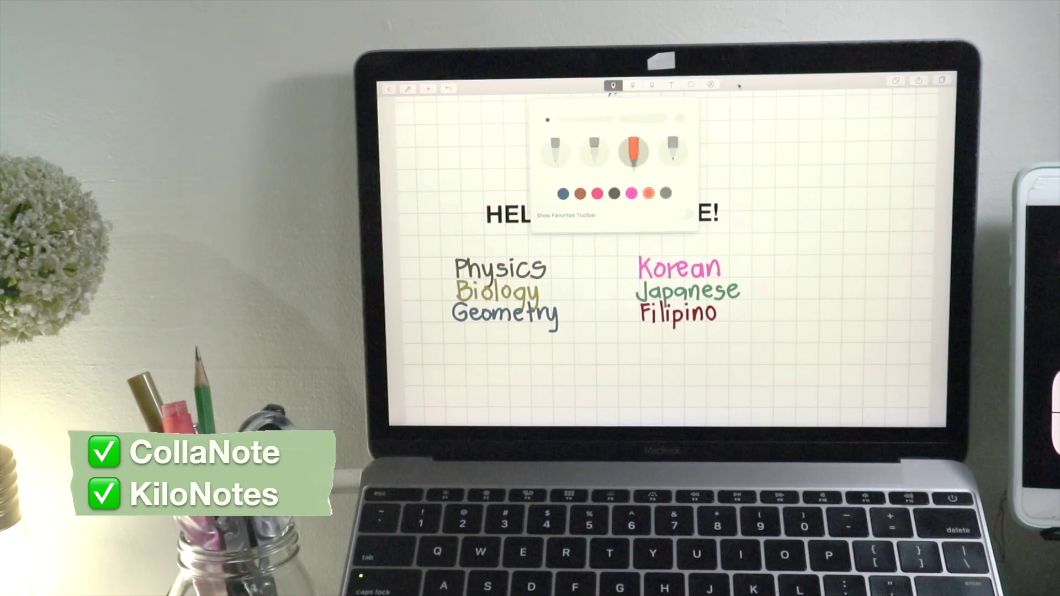
{"action": "left_click", "coordinate": [738, 87]}
{"action": "mouse_move", "coordinate": [651, 326]}
{"action": "left_mouse_down"}
{"action": "mouse_move", "coordinate": [640, 340]}
{"action": "mouse_move", "coordinate": [674, 335]}
{"action": "left_mouse_up"}
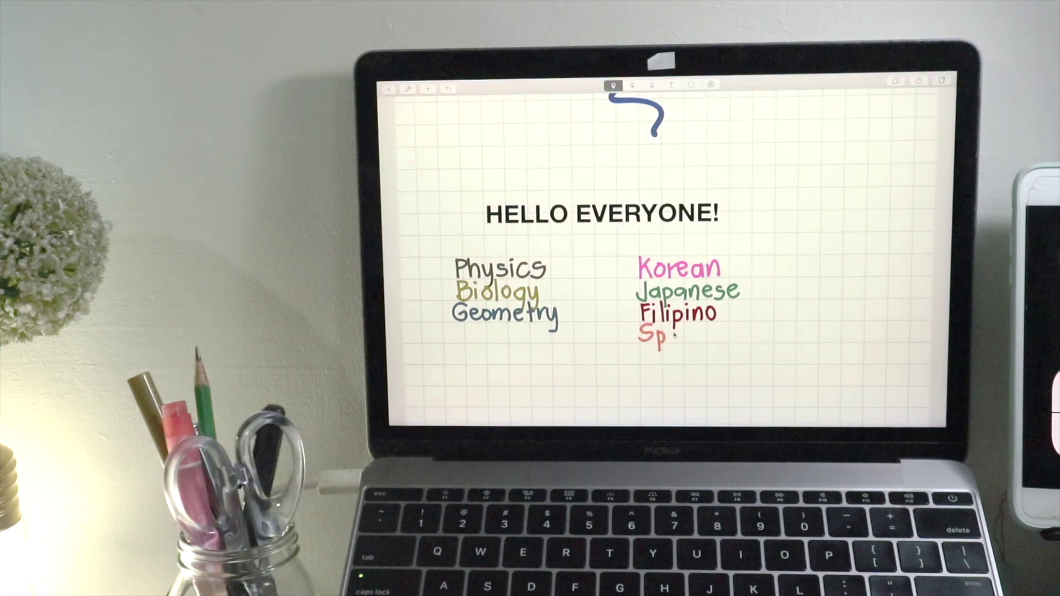